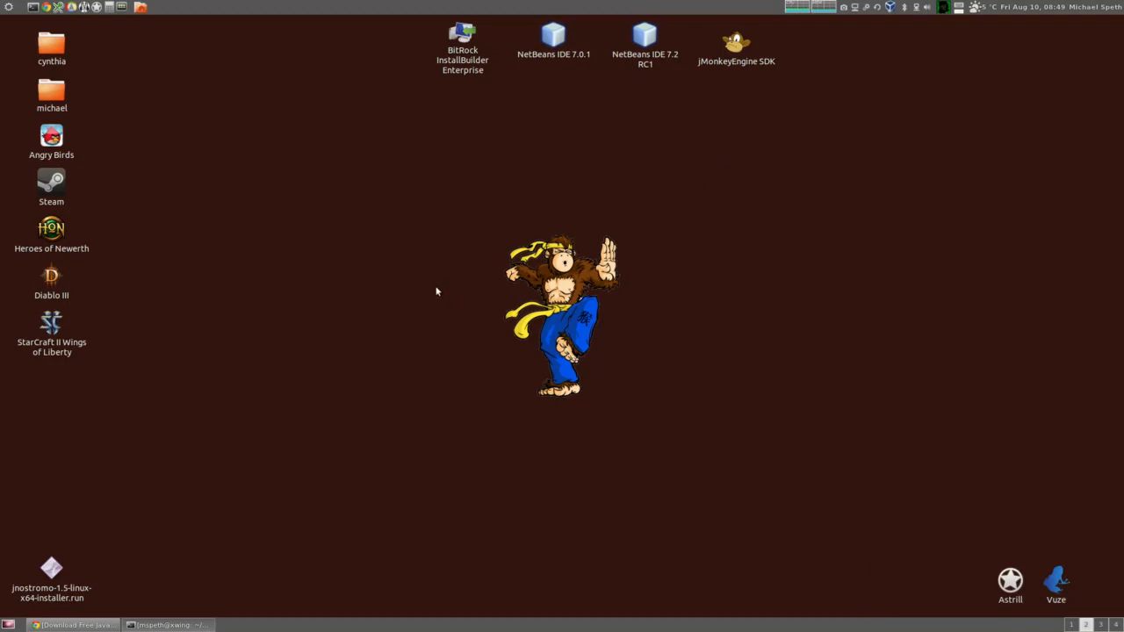
Show the java.com download page in Chrome and open its list of Java downloads for all operating systems
click(108, 624)
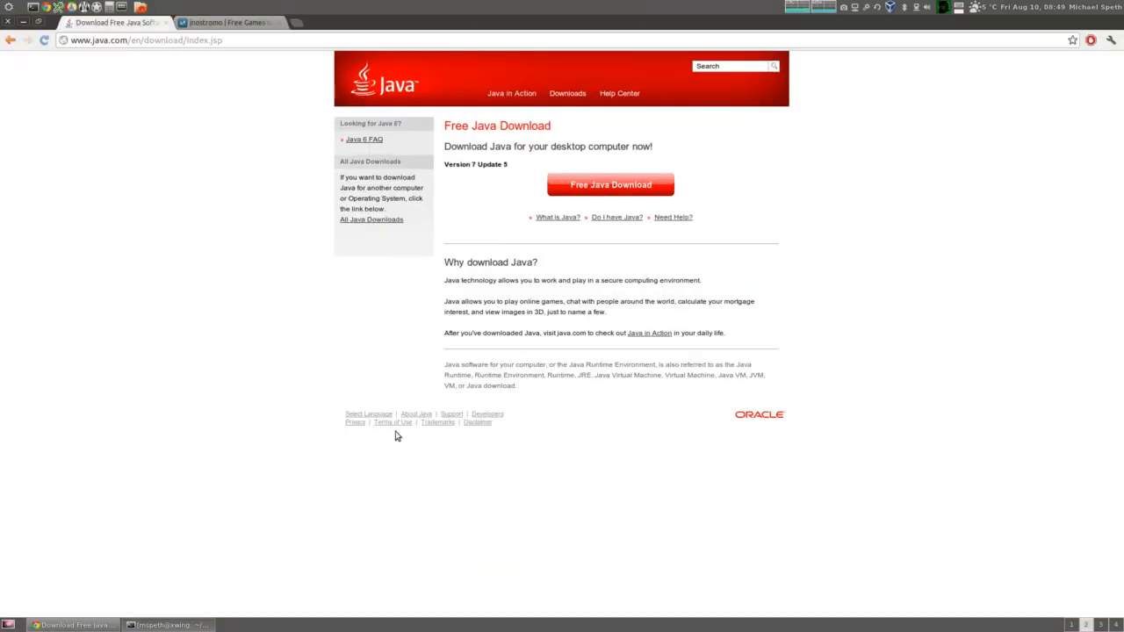
drag(445, 164, 514, 163)
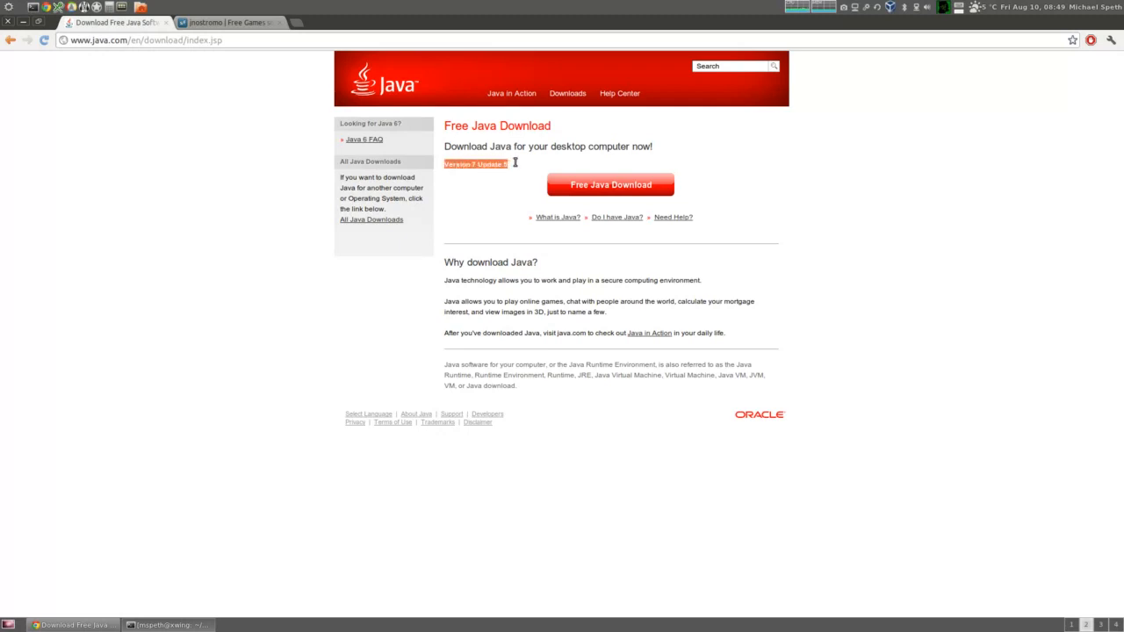
click(515, 164)
drag(71, 39, 130, 40)
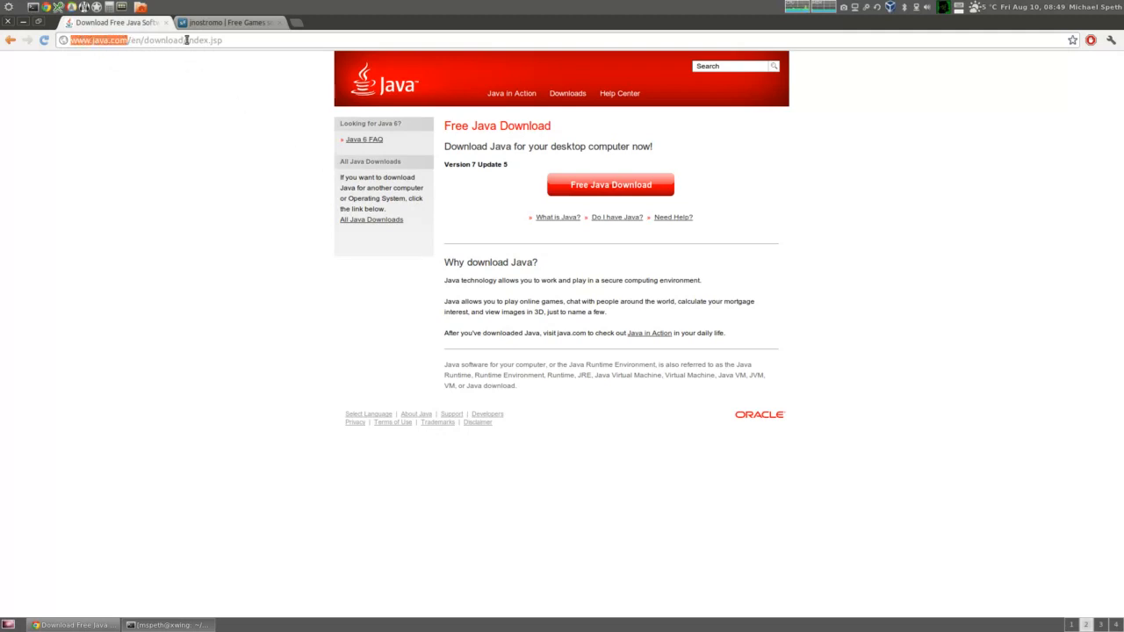
click(597, 188)
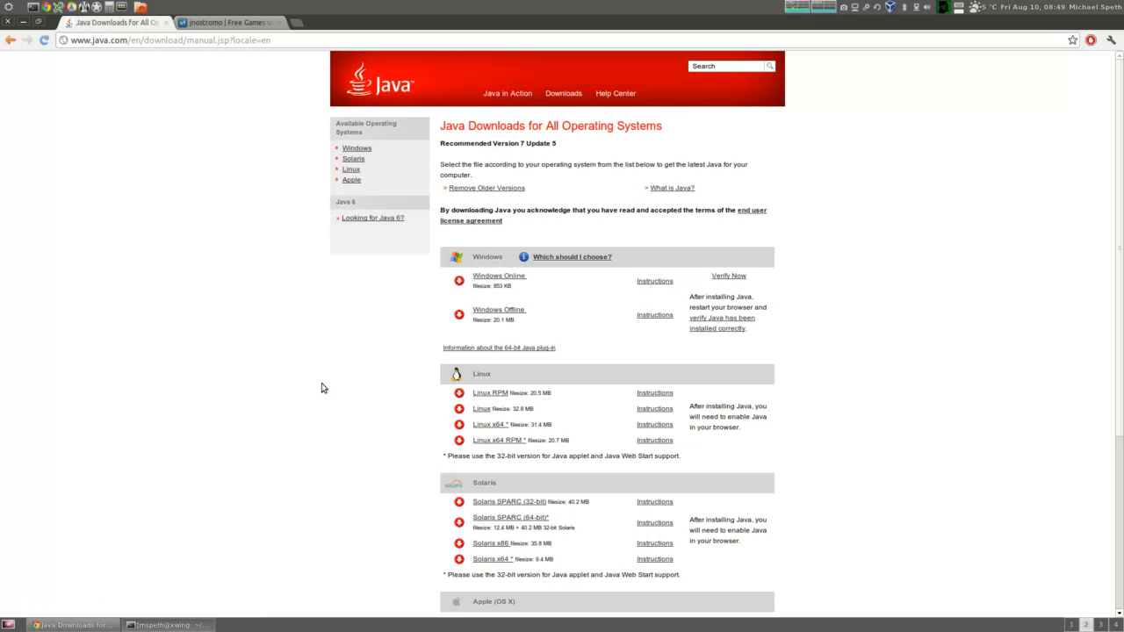
Search the web for "ubuntu java" in a new tab and open the Ubuntu community documentation on Java
key(ctrl+t)
text(ubuntu java)
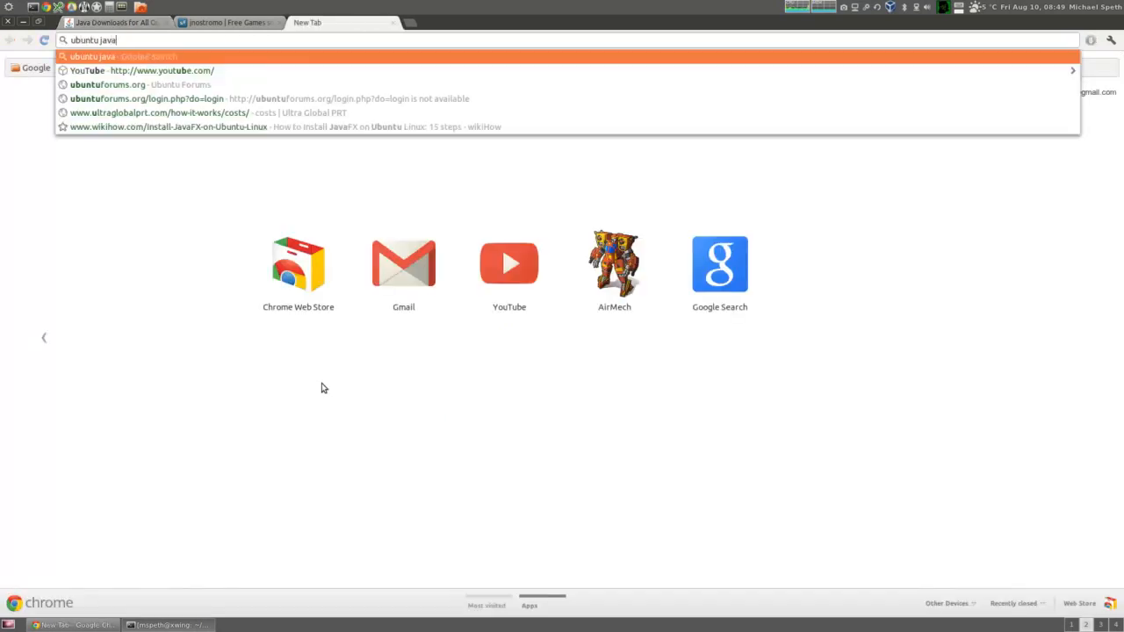
key(Return)
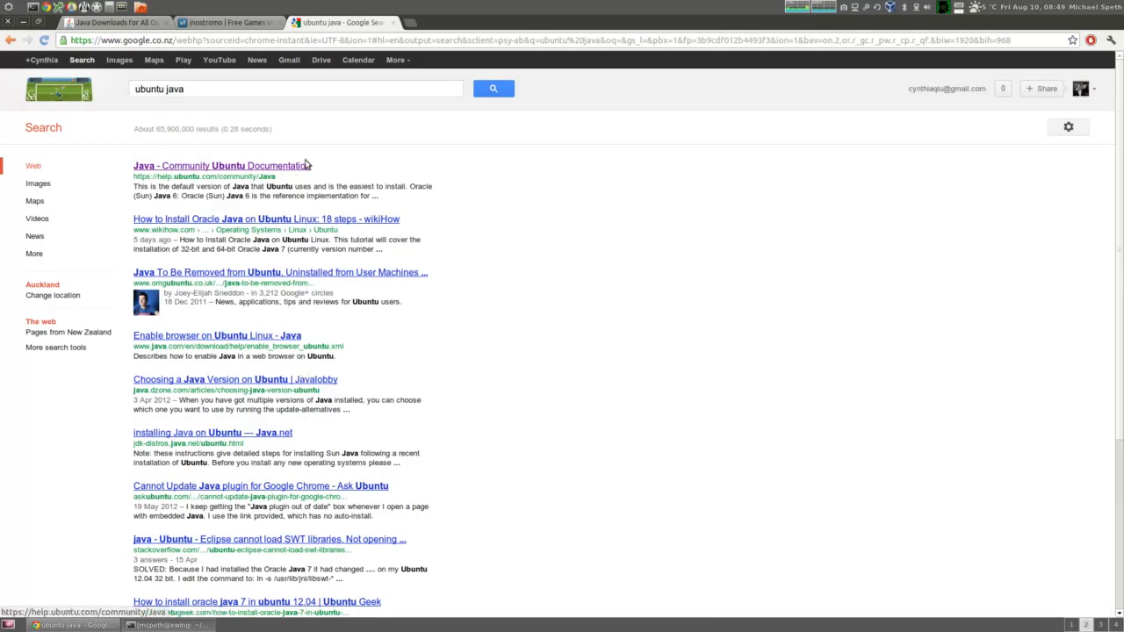
click(290, 168)
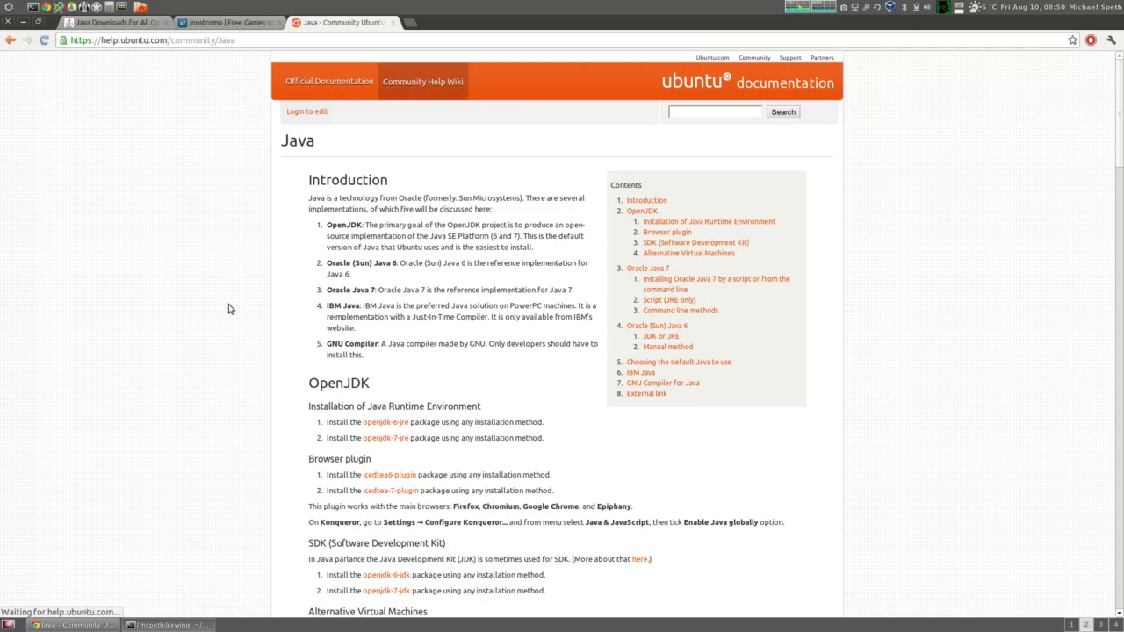
Look through the OpenJDK and Oracle Java 7 sections of the Java documentation and close the page
scroll(235, 307, down, 3)
scroll(236, 307, up, 3)
scroll(237, 307, down, 6)
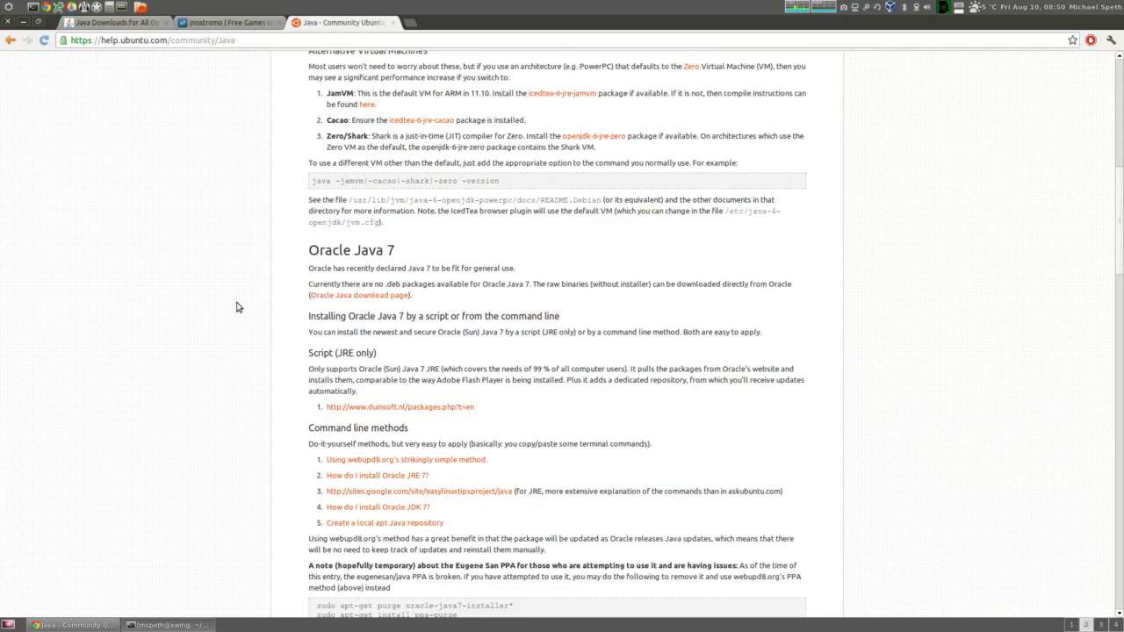
scroll(239, 306, up, 4)
key(ctrl+w)
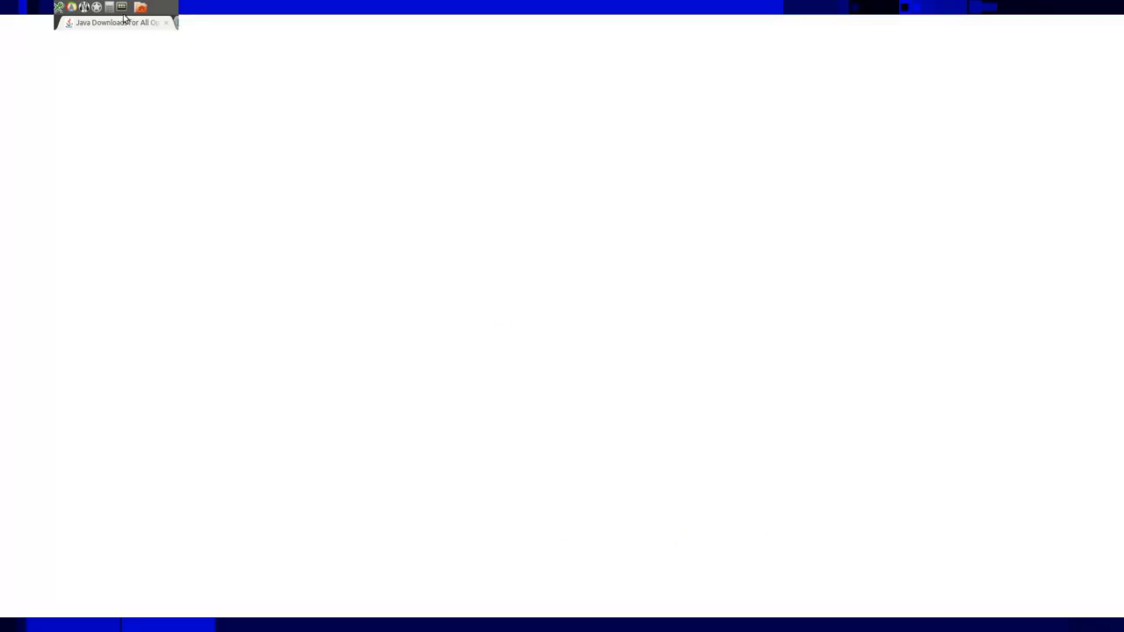
Look up "openjdk" in Ubuntu Software Center, select the OpenJDK Java 7 Runtime entry, and close the program
click(9, 7)
text(soft)
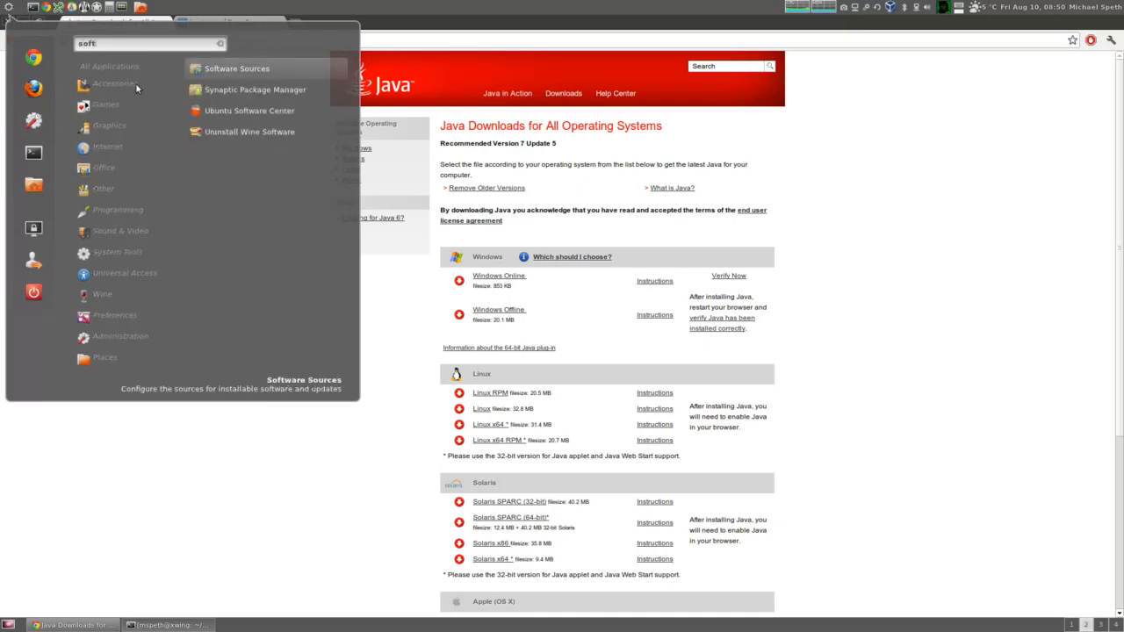
click(251, 110)
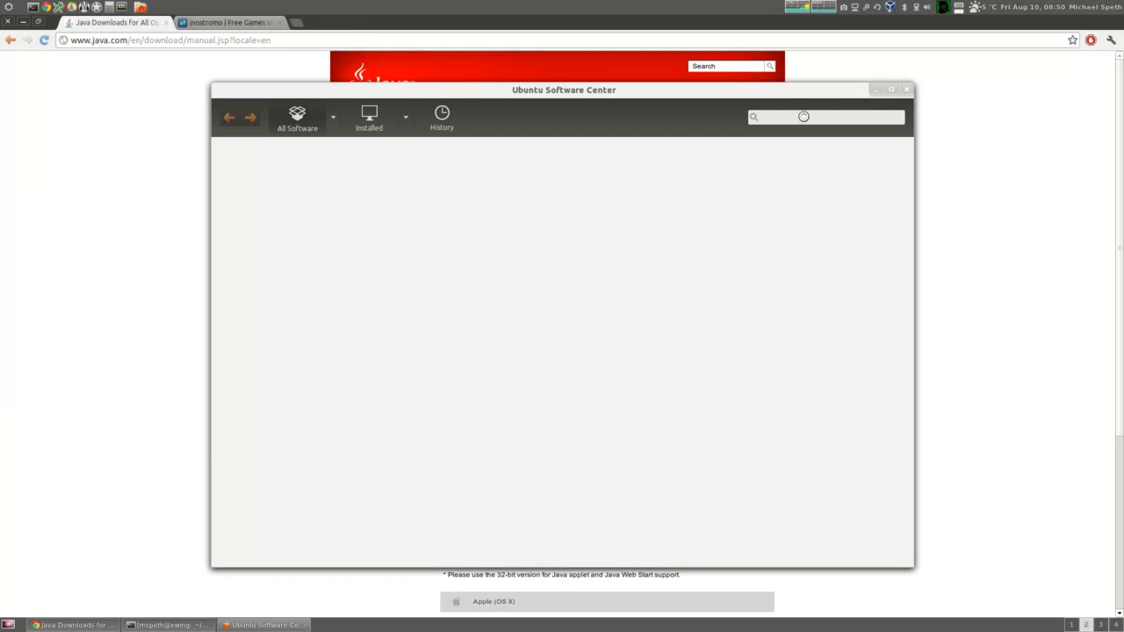
text(openjdk)
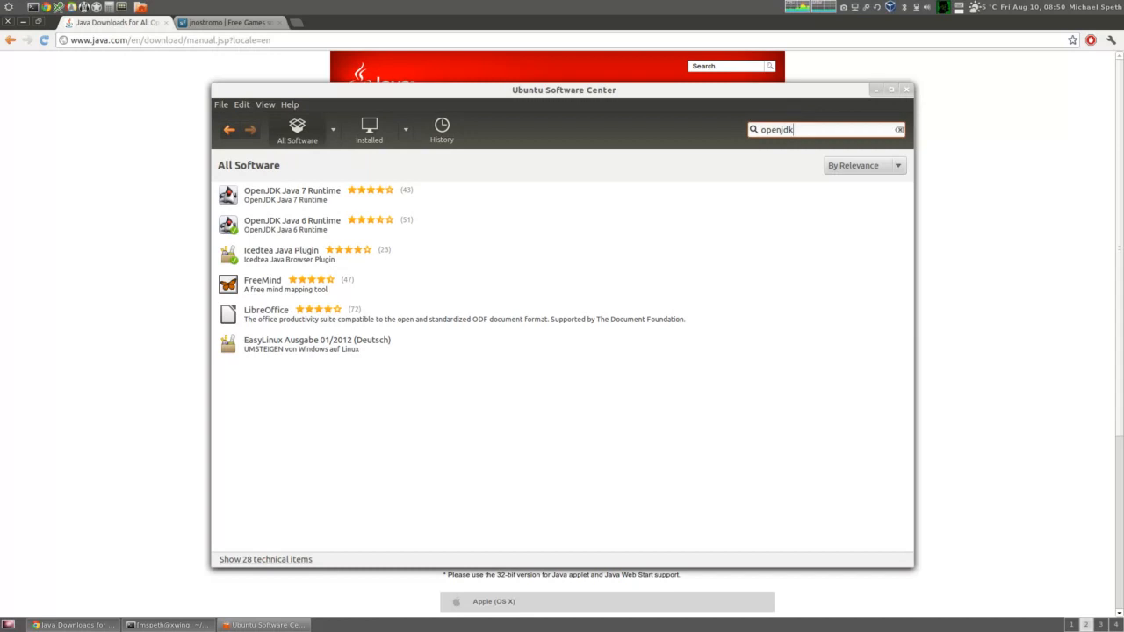
click(318, 207)
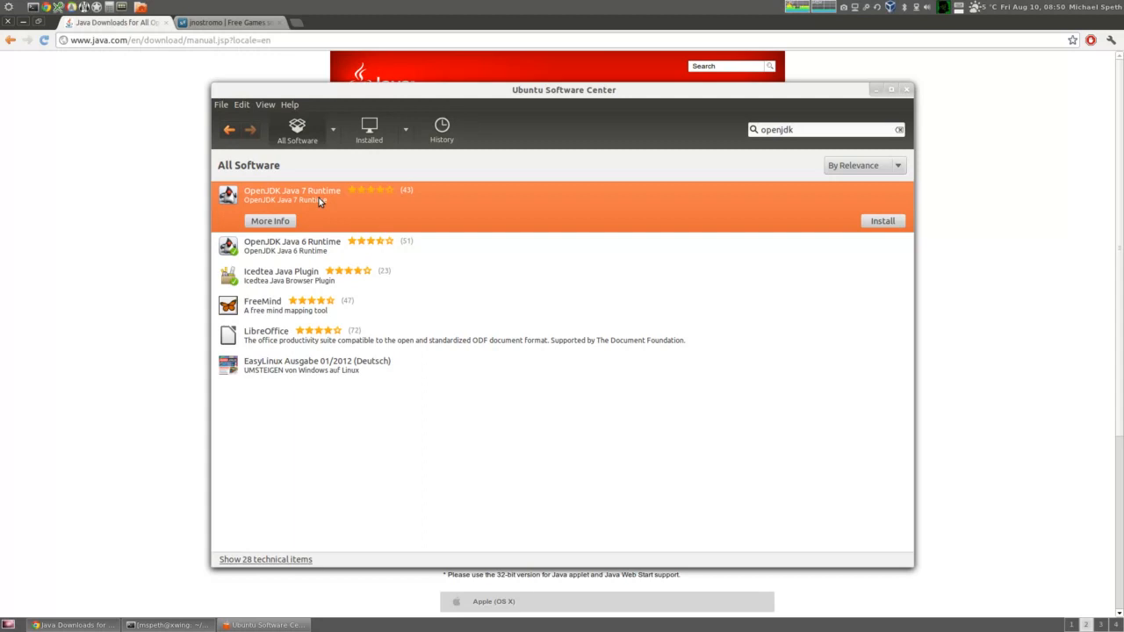
click(906, 90)
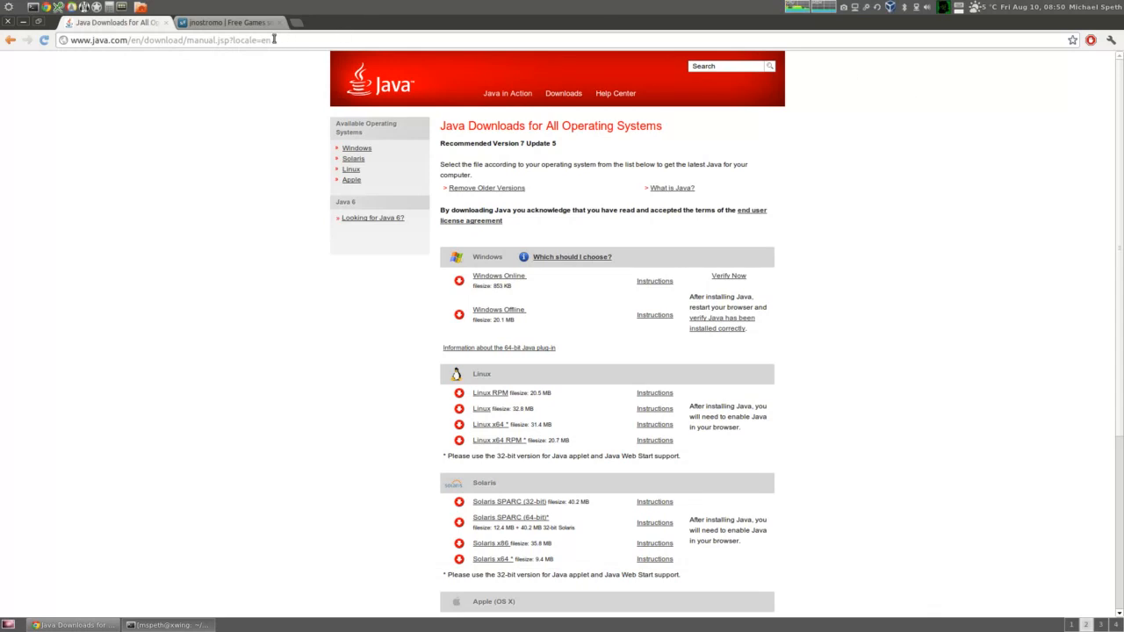
Go to the jnostromo project on SourceForge and open the 1.5 folder of its files
click(246, 24)
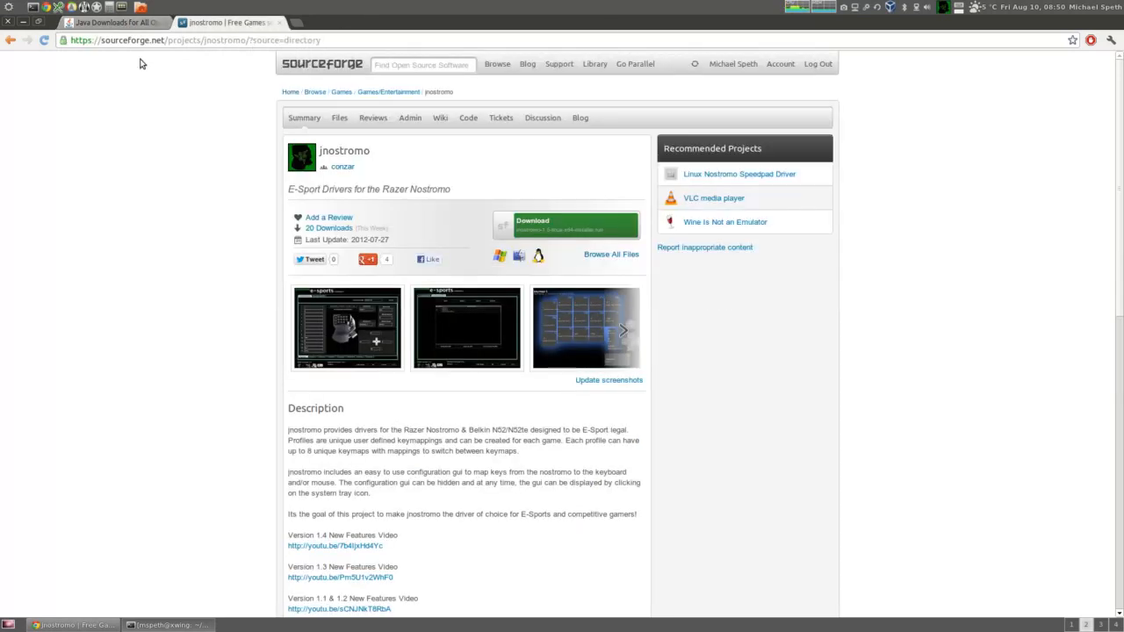
drag(101, 40, 247, 44)
click(177, 40)
click(210, 87)
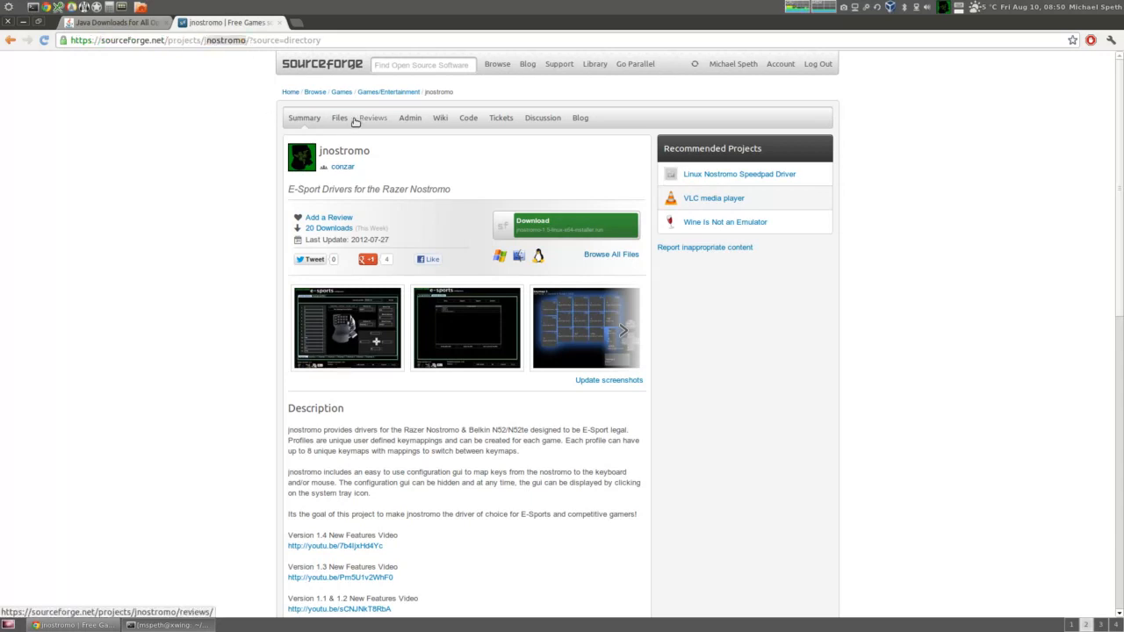
click(344, 120)
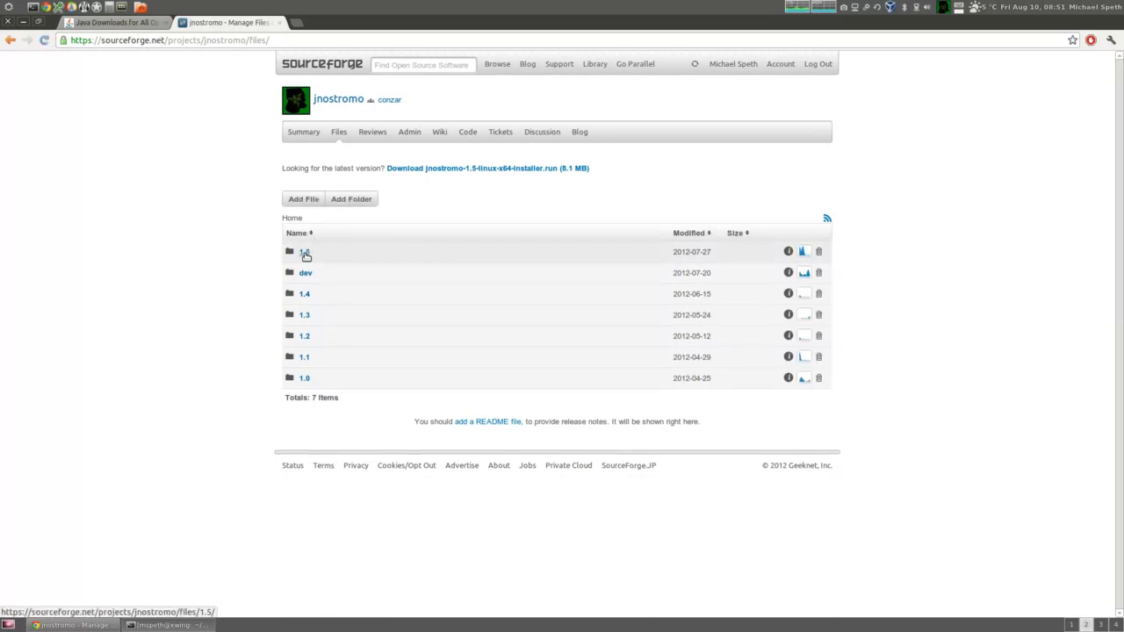
click(305, 254)
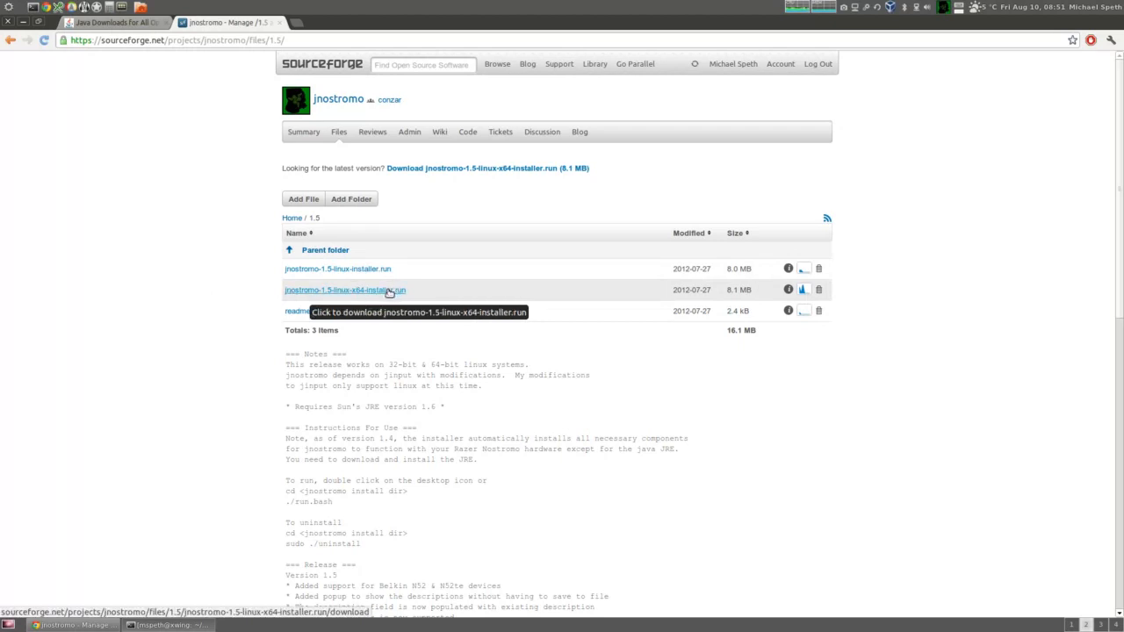
Start the download of jnostromo-1.5-linux-x64-installer.run and cancel saving it
click(389, 291)
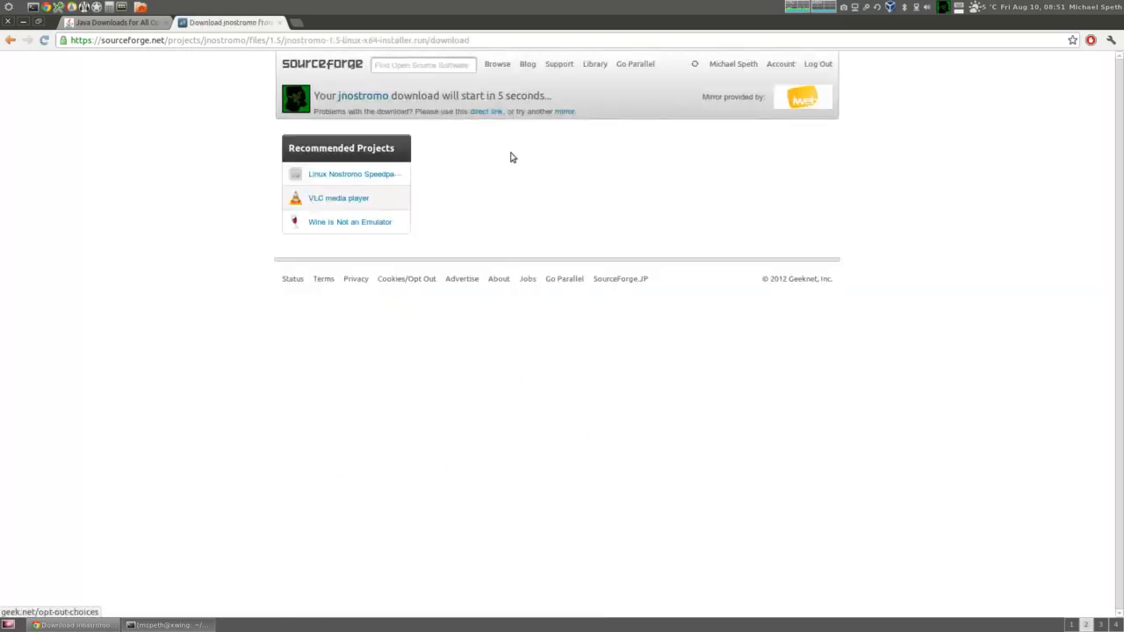
drag(495, 95, 524, 95)
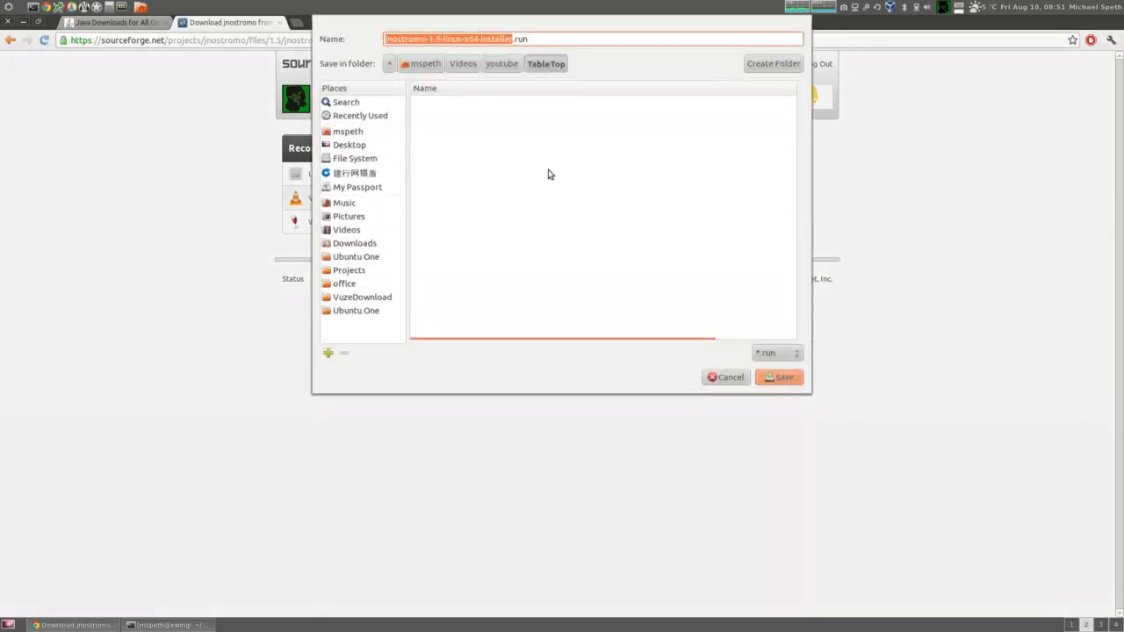
click(736, 380)
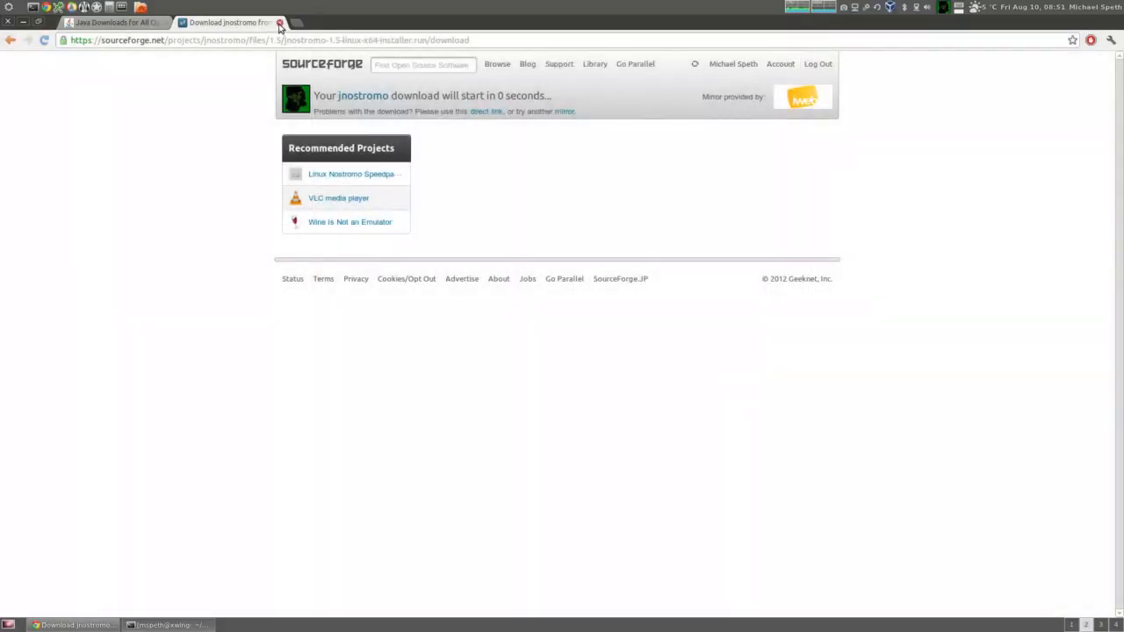
Minimise the browser and bring up the terminal, placing its window near the middle of the desktop
click(23, 23)
drag(170, 502, 71, 579)
click(221, 479)
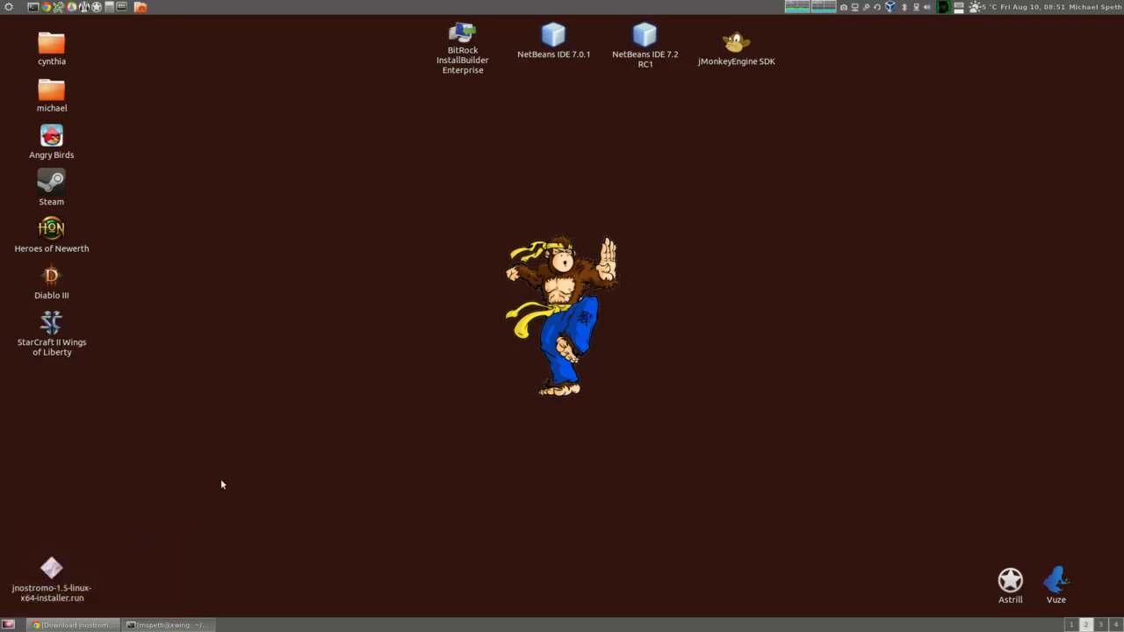
click(189, 628)
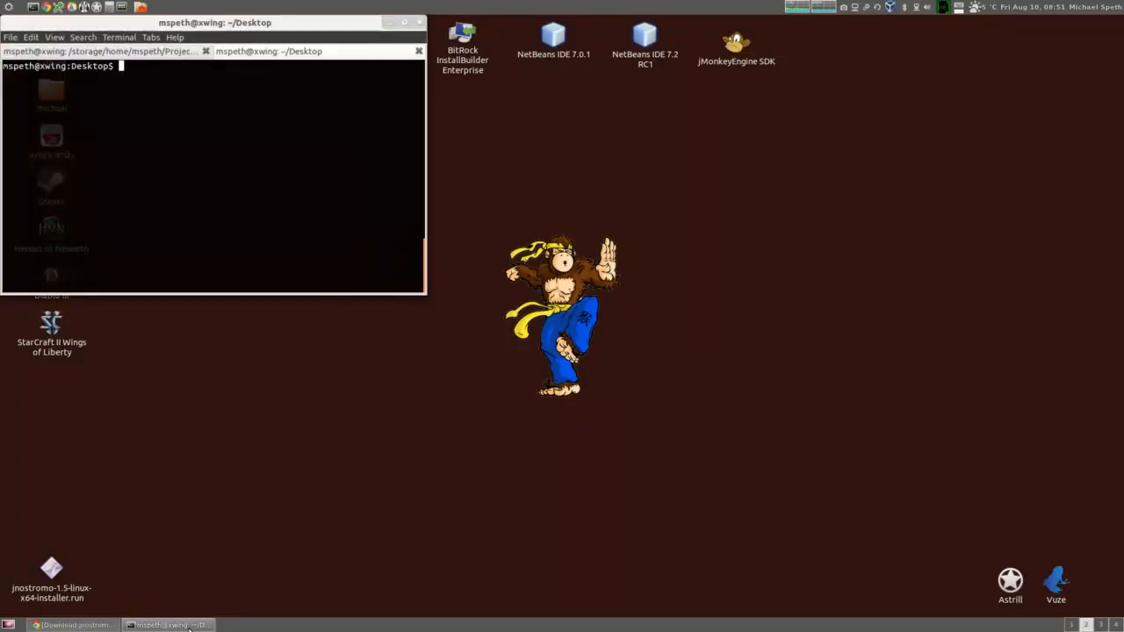
drag(195, 22, 455, 144)
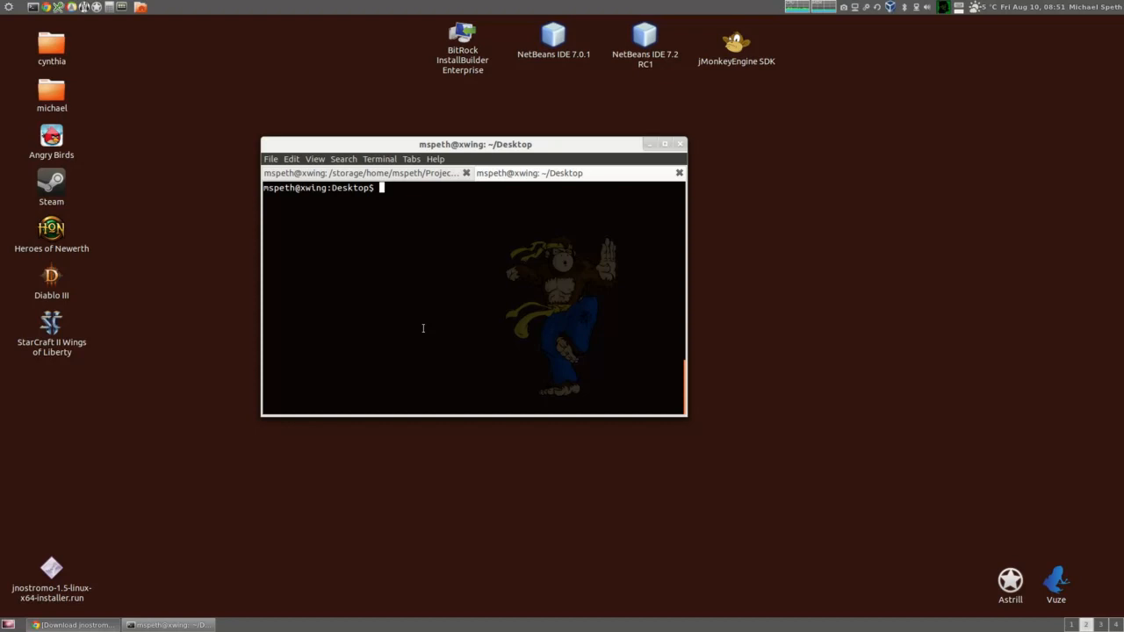
Run ./jnostromo-1.5-linux-x64-installer.run with sudo from the Desktop folder
text(sudo ./j)
key(Tab)
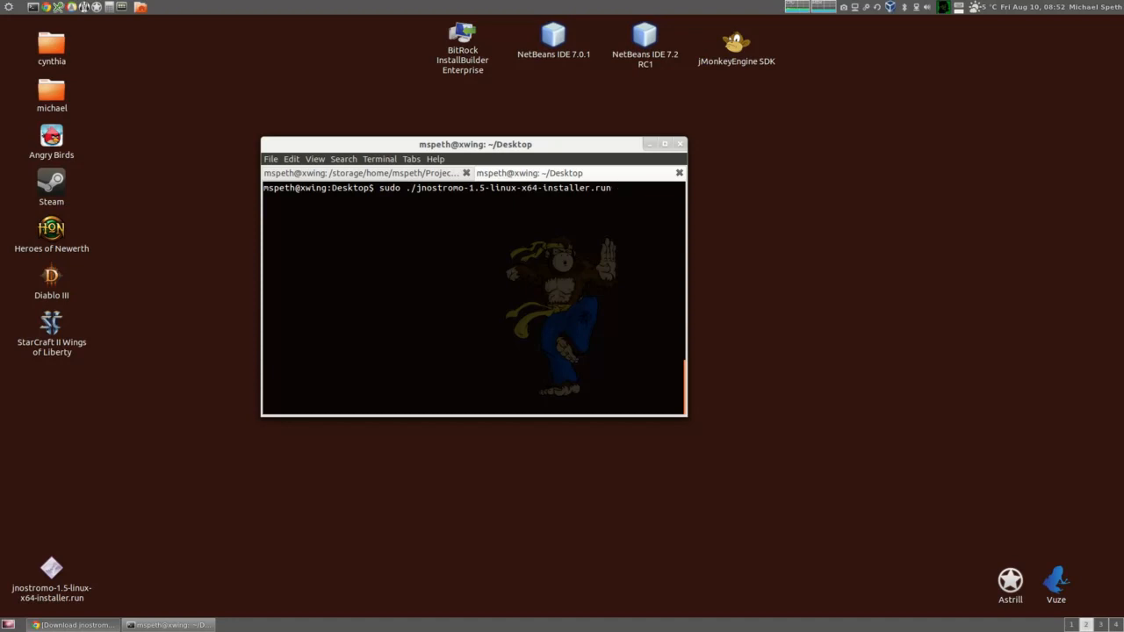
key(Return)
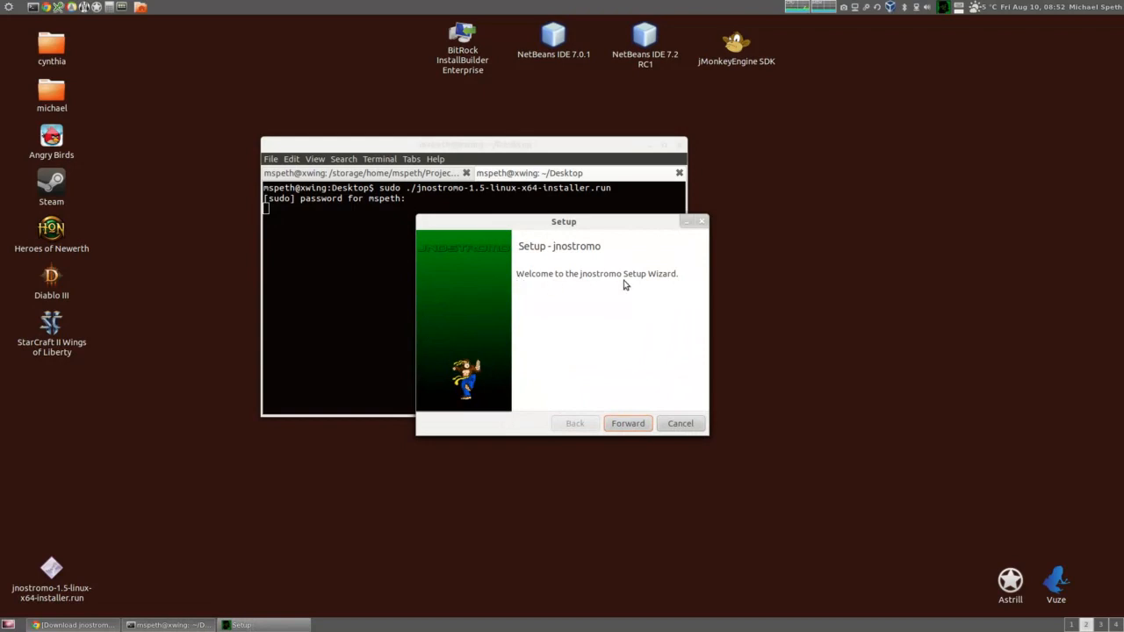
Accept the license agreement in the jnostromo setup wizard and continue to the installation directory
click(635, 427)
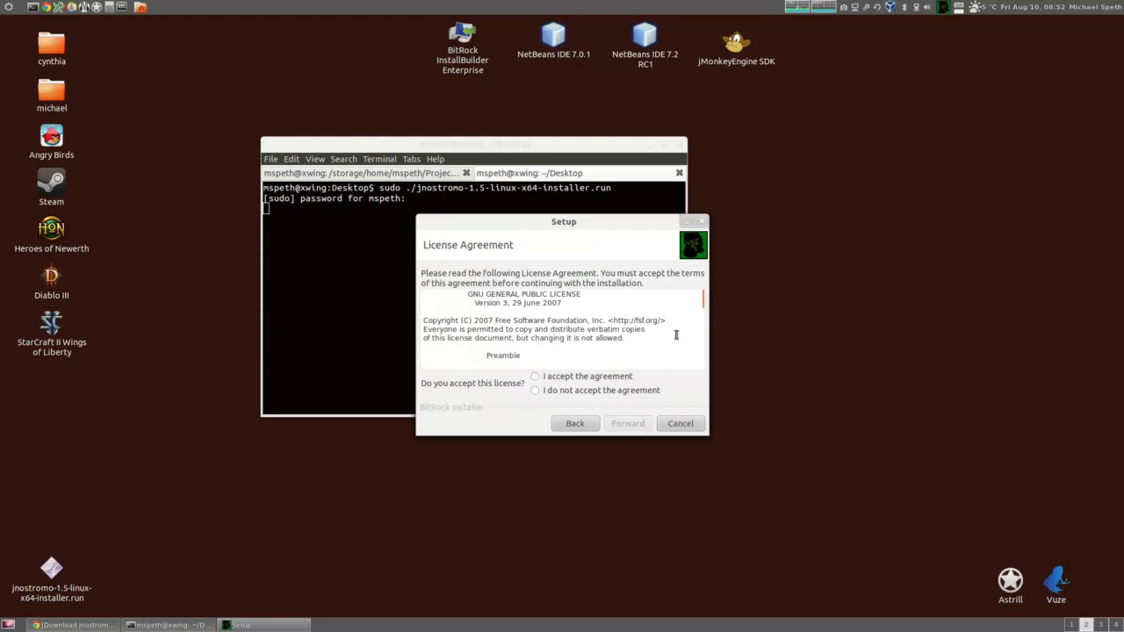
click(537, 378)
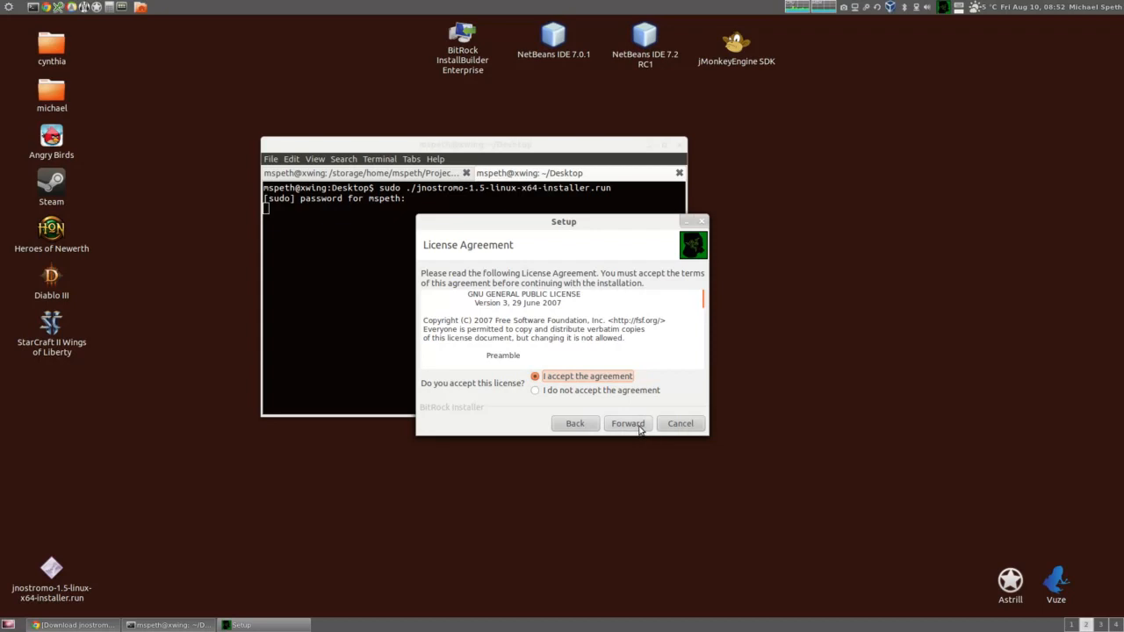
click(642, 426)
Set the installation directory to jnostromo-1.5 inside the Software folder of the home directory and continue
click(528, 294)
drag(529, 294, 497, 295)
text(/home/mspeth/)
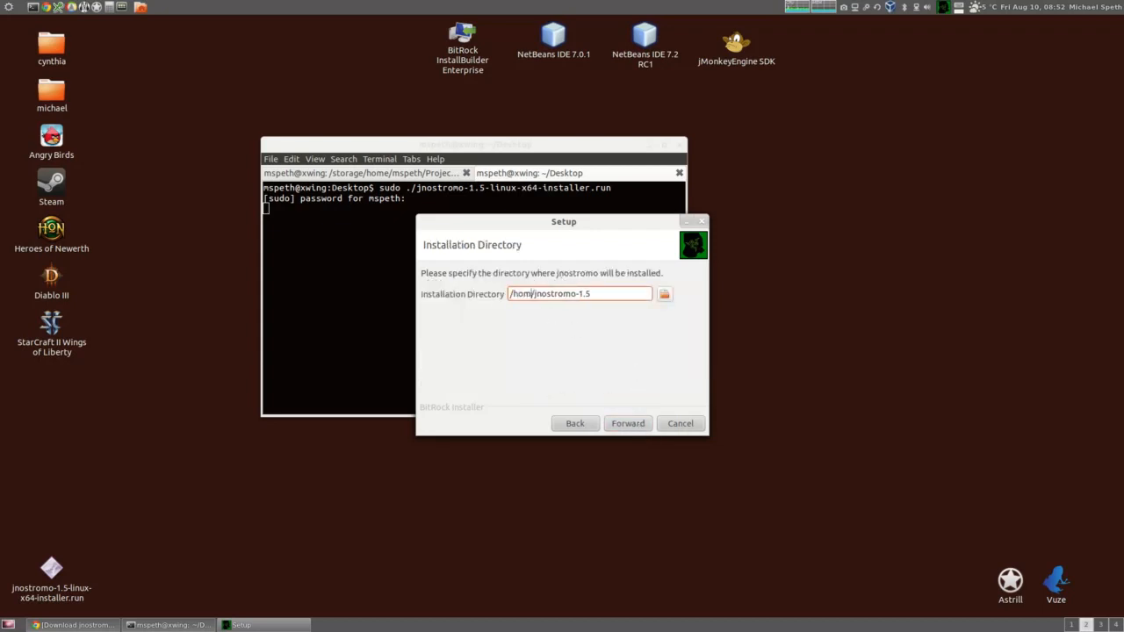
text(/mspeth/Software)
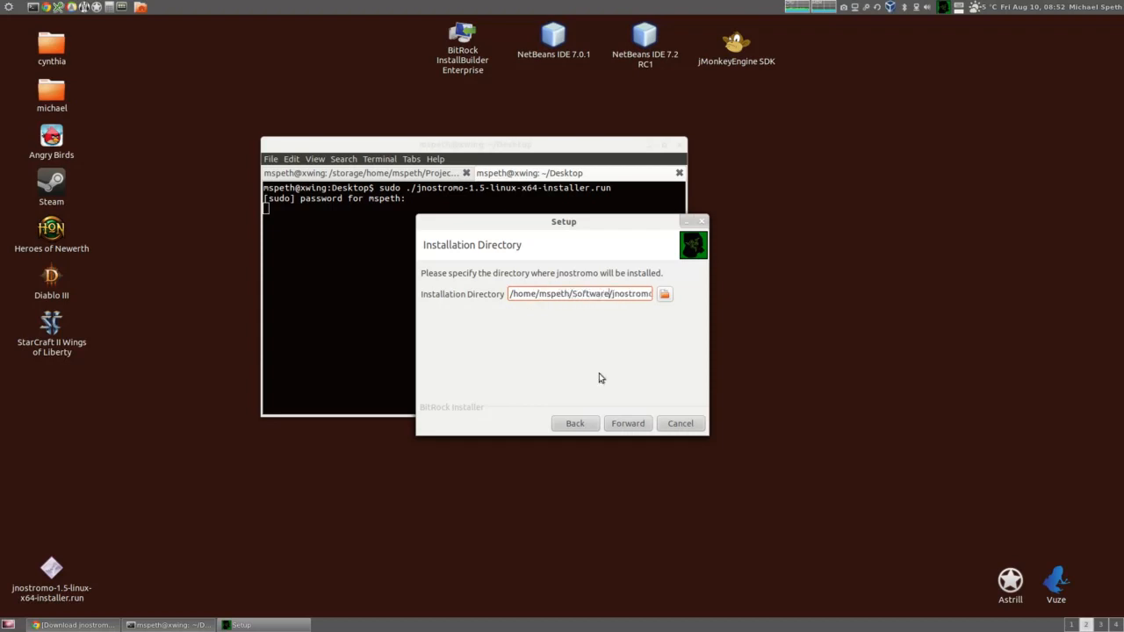
click(628, 423)
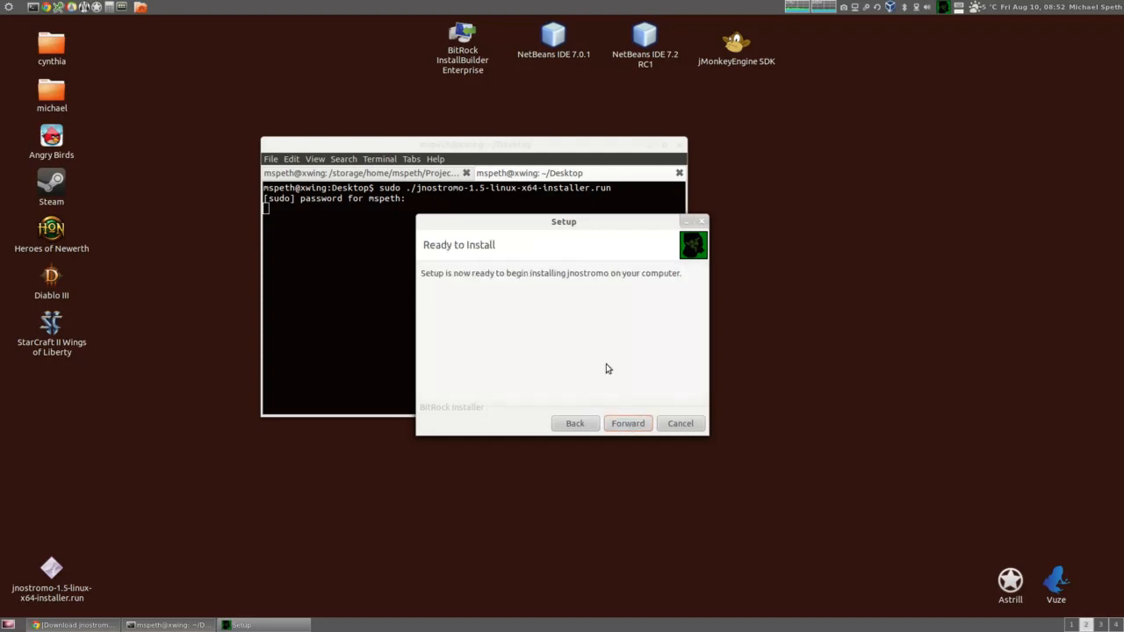
Install jnostromo and finish the wizard with the readme file shown, dismissing the README after reading it
click(632, 423)
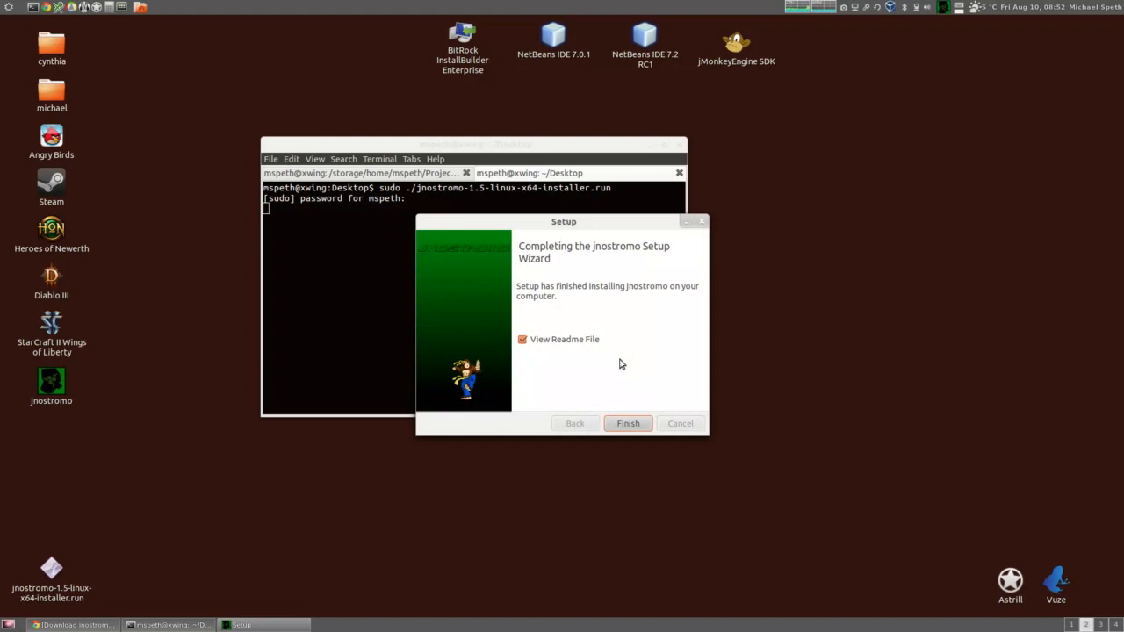
click(633, 424)
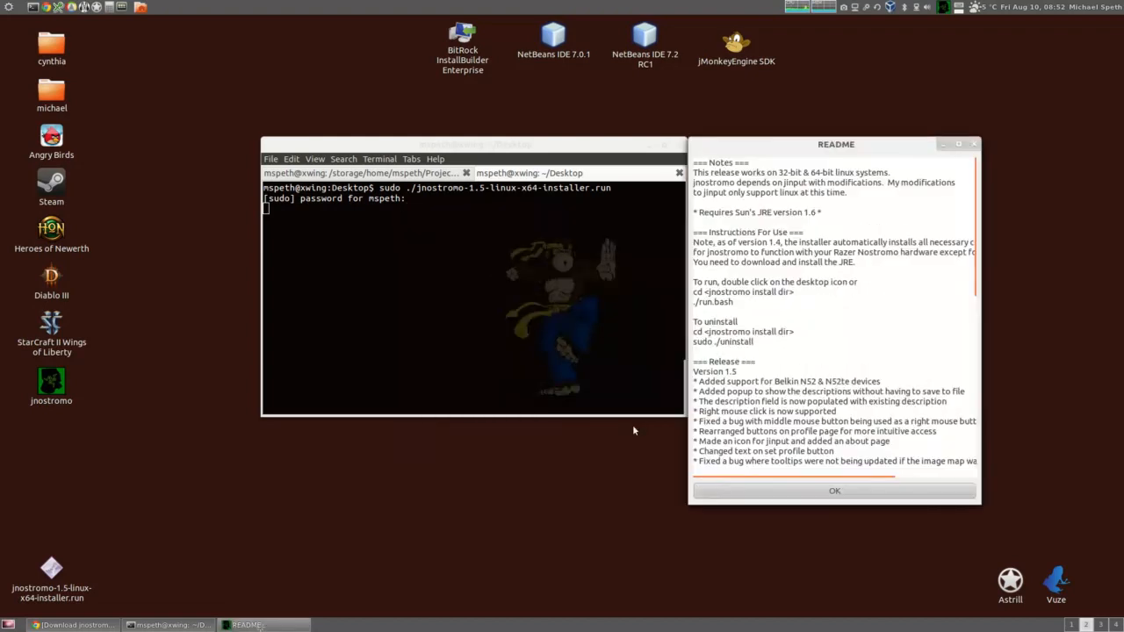
drag(815, 154, 454, 130)
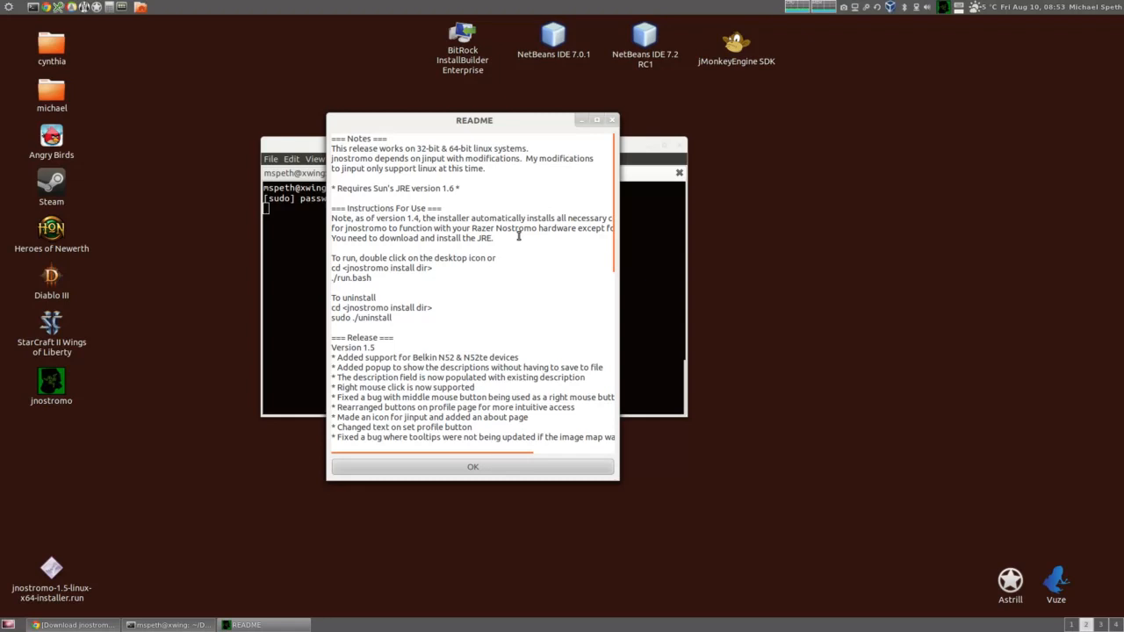
click(537, 468)
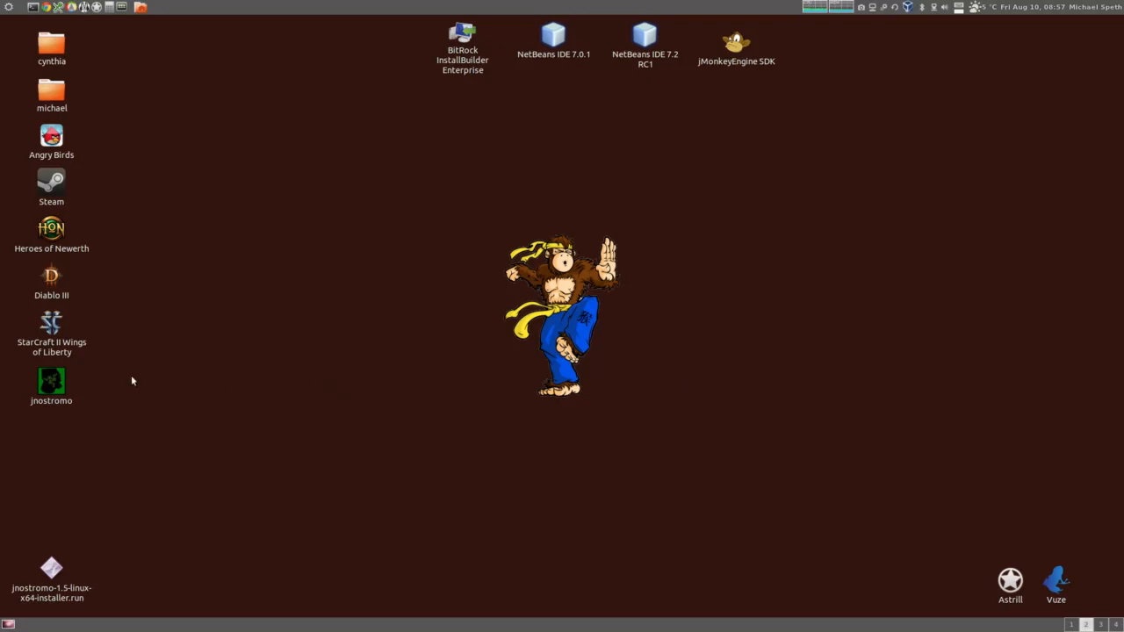
Launch jnostromo from the desktop and look over its profile management and button assignment pages
double_click(53, 384)
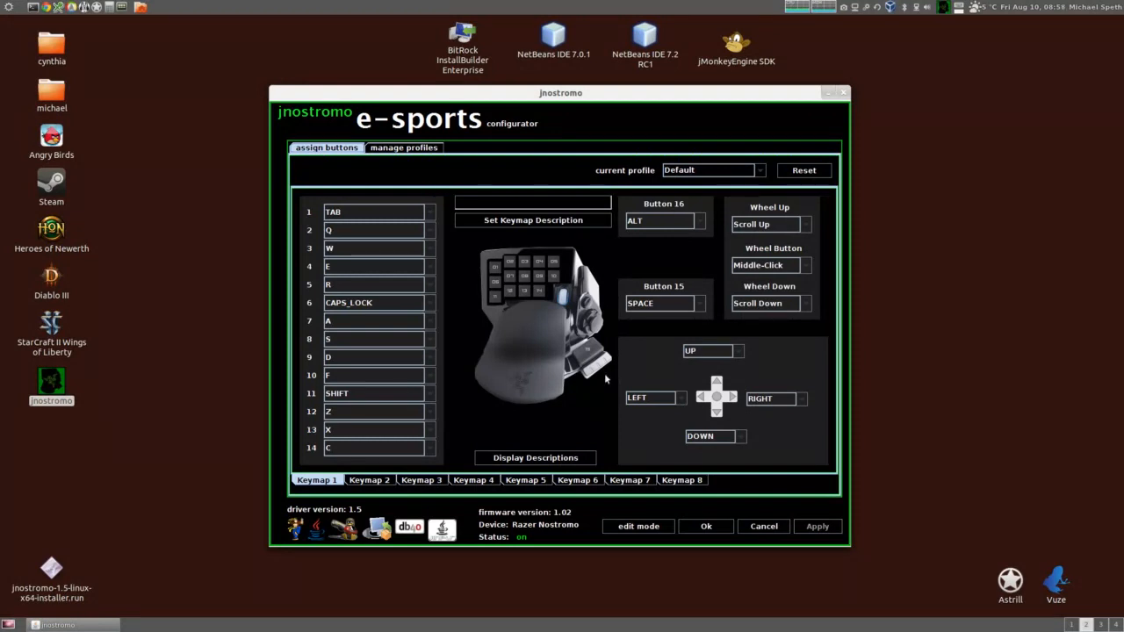
click(393, 149)
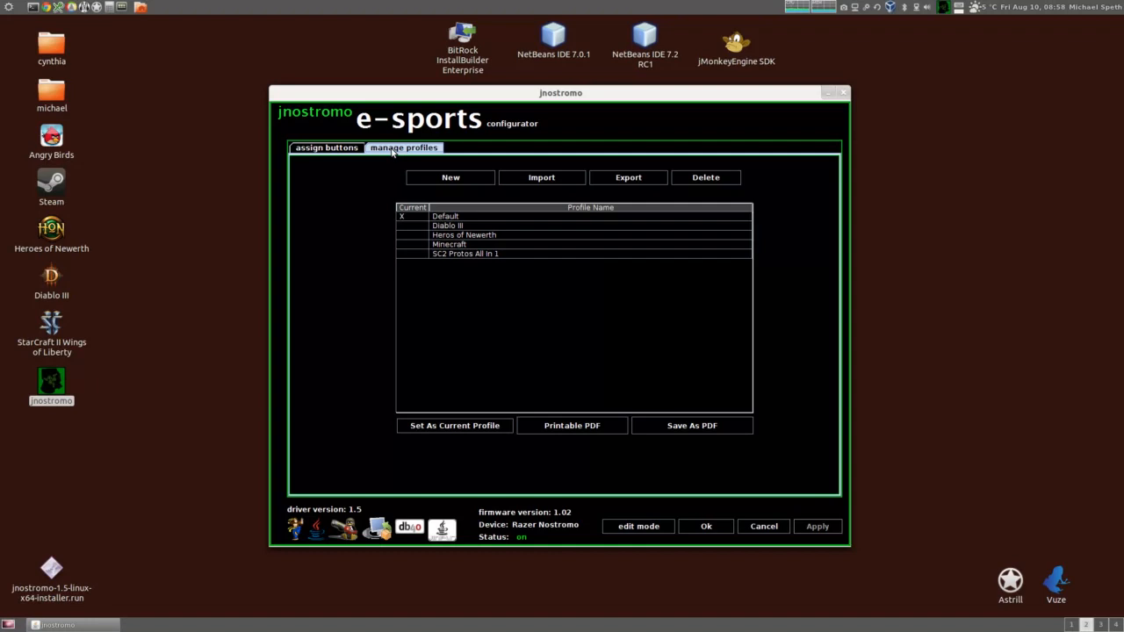
click(351, 150)
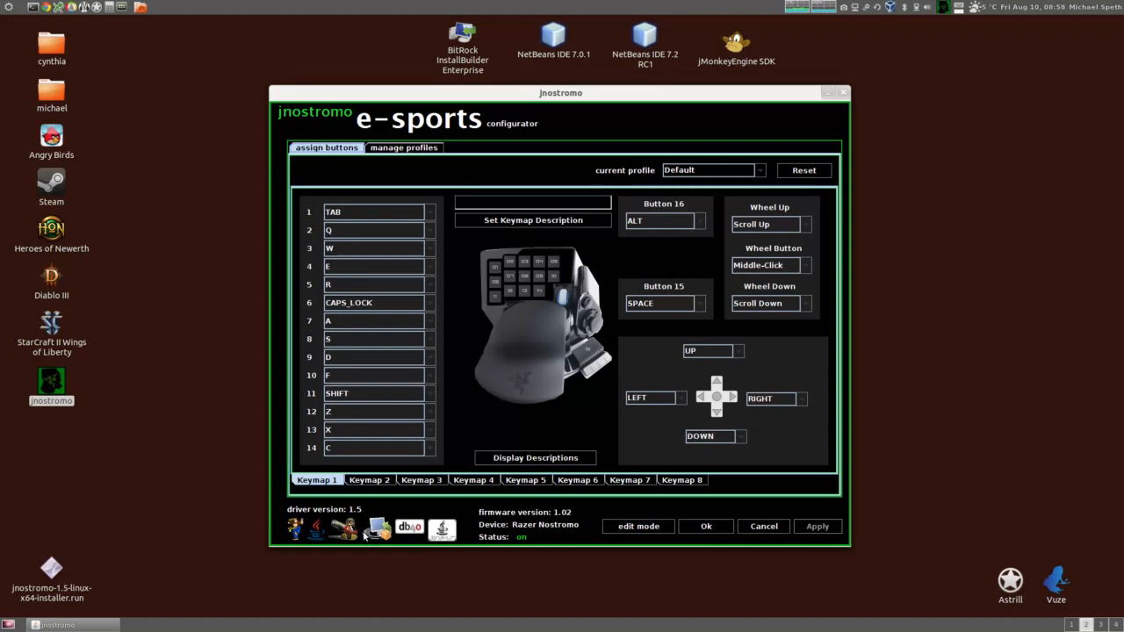
Examine the about information for jnostromo, Java, GNU/Linux, InstallBuilder, DB4O and JInput in the configurator
click(295, 531)
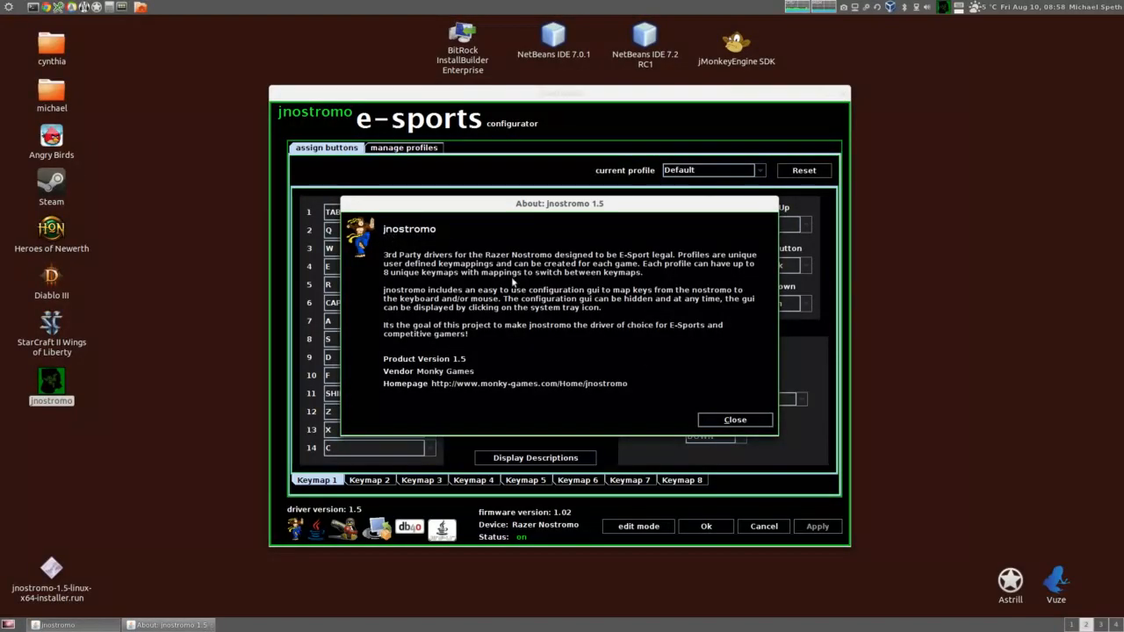
click(736, 419)
click(318, 531)
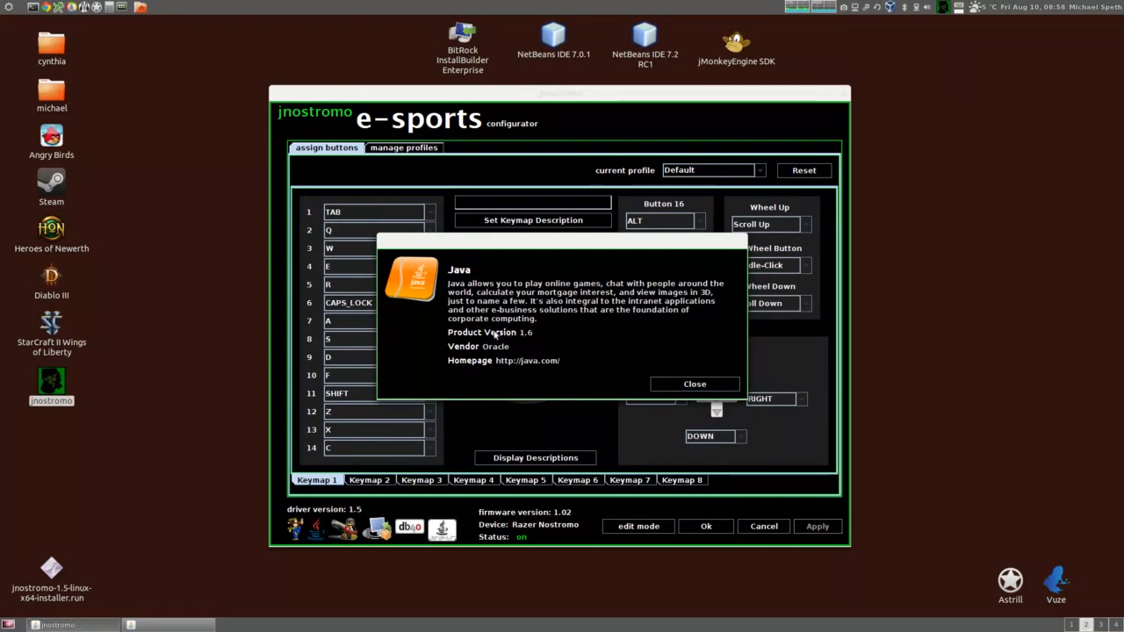
click(712, 384)
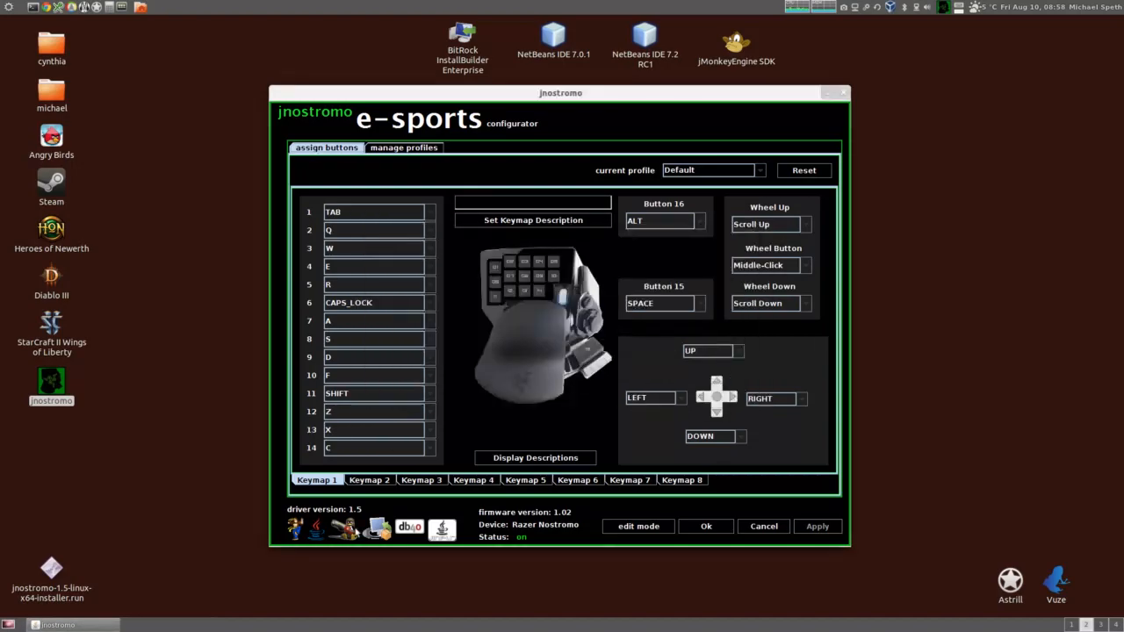
click(356, 530)
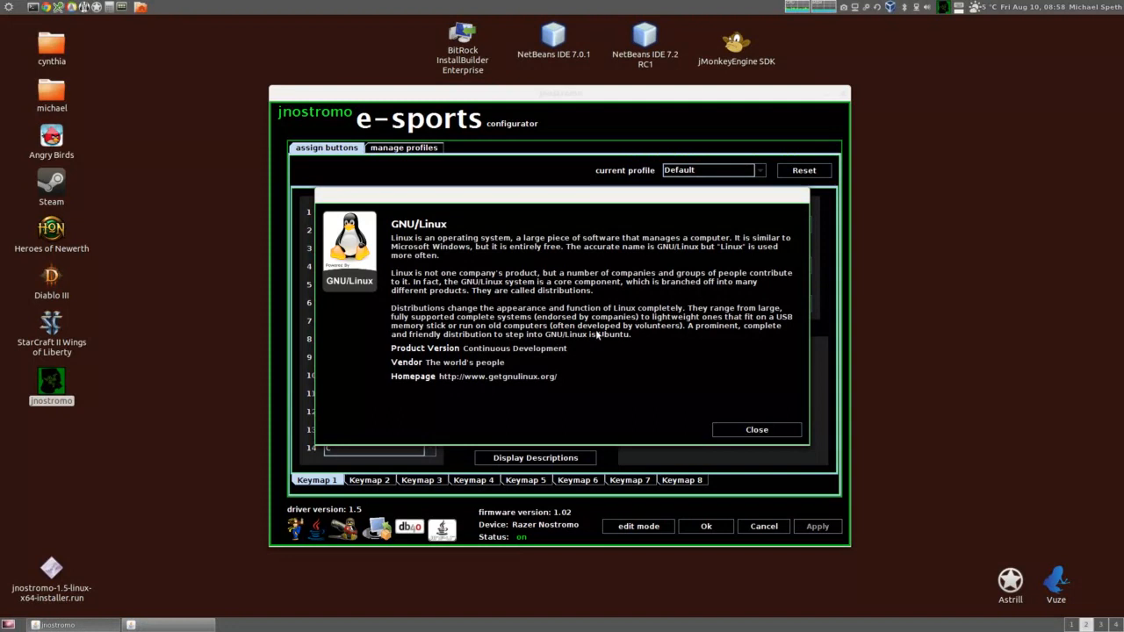
click(753, 431)
click(379, 528)
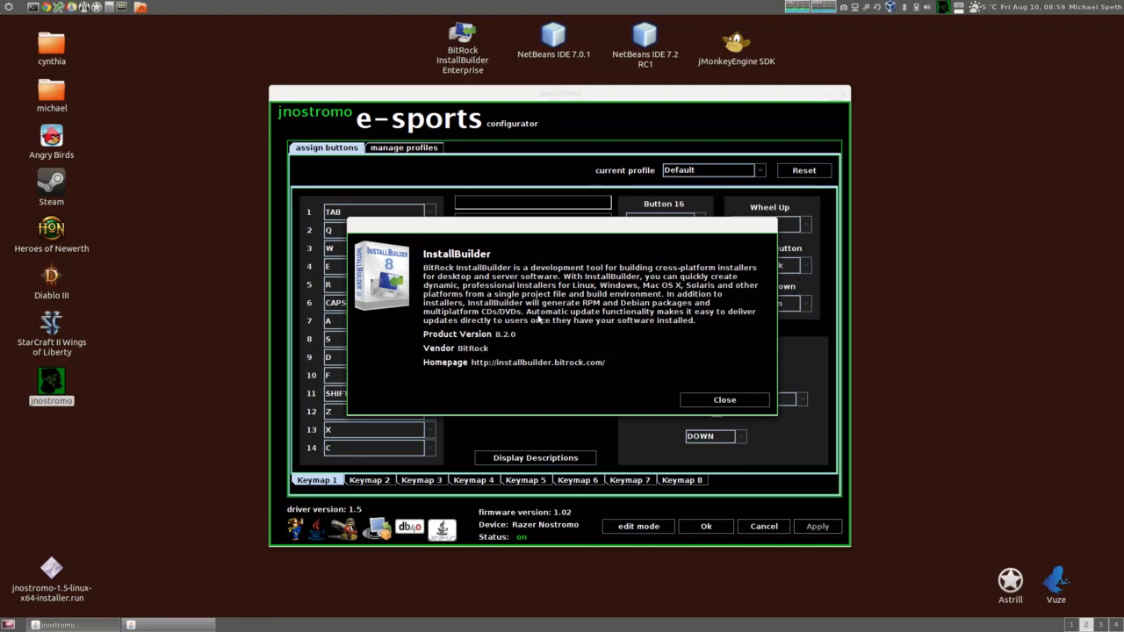
click(725, 401)
click(410, 529)
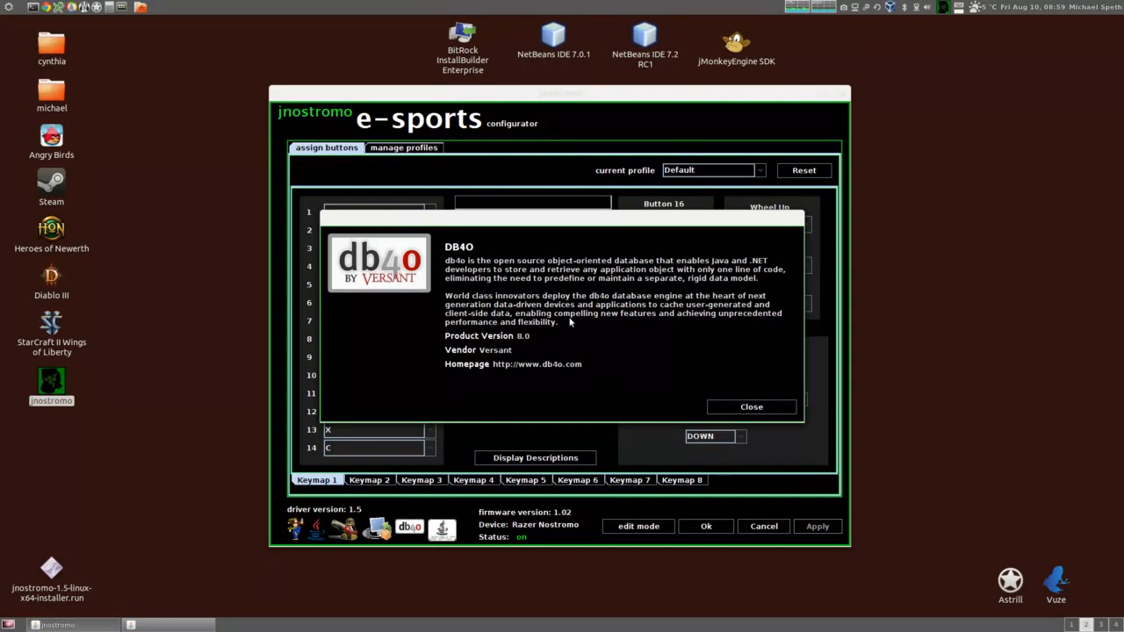
click(735, 407)
click(437, 539)
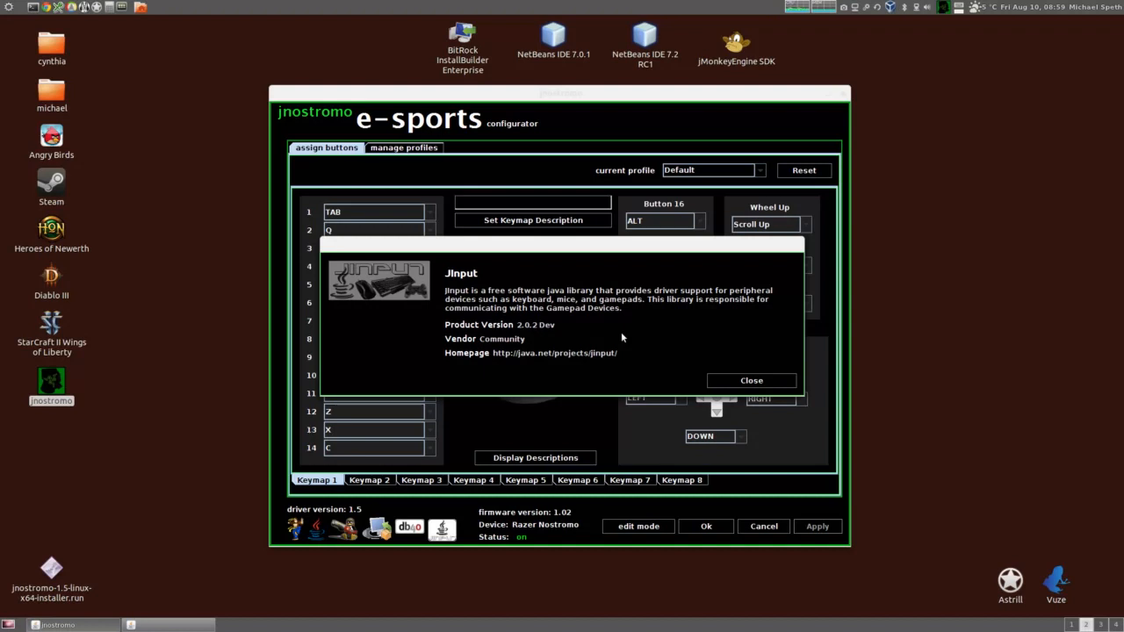
click(748, 380)
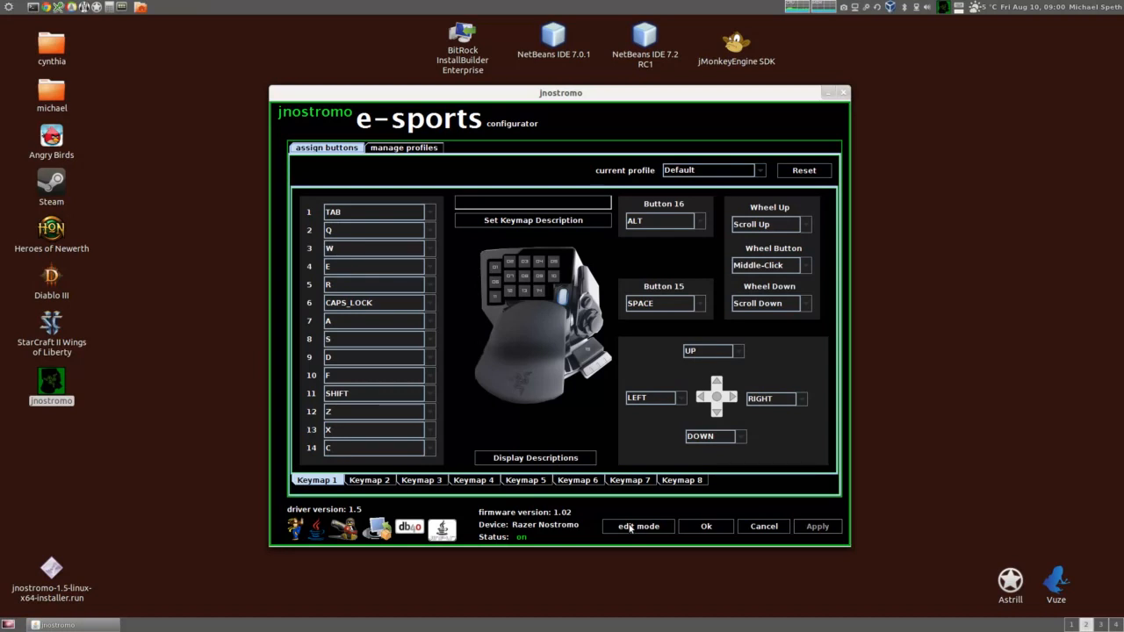
click(701, 527)
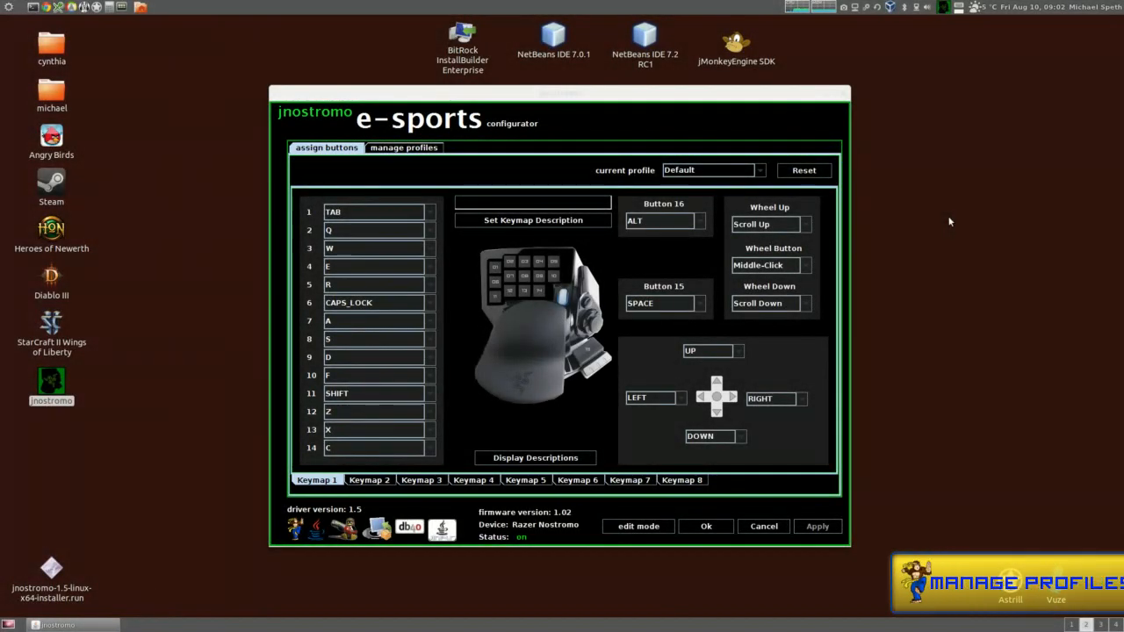
Create a new profile named Test 1.5
click(404, 148)
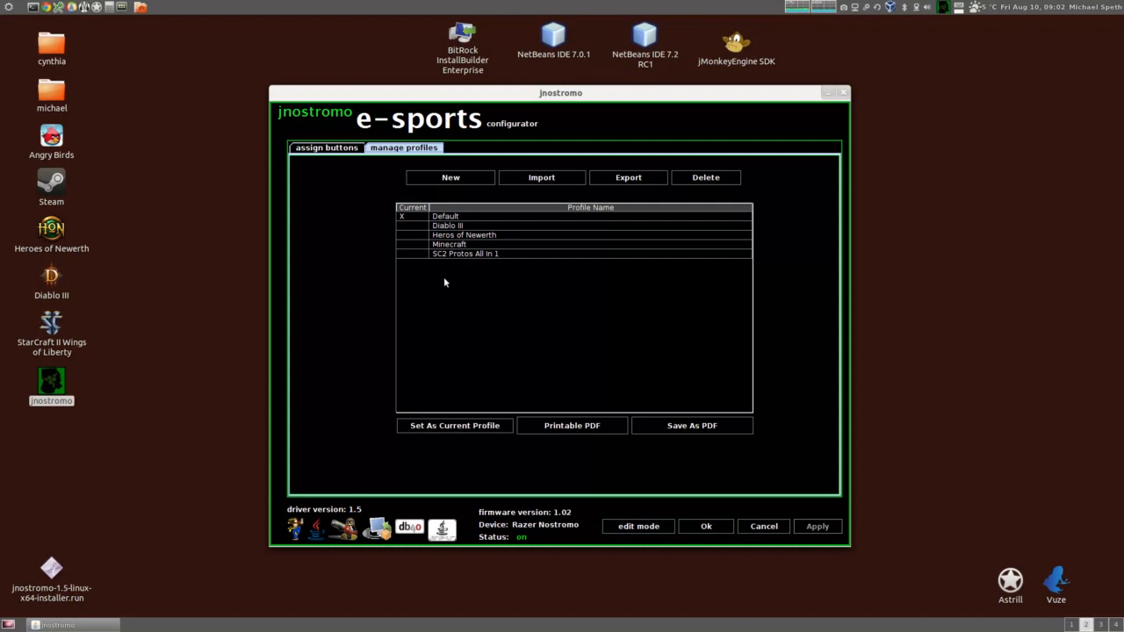
click(451, 178)
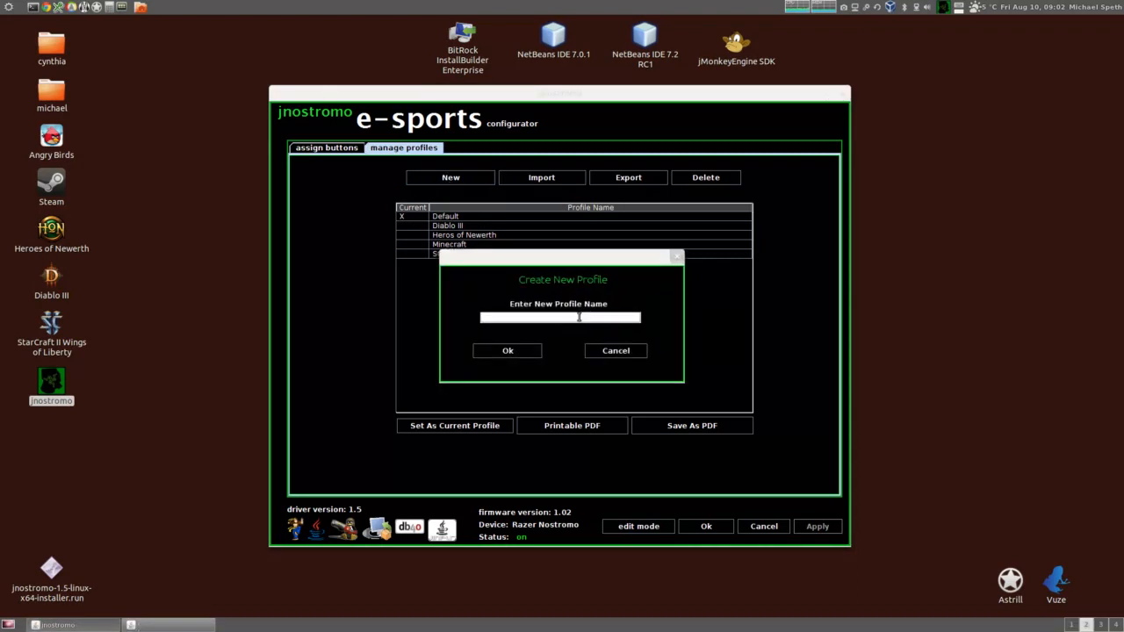
text(Test 1.5)
click(526, 352)
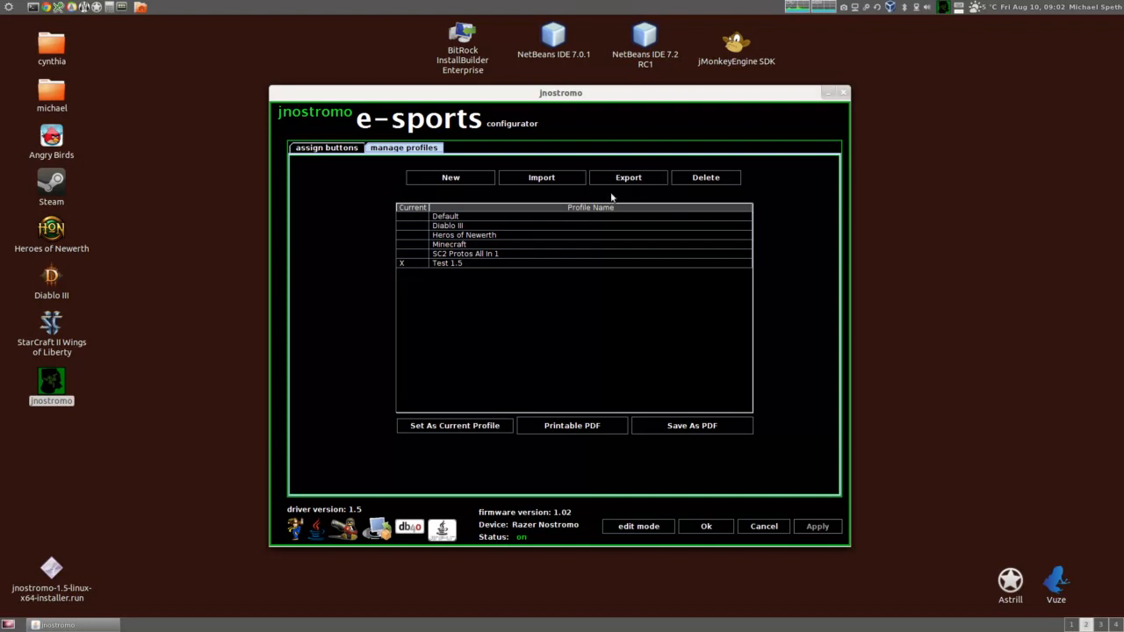
Export the Test 1.5 profile to the Desktop folder and check the exported file on the desktop
click(445, 263)
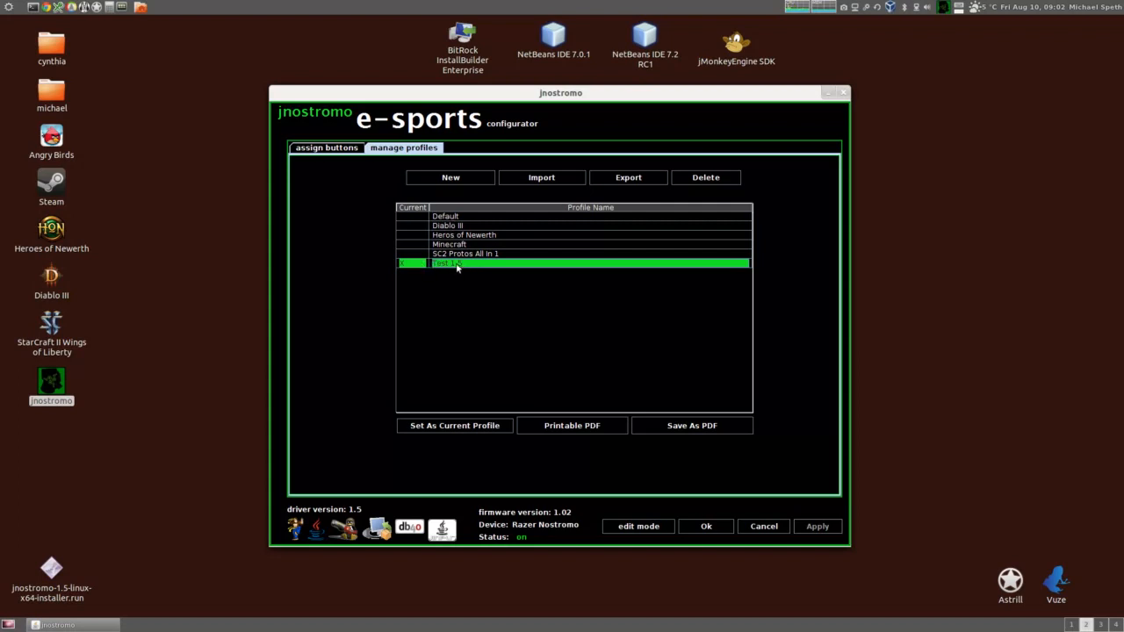
click(617, 180)
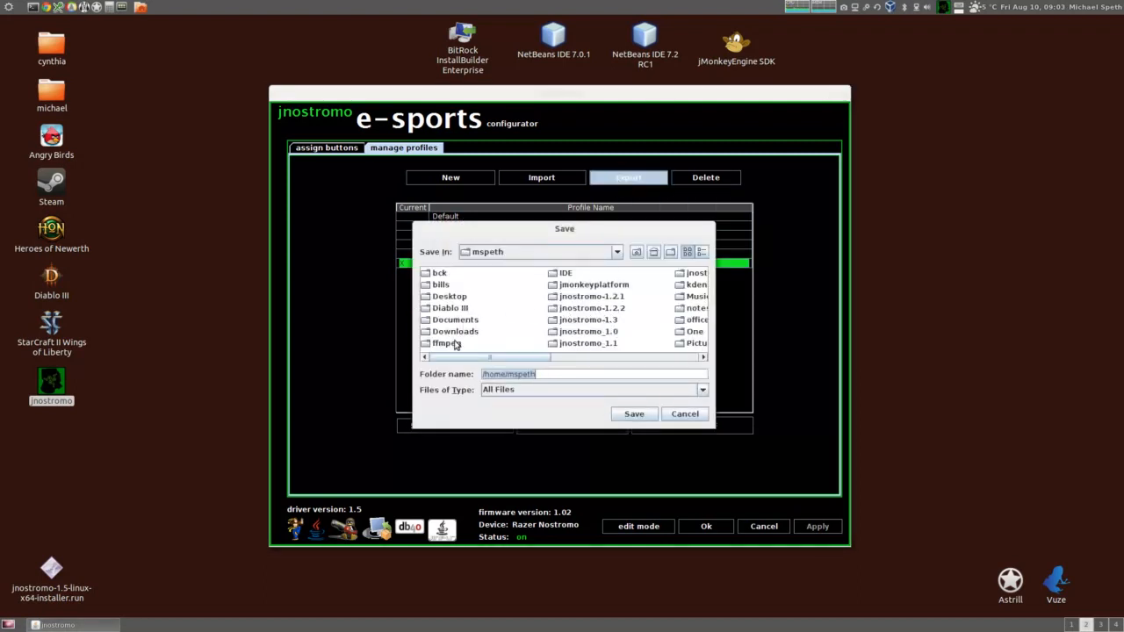
double_click(448, 296)
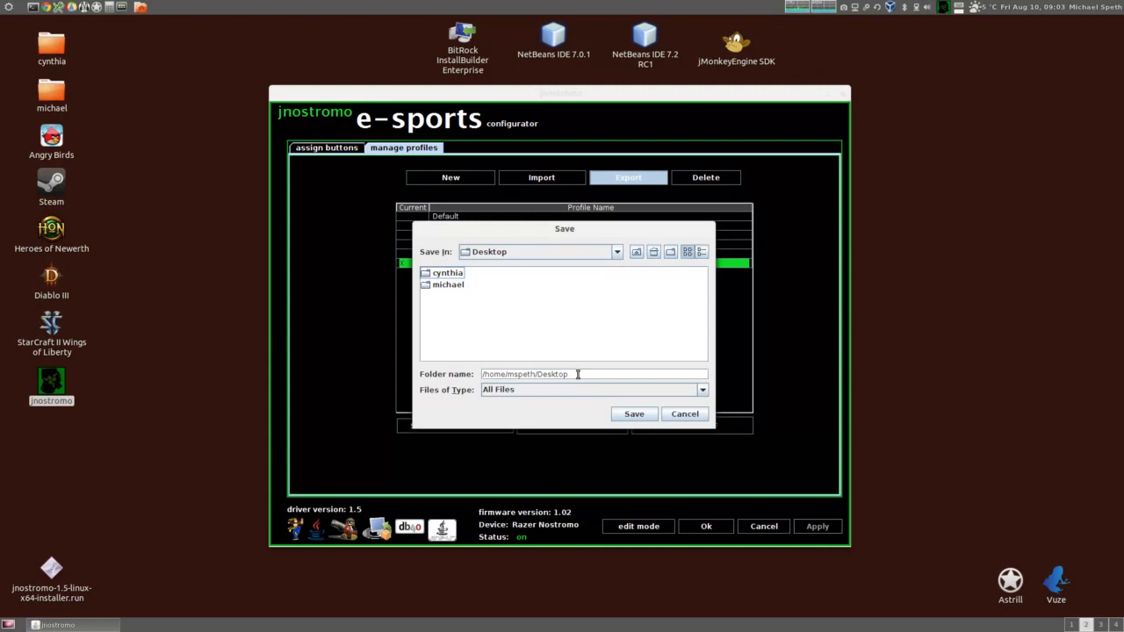
click(649, 416)
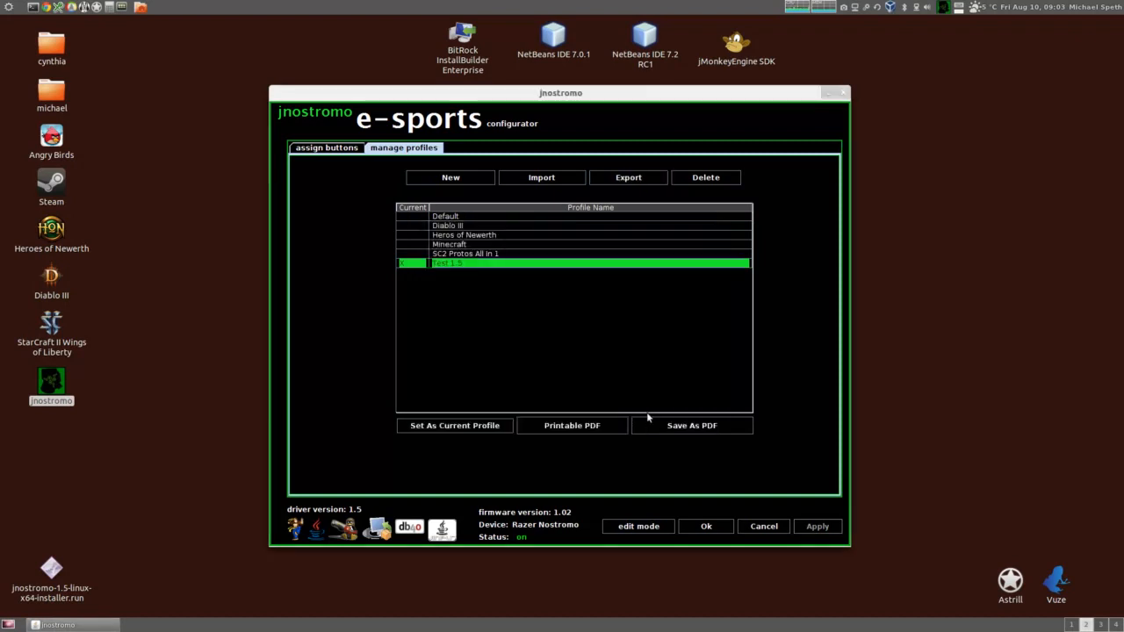
drag(120, 420, 2, 498)
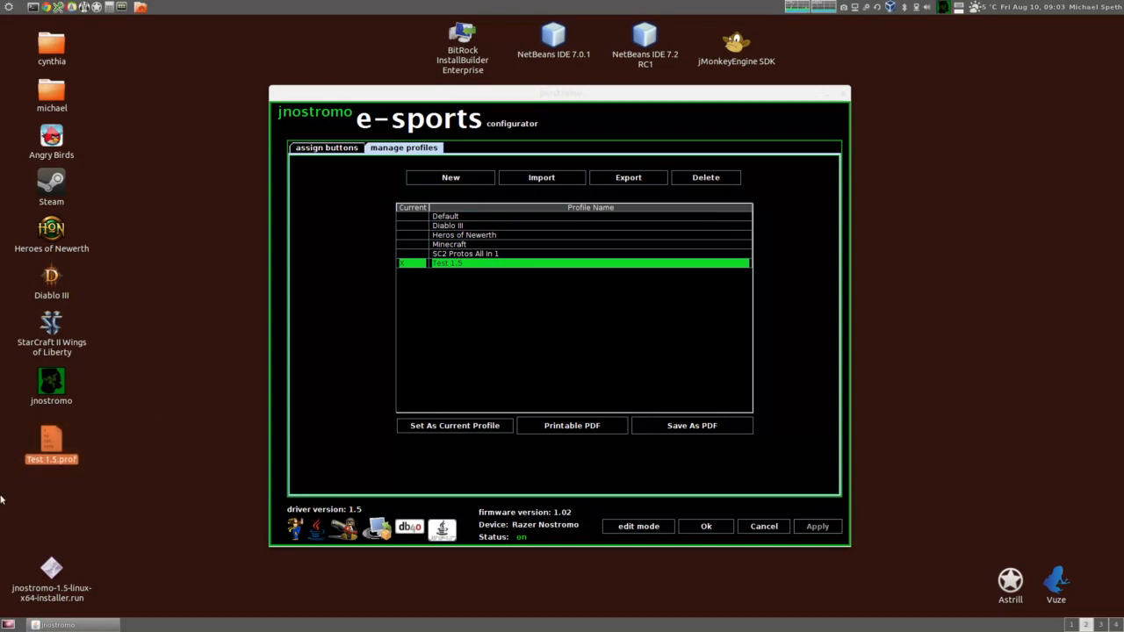
click(52, 485)
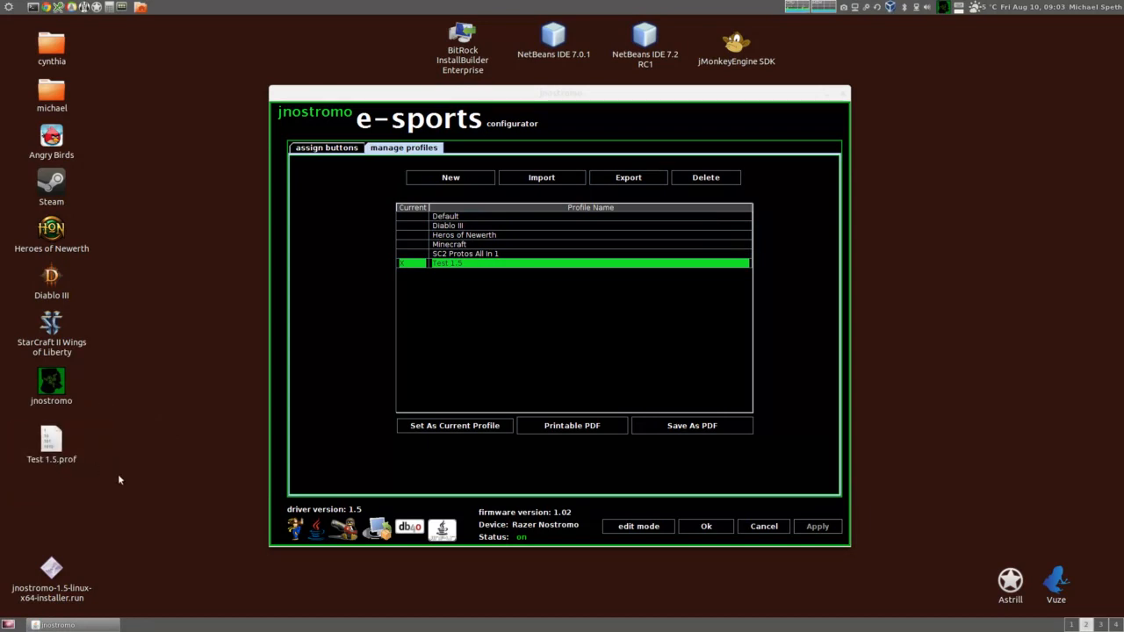
click(427, 305)
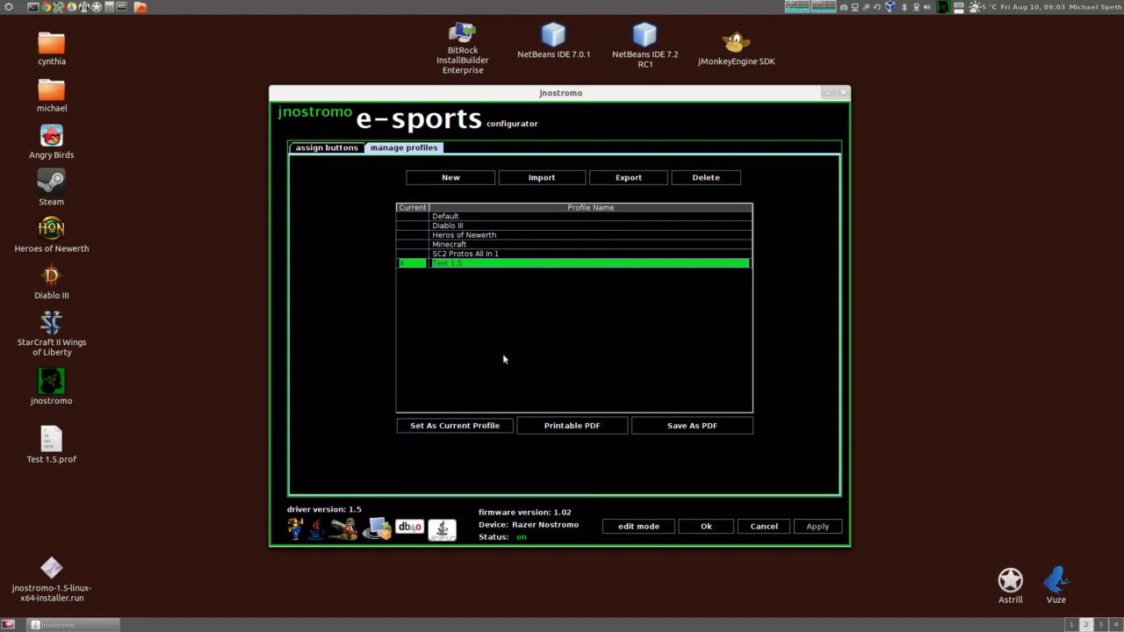
Delete the Test 1.5 profile from the profile list
click(475, 218)
click(468, 263)
click(720, 179)
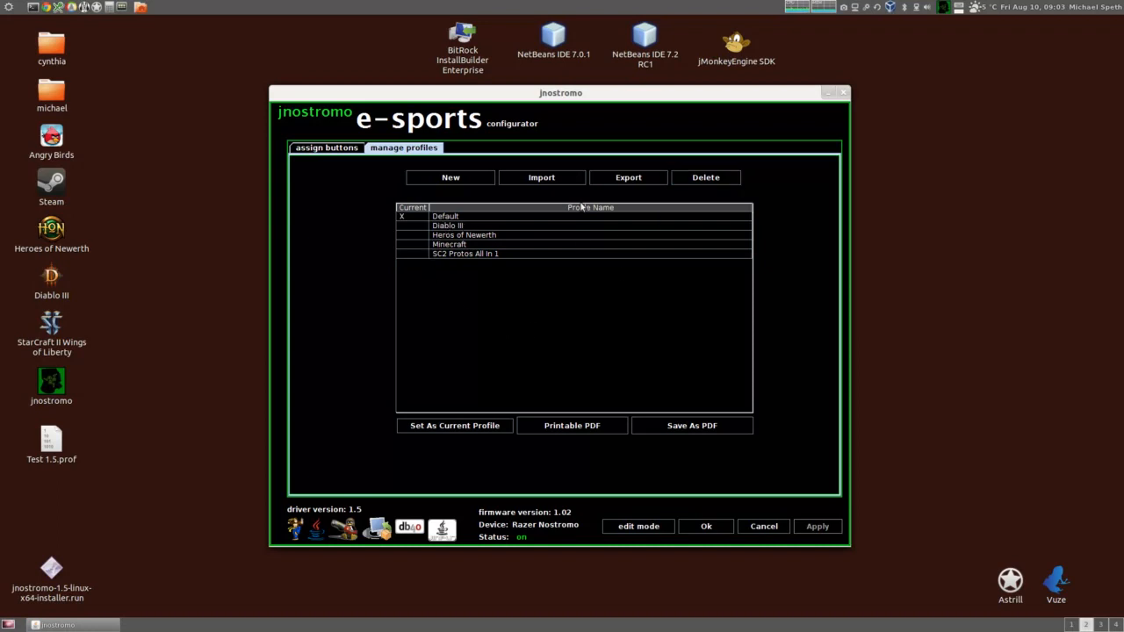
Import the profile file Test 1.5.prof from the Desktop folder
click(542, 179)
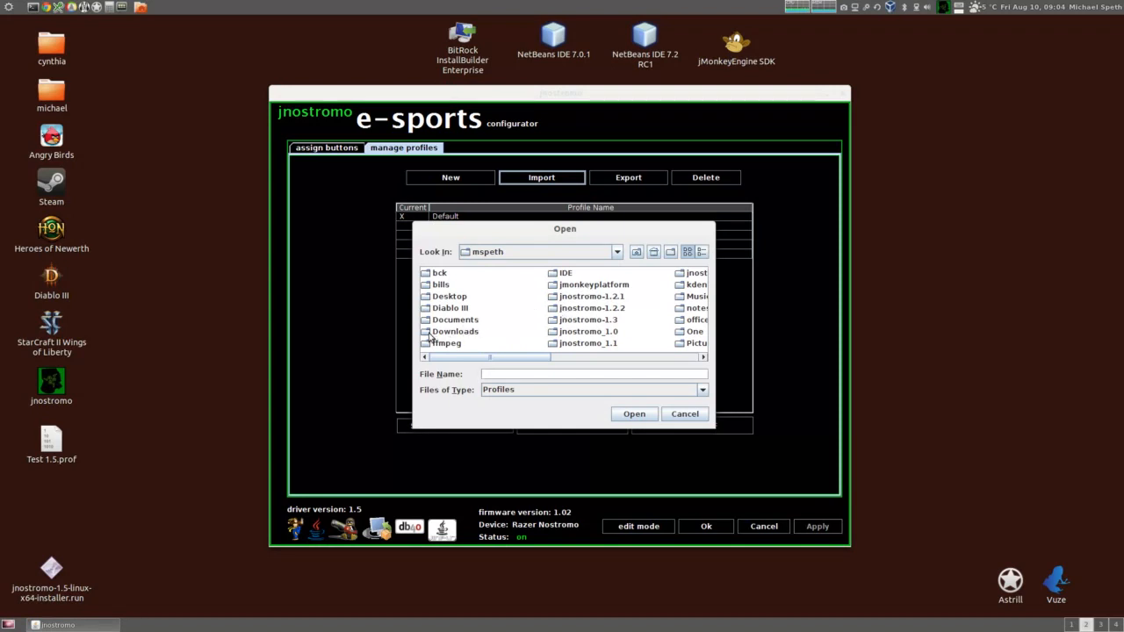
double_click(430, 298)
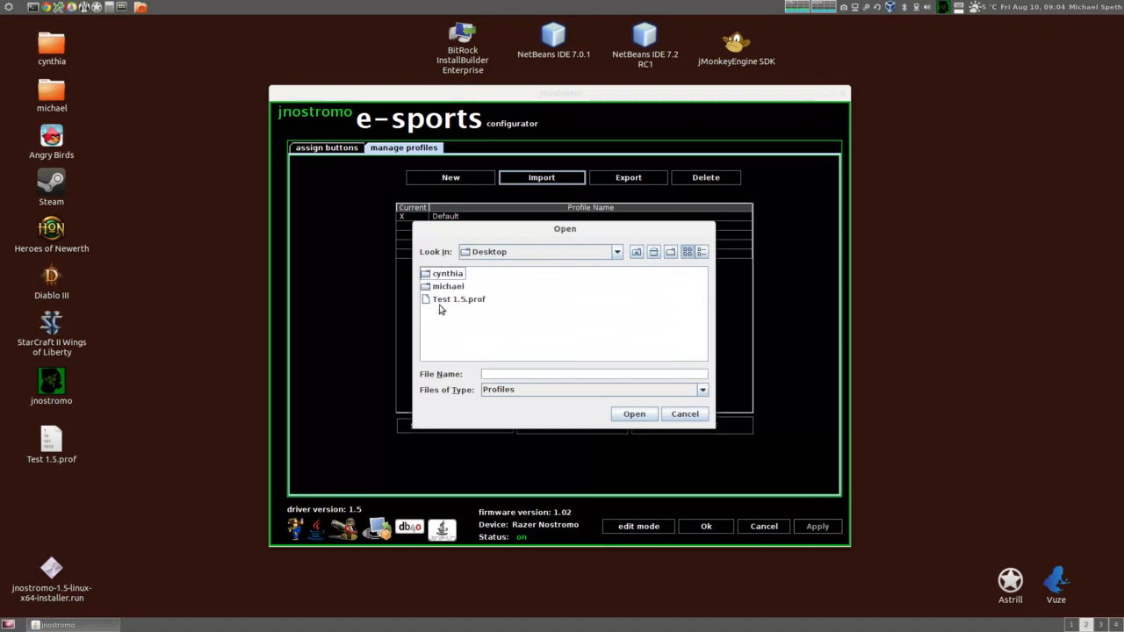
click(444, 299)
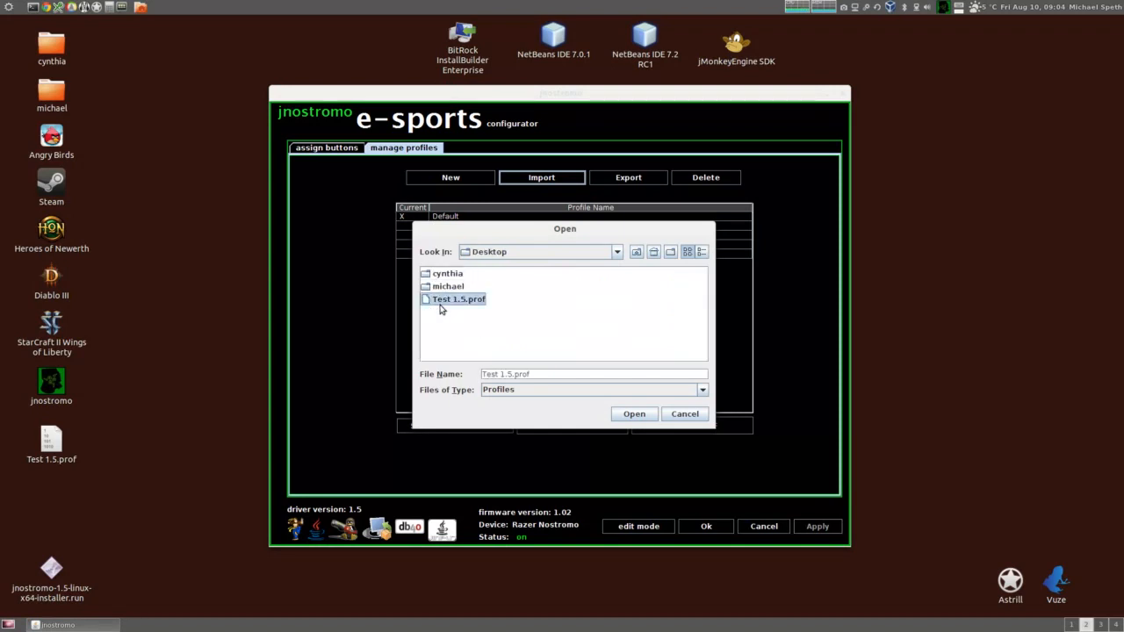
click(634, 415)
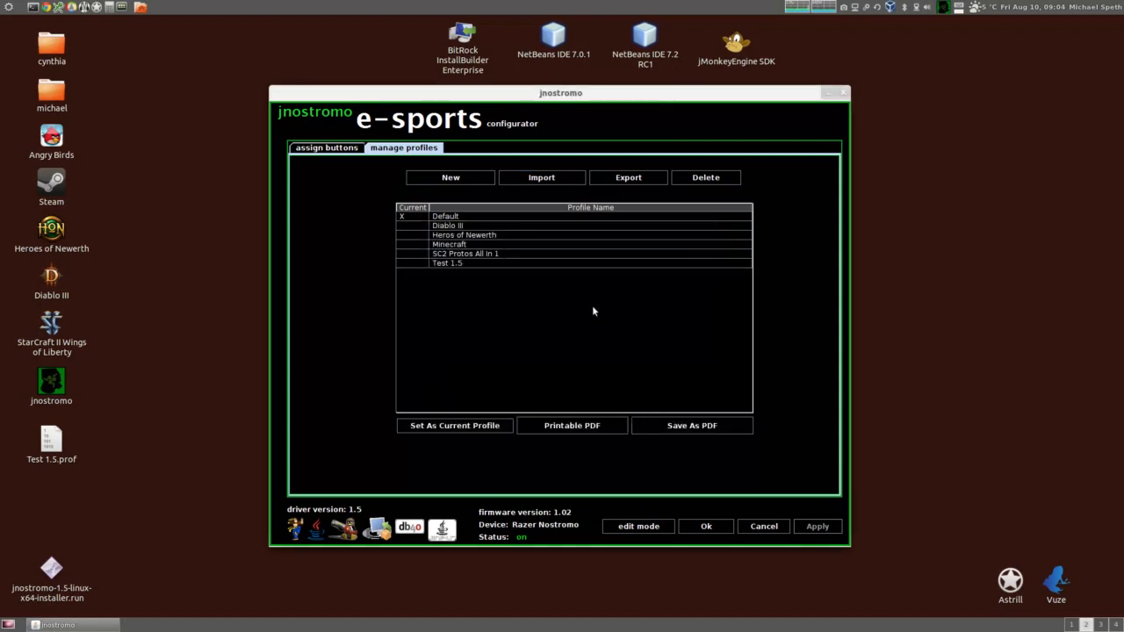
Set Diablo III as the current profile
click(458, 264)
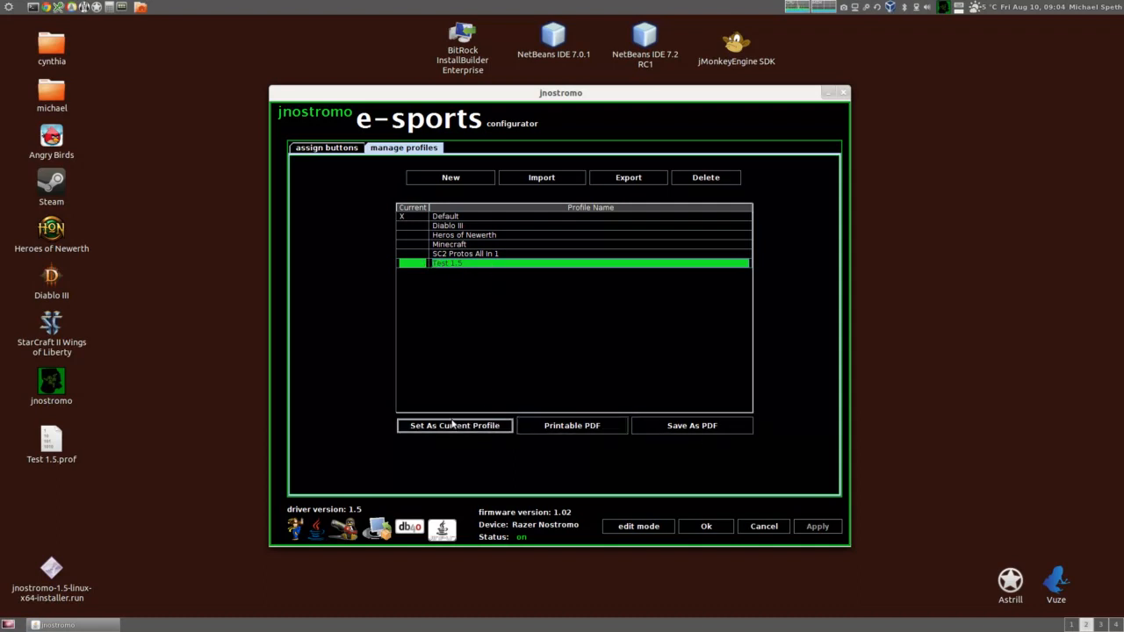
click(466, 227)
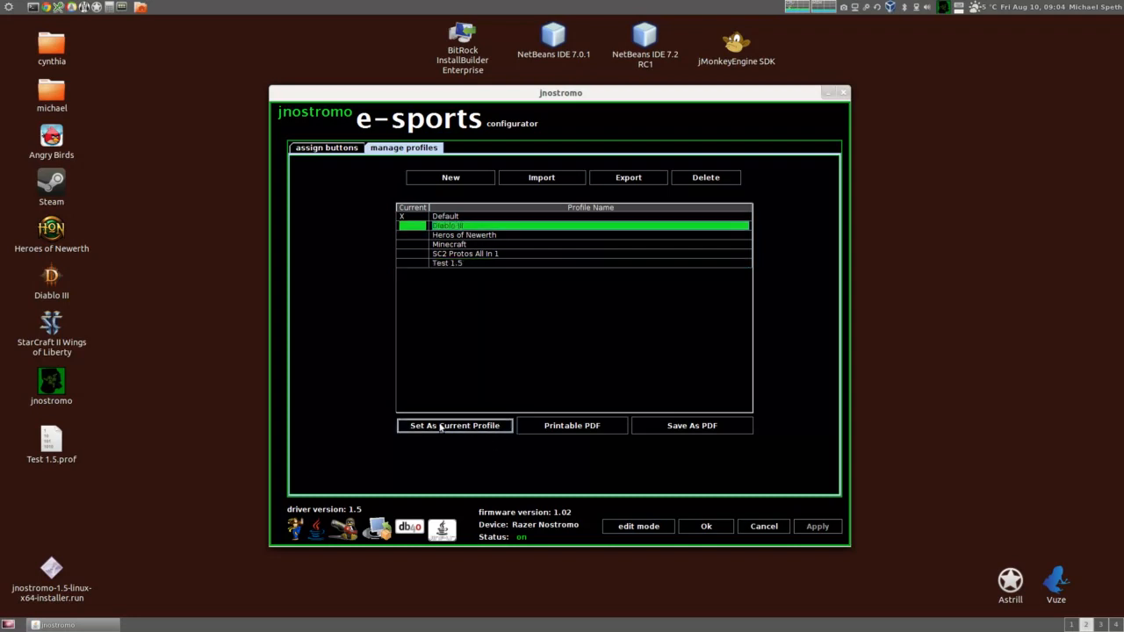
click(466, 428)
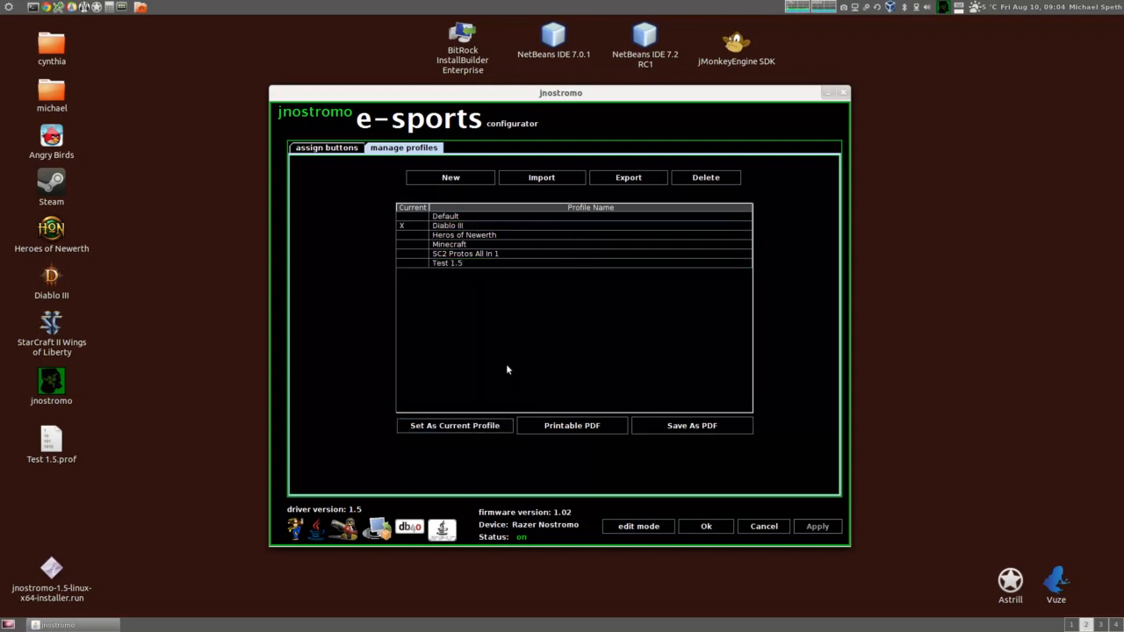
Switch the current profile to Heros of Newerth and back to Diablo III
click(454, 235)
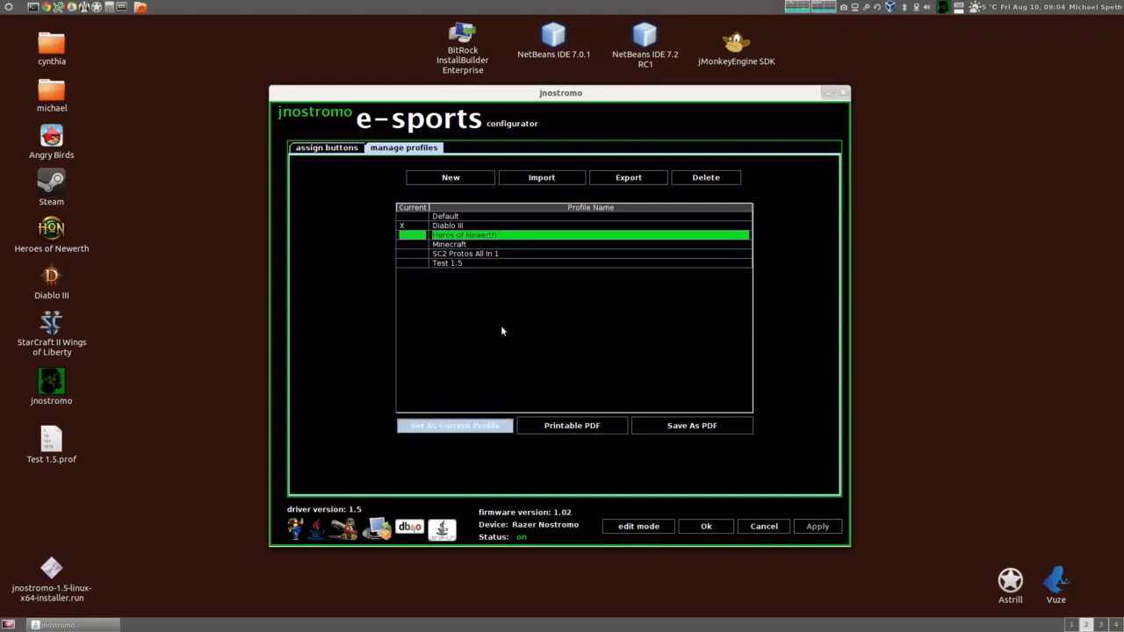
key(space)
click(457, 225)
click(475, 426)
key(space)
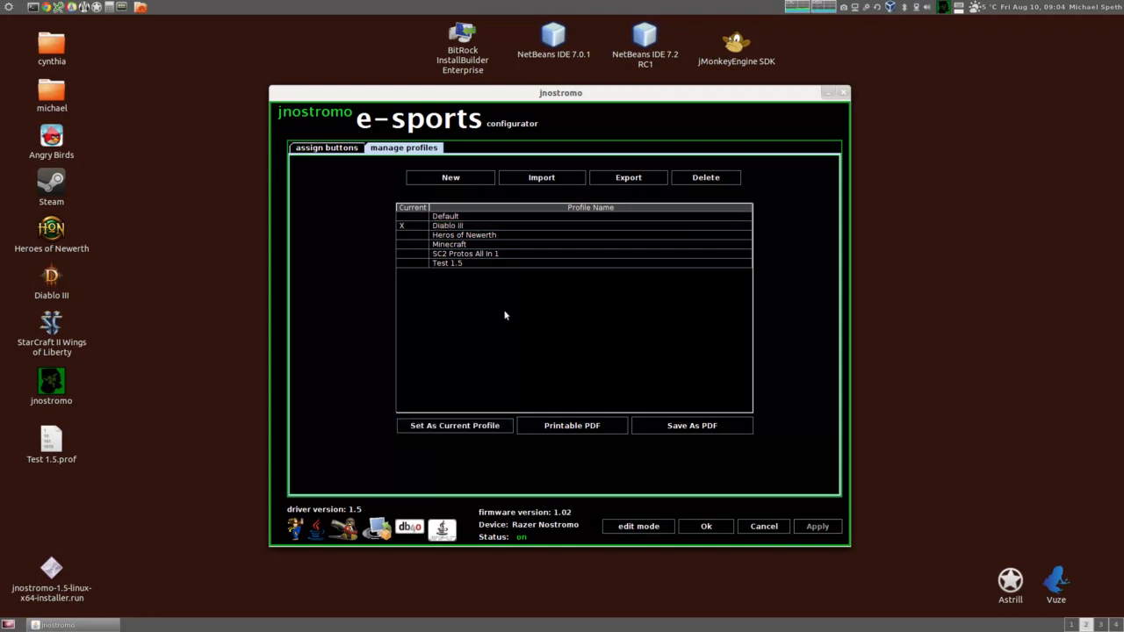
Save the Diablo III profile as a printable PDF named D3_printable.pdf in the Desktop folder
click(489, 226)
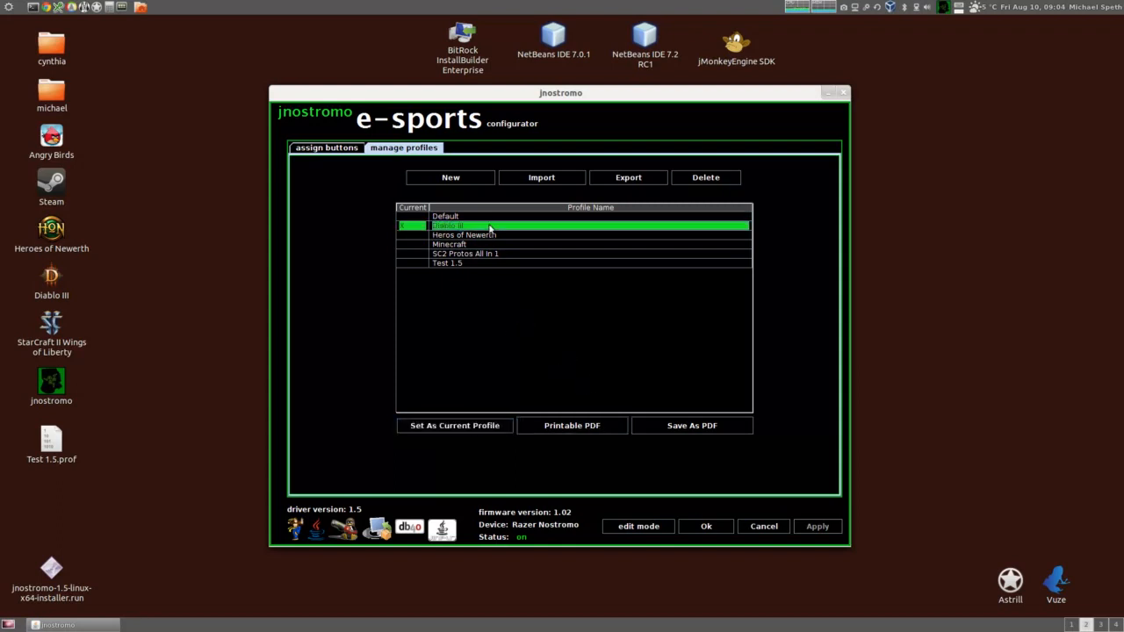
click(568, 427)
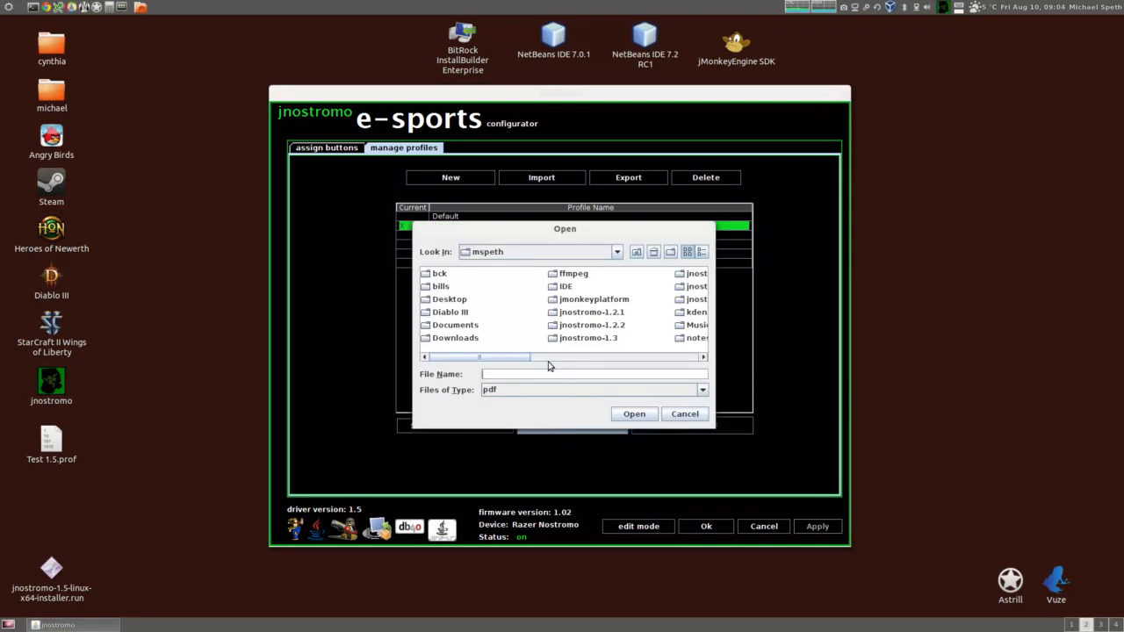
click(426, 302)
double_click(425, 302)
click(538, 375)
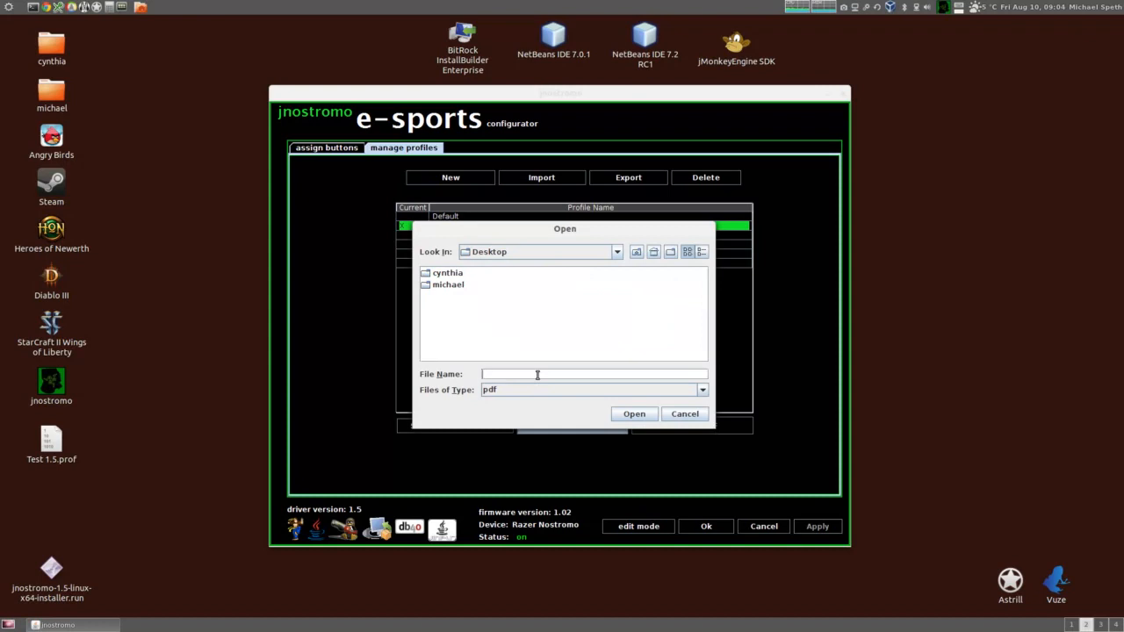
text(D3_printable.pdf)
key(Return)
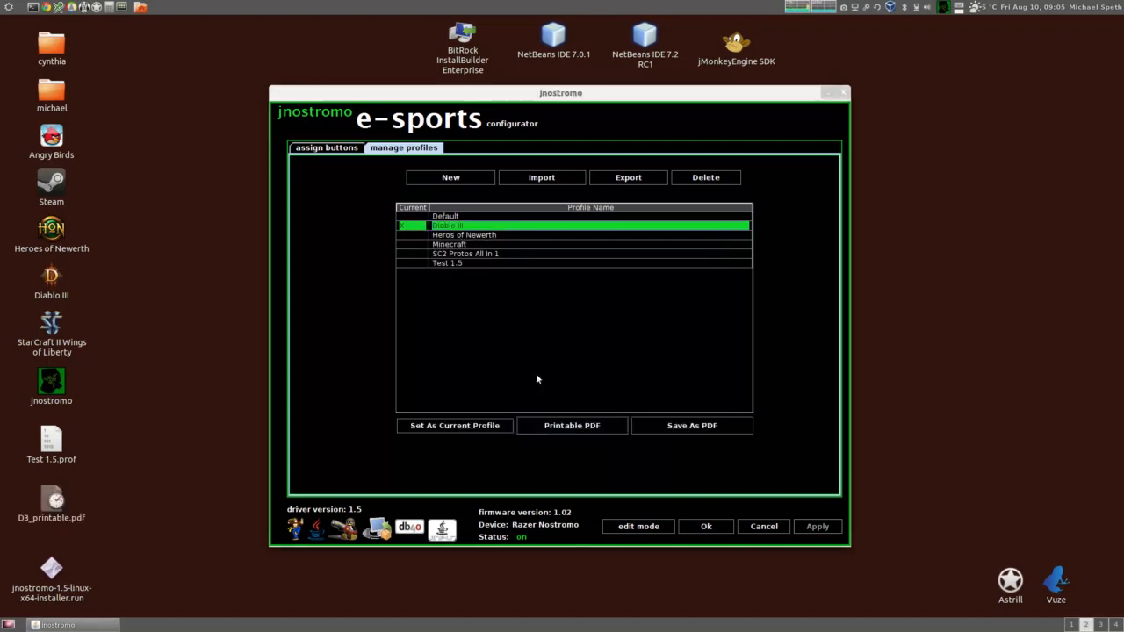
Open D3_printable.pdf from the desktop in a maximized window and set the zoom to 125%
double_click(55, 502)
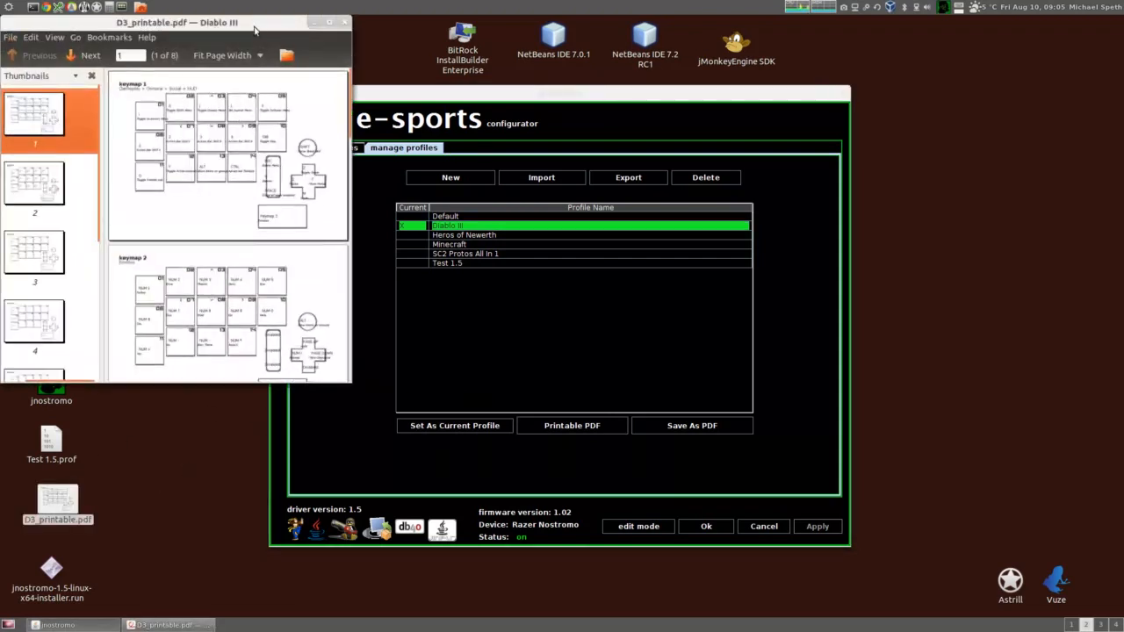
double_click(255, 25)
scroll(645, 256, down, 1)
scroll(646, 259, up, 1)
click(224, 56)
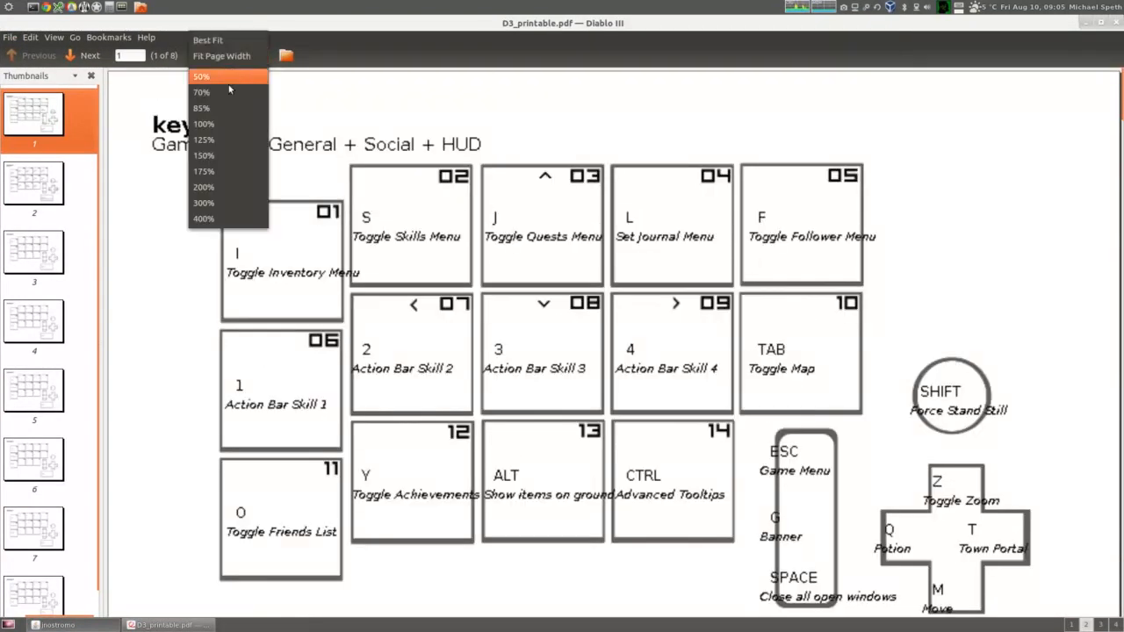
click(225, 140)
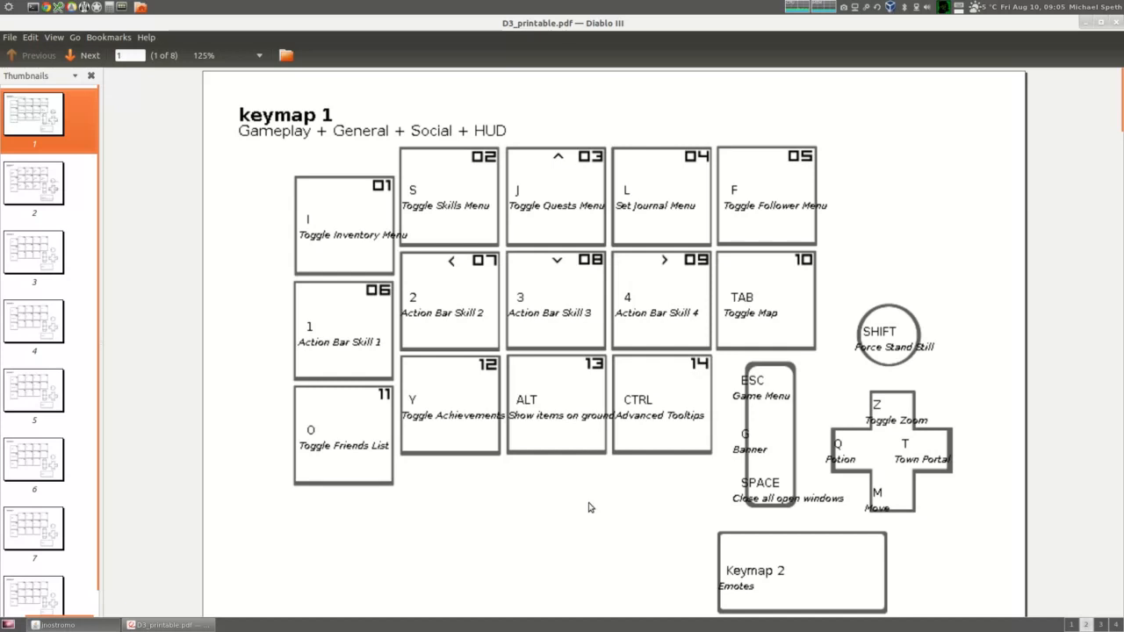
Examine the keymap pages of the printable PDF, comparing keymap 1 with keymap 2, and close the document
scroll(634, 250, down, 5)
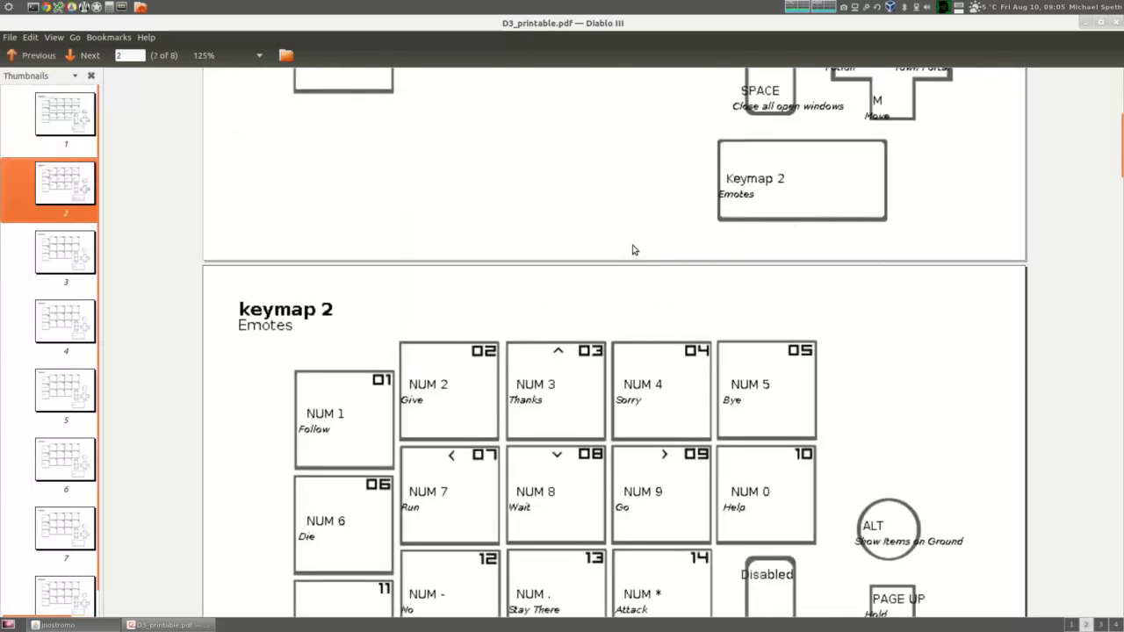
scroll(634, 250, down, 3)
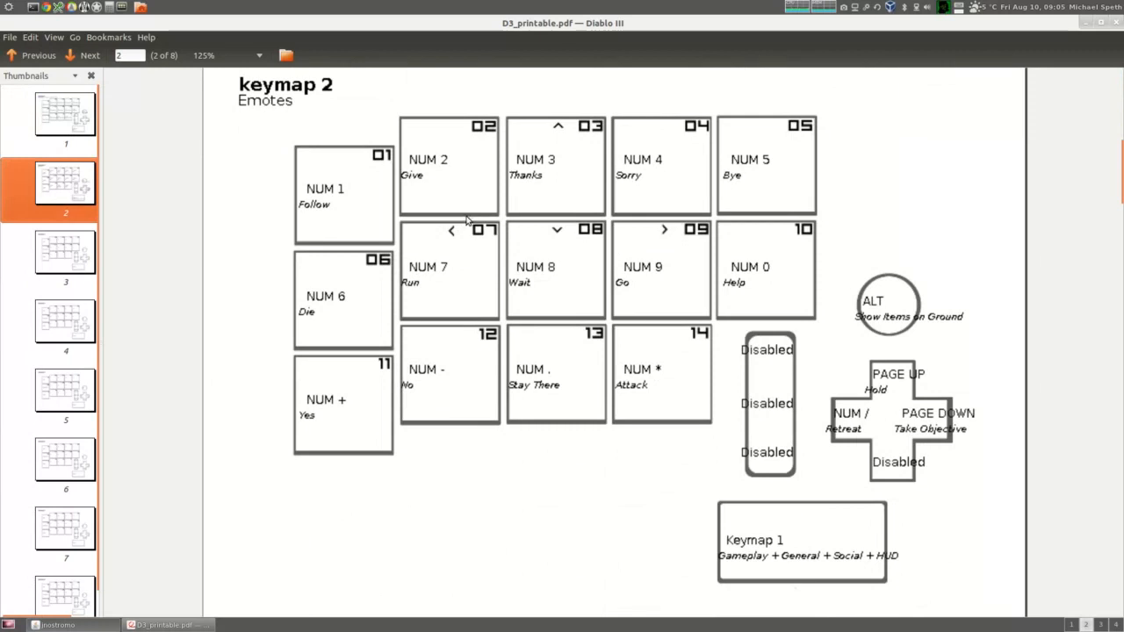
scroll(88, 256, down, 1)
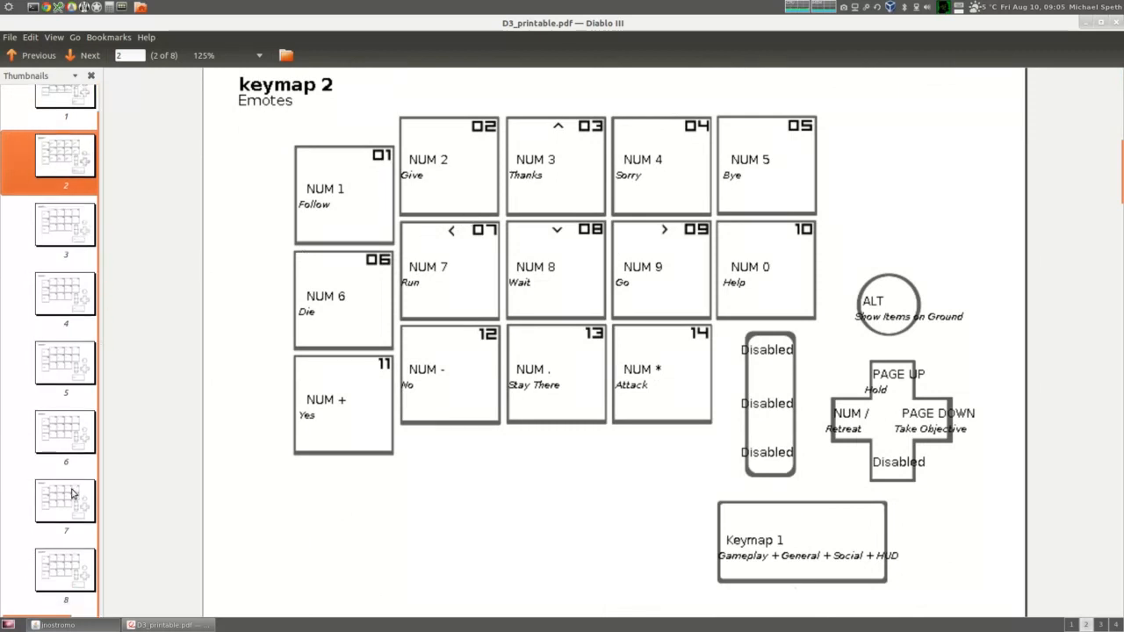
click(75, 580)
click(85, 428)
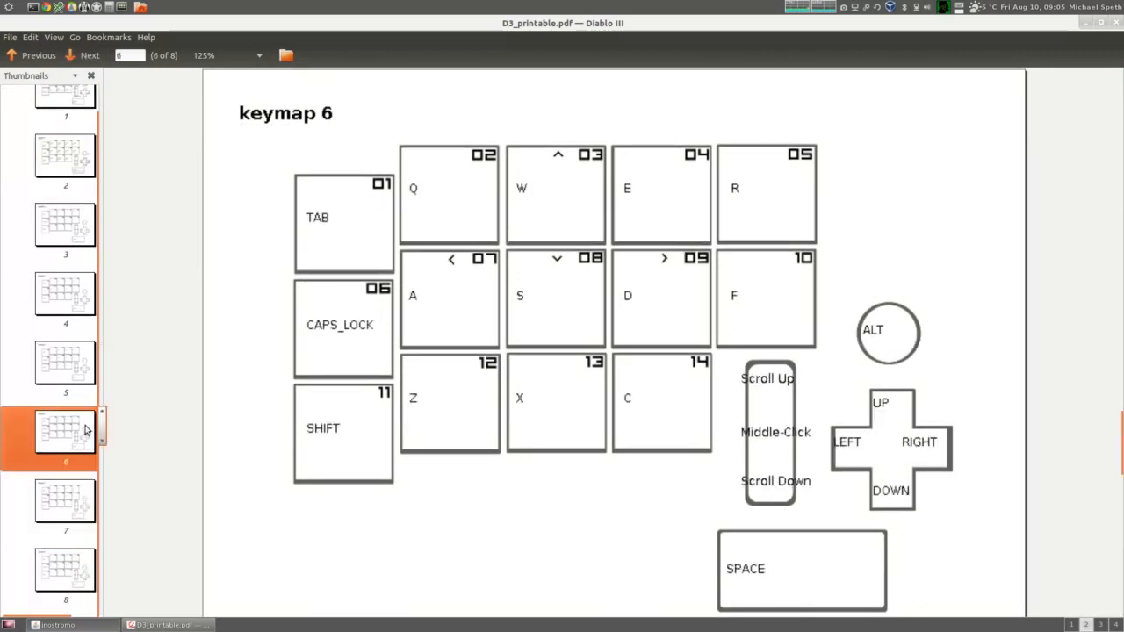
scroll(88, 434, up, 1)
click(76, 138)
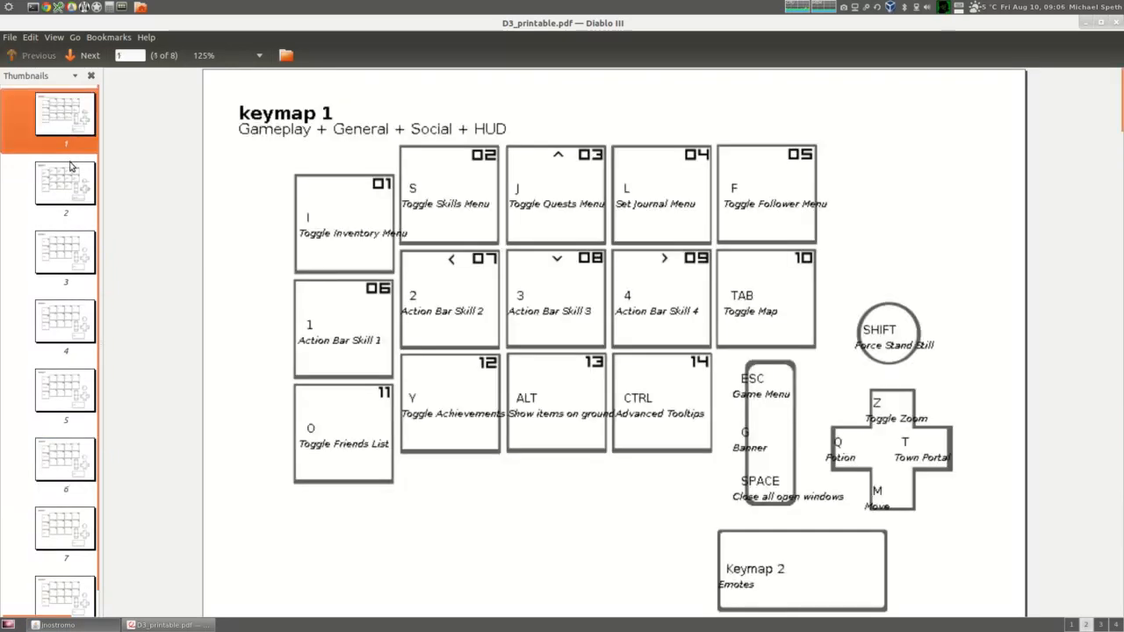
click(72, 169)
click(71, 121)
click(74, 169)
click(75, 145)
click(75, 207)
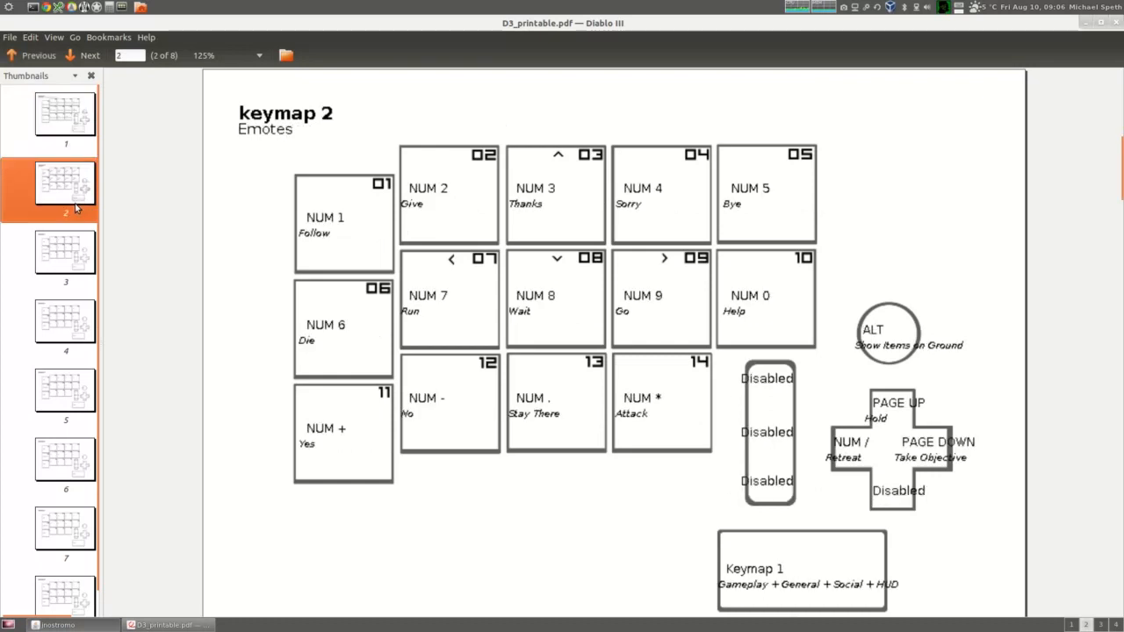
click(79, 149)
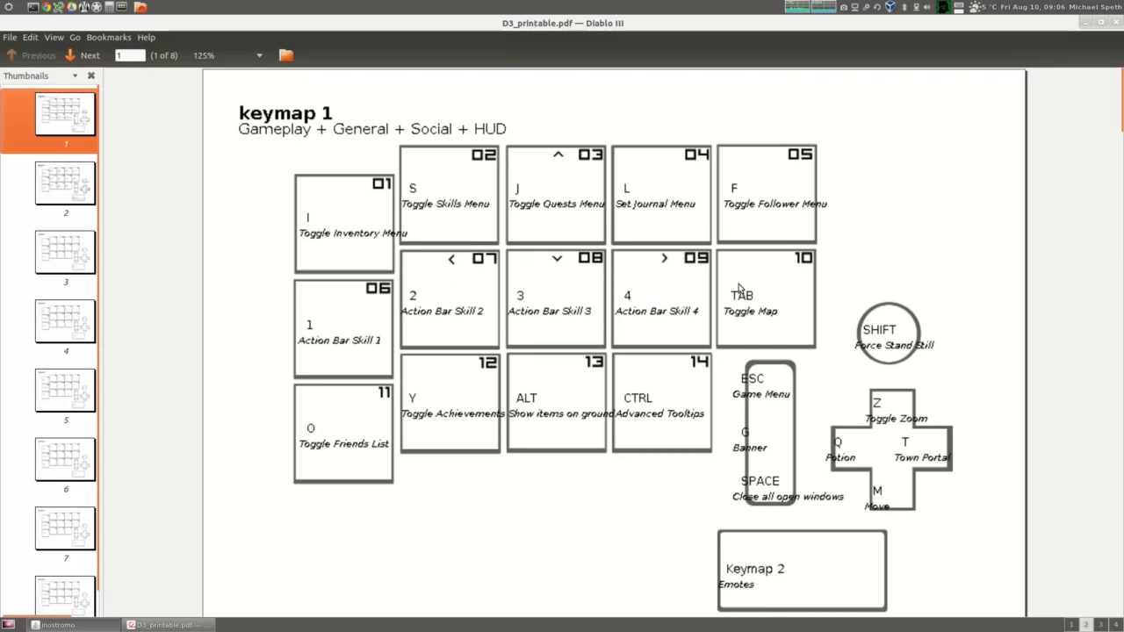
click(1116, 24)
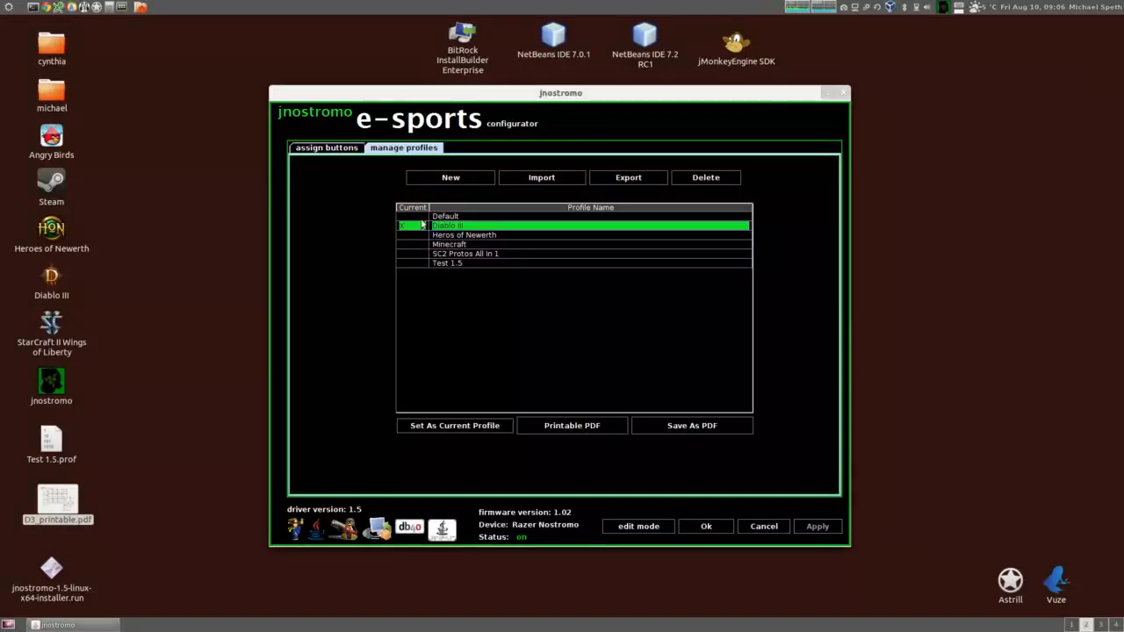
Save the Diablo III profile as the graphical PDF D3_graphical.pdf on the Desktop and place its icon beside Test 1.5.prof
click(694, 426)
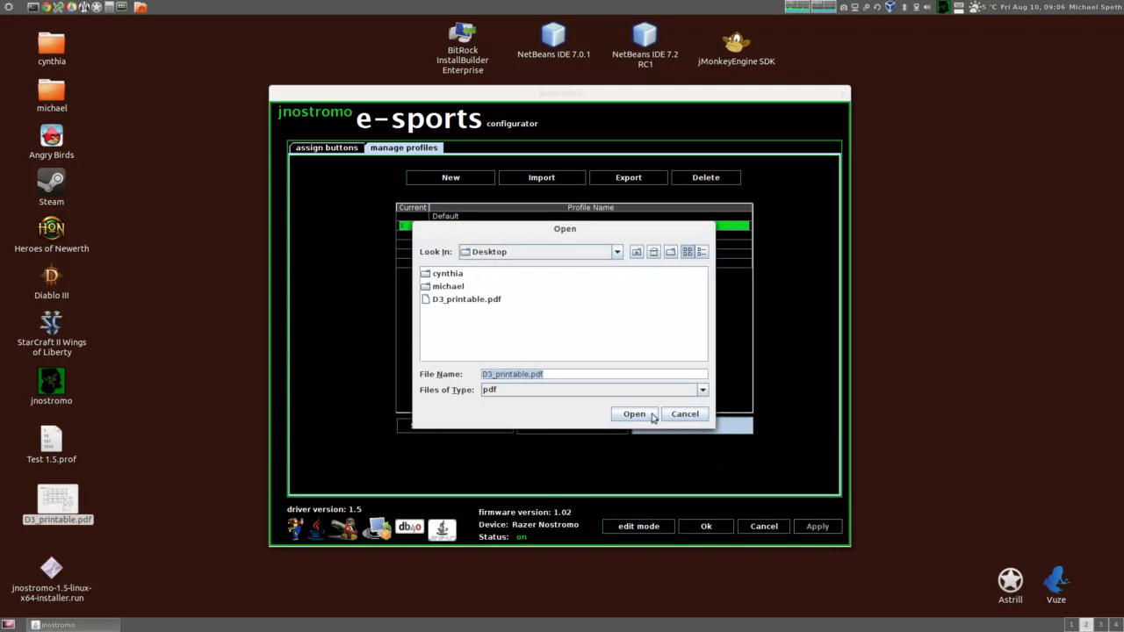
drag(494, 374, 527, 374)
text(graphical)
key(Return)
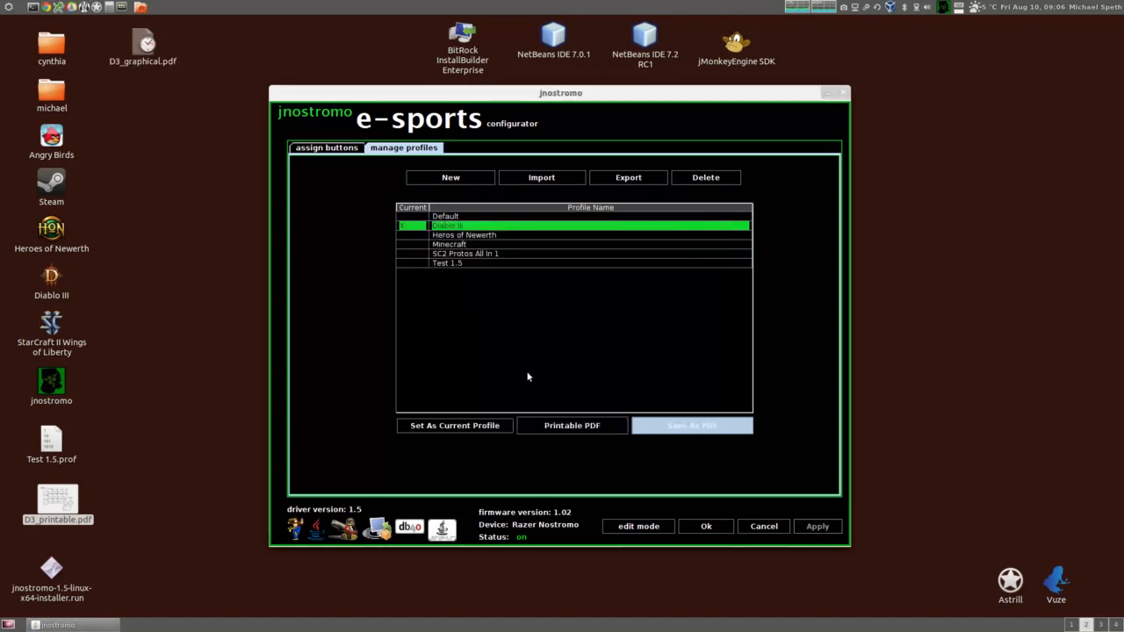
drag(143, 42, 143, 431)
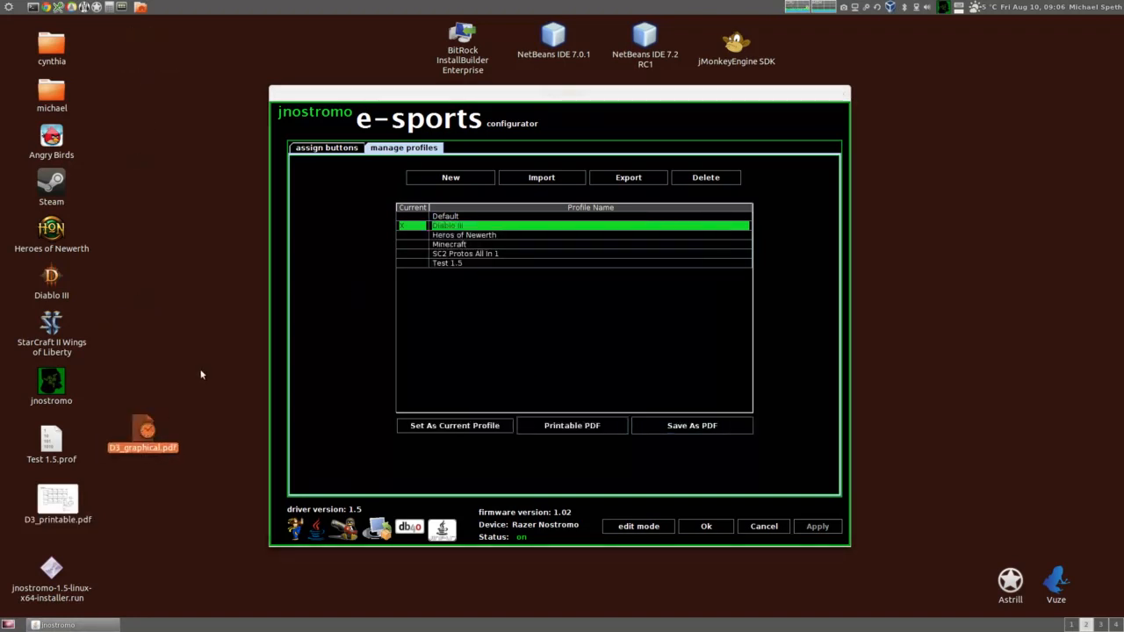
Open D3_graphical.pdf maximized, examine the layouts of keymap 1 and keymap 2, and close the document
double_click(147, 431)
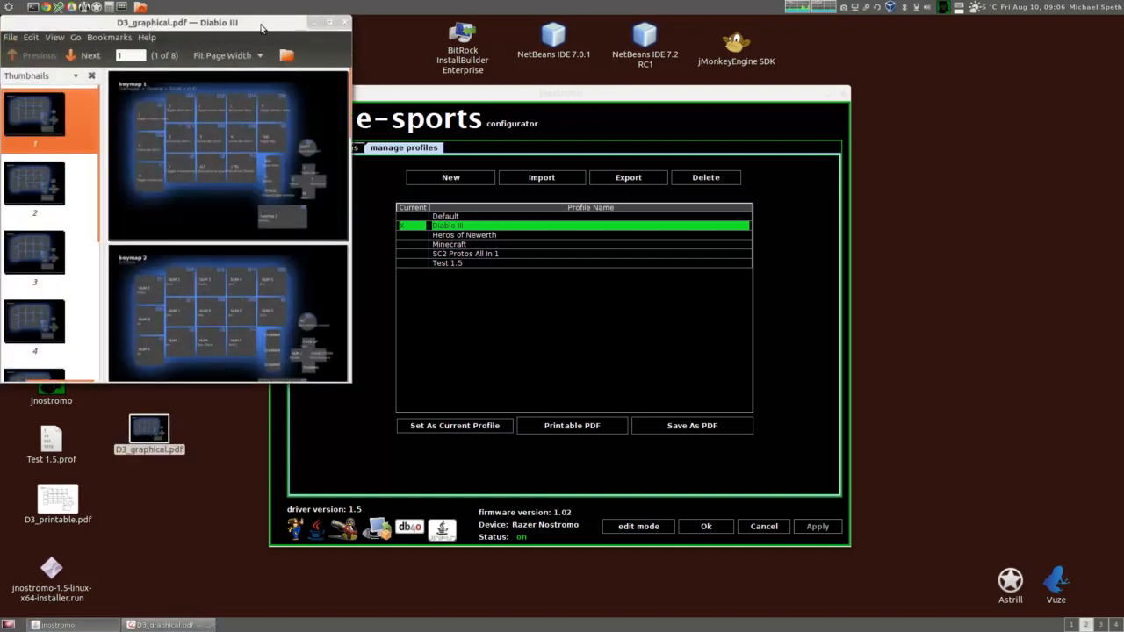
double_click(261, 25)
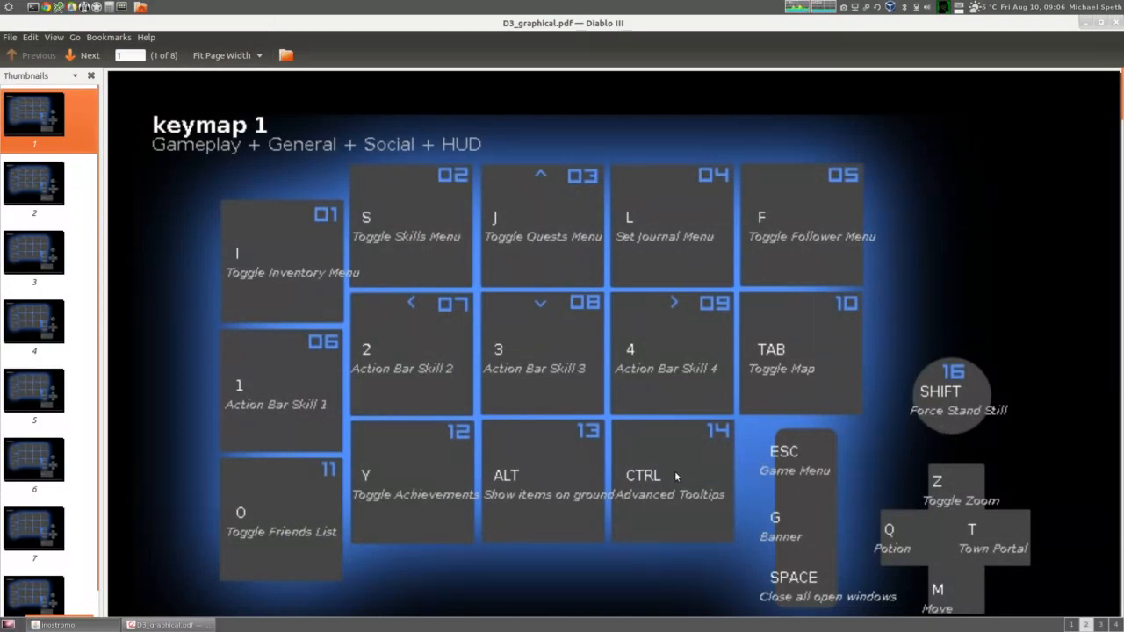
scroll(675, 476, down, 3)
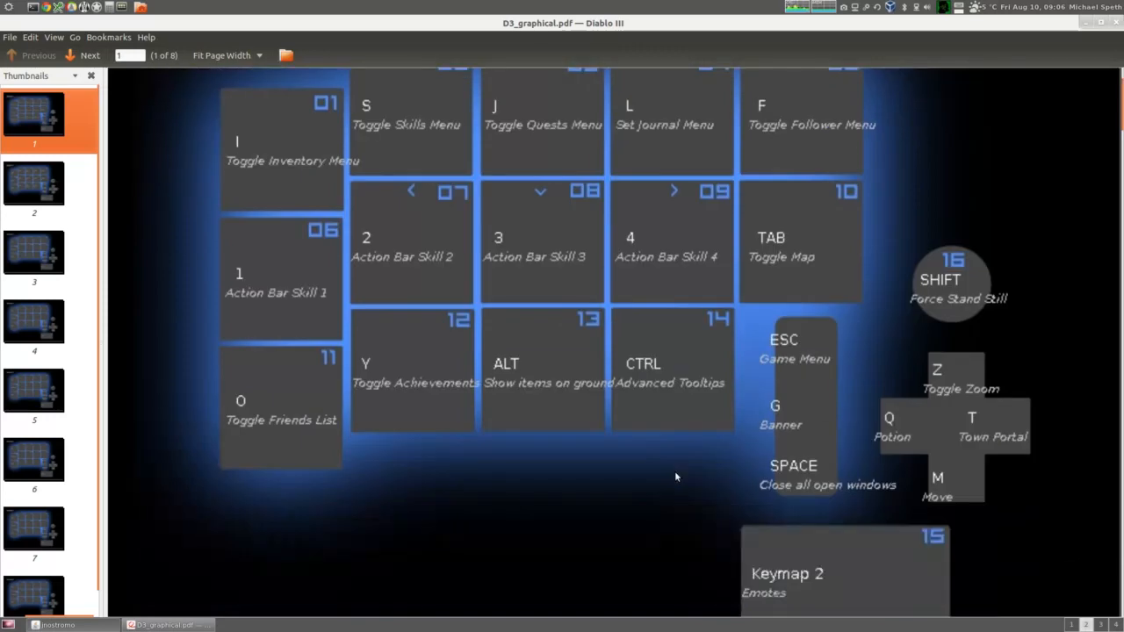
scroll(676, 476, up, 3)
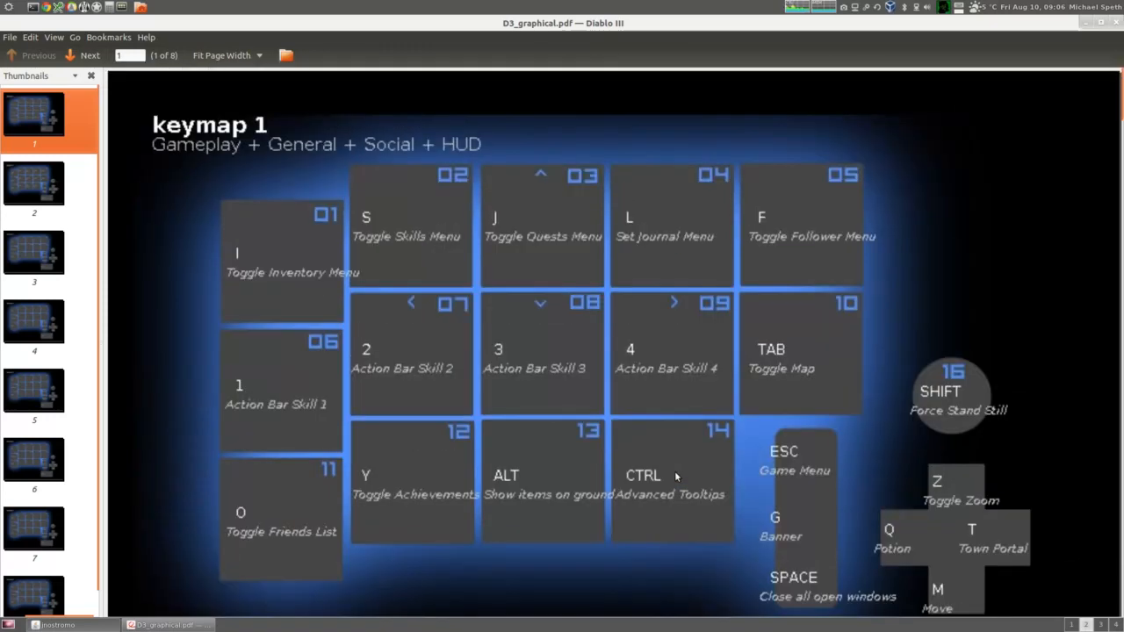
scroll(676, 476, down, 5)
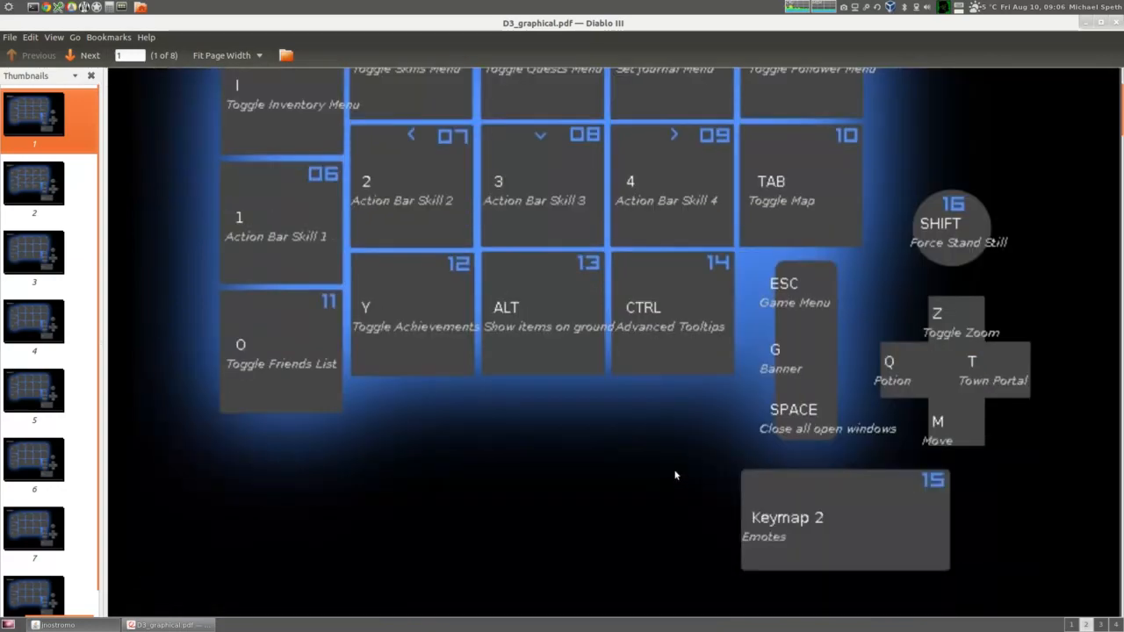
scroll(675, 475, down, 19)
scroll(675, 475, up, 13)
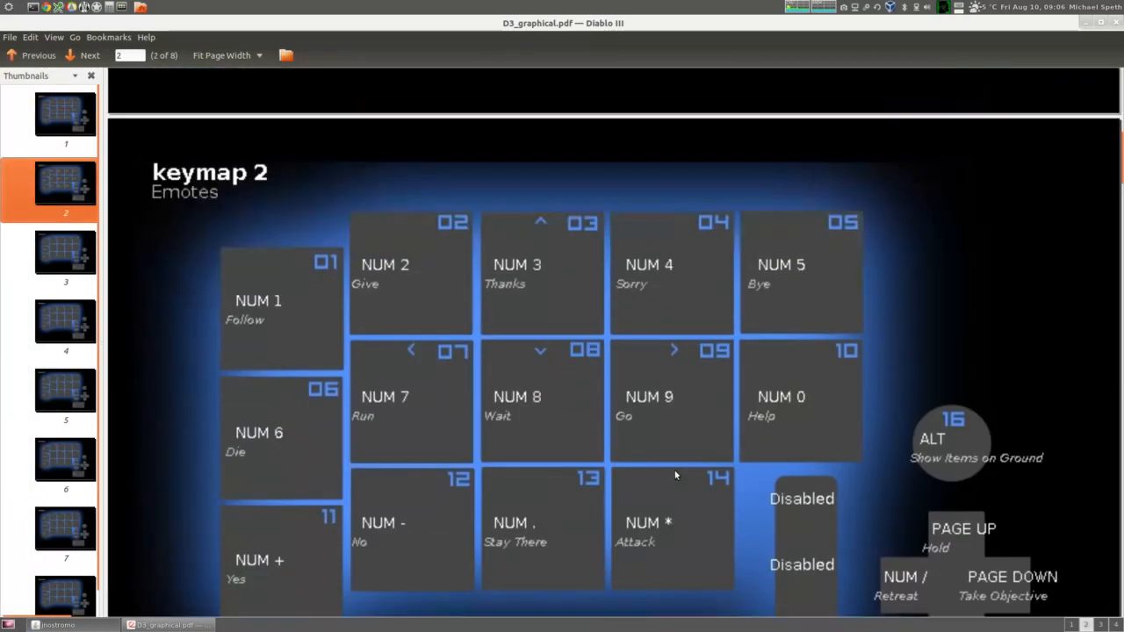
scroll(674, 469, up, 12)
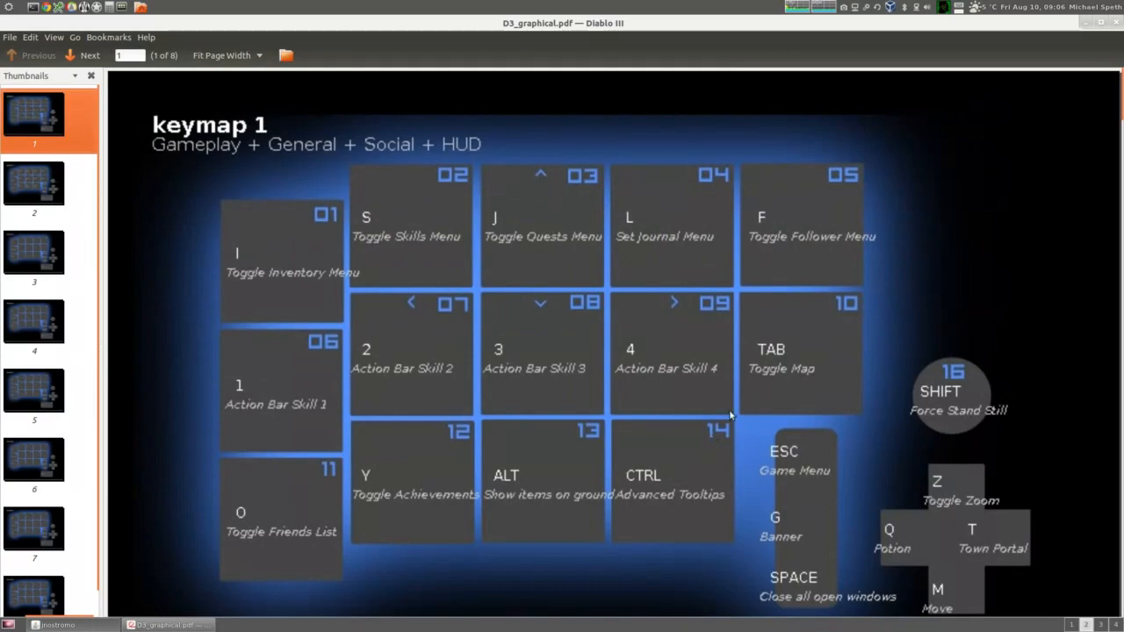
click(1113, 23)
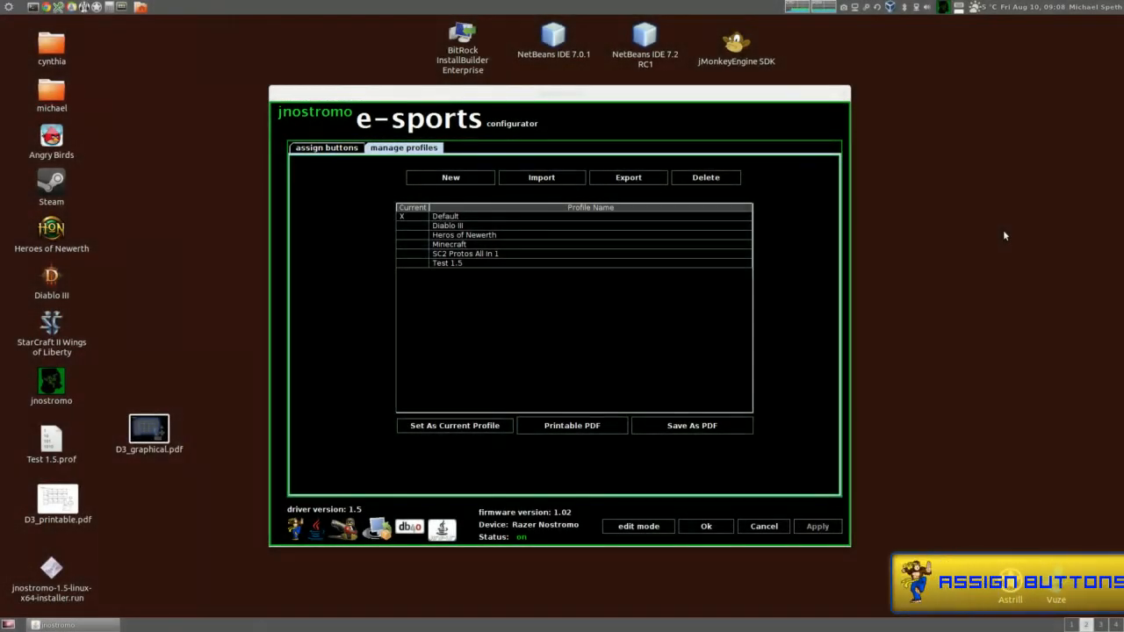
Show the button assignments with Default as the current profile and reset that profile
click(327, 148)
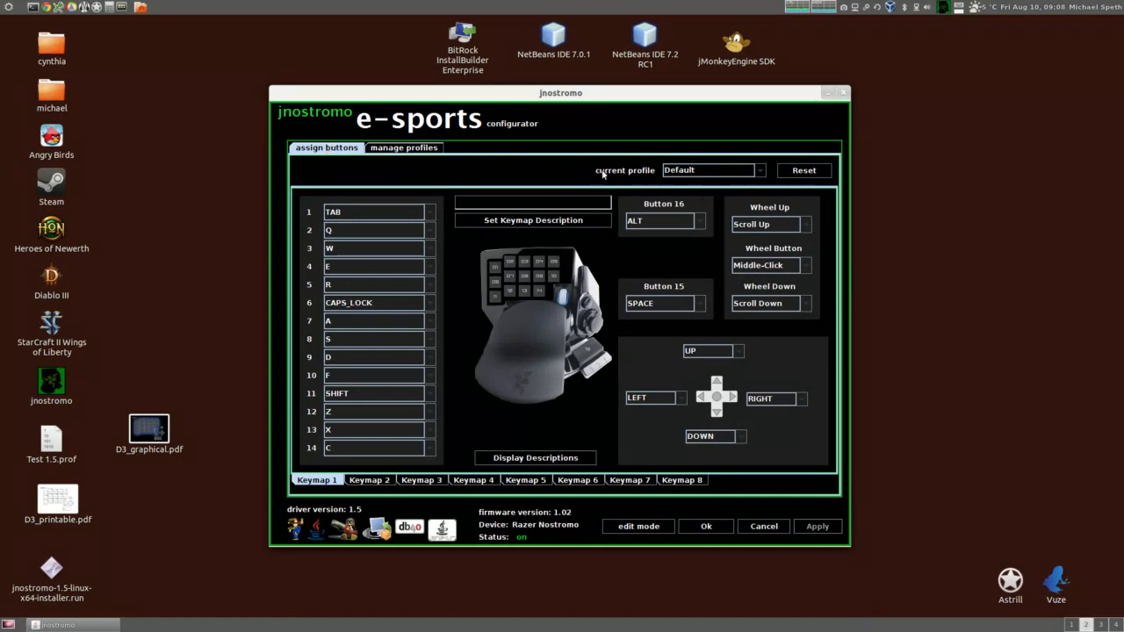
click(760, 171)
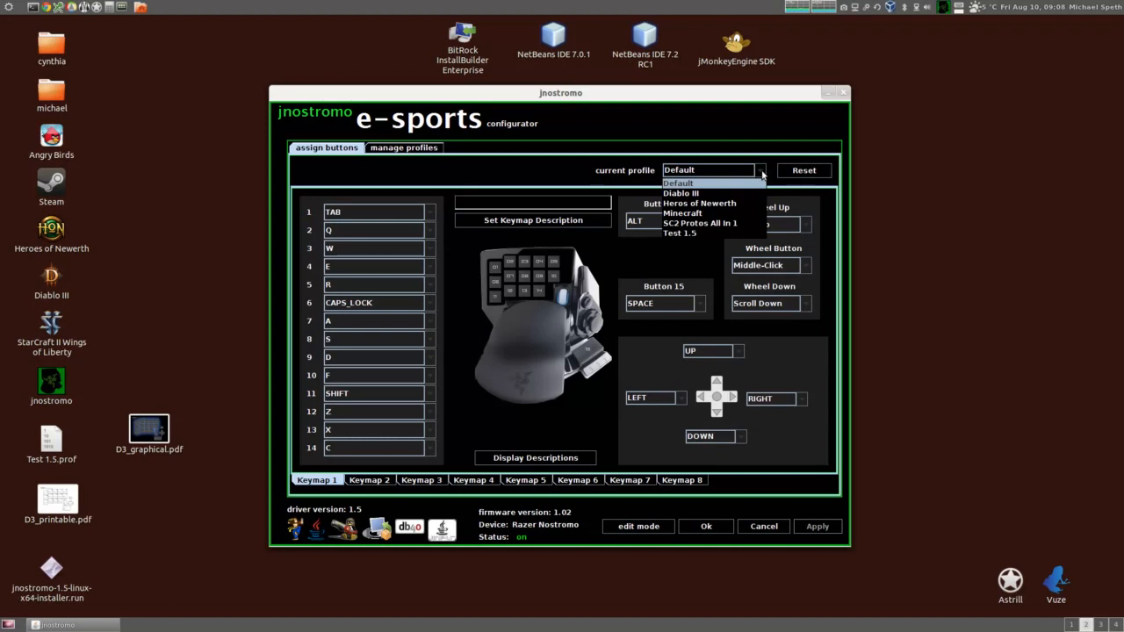
click(717, 184)
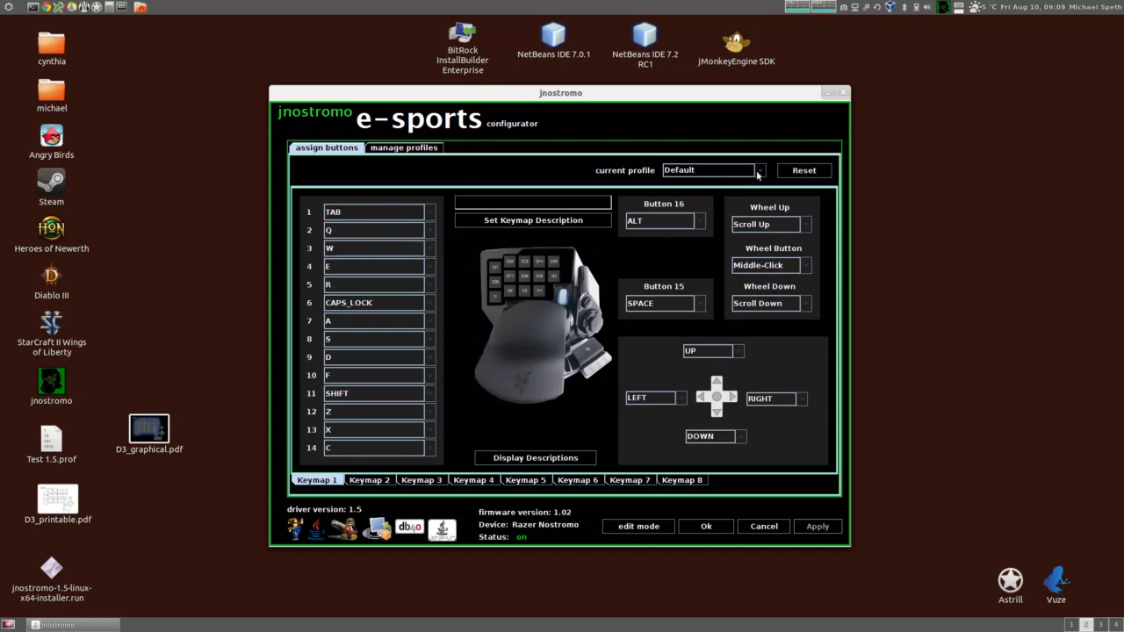
click(799, 172)
Assign the single key A to button 1 in Keymap 1 of the Default profile, and reset the profile
click(430, 212)
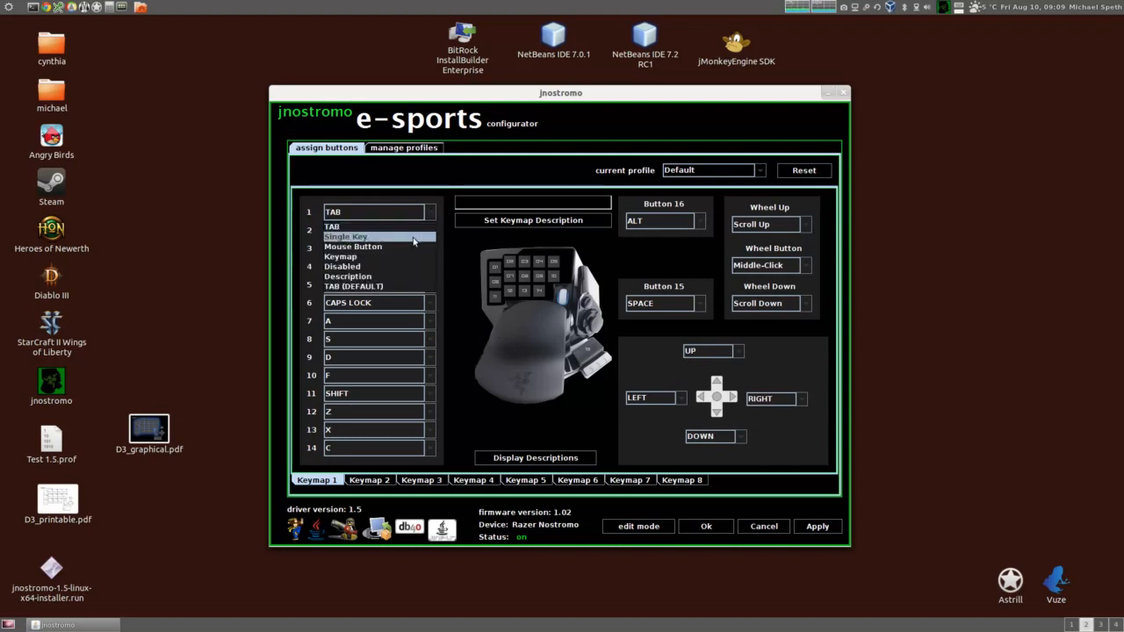
click(415, 239)
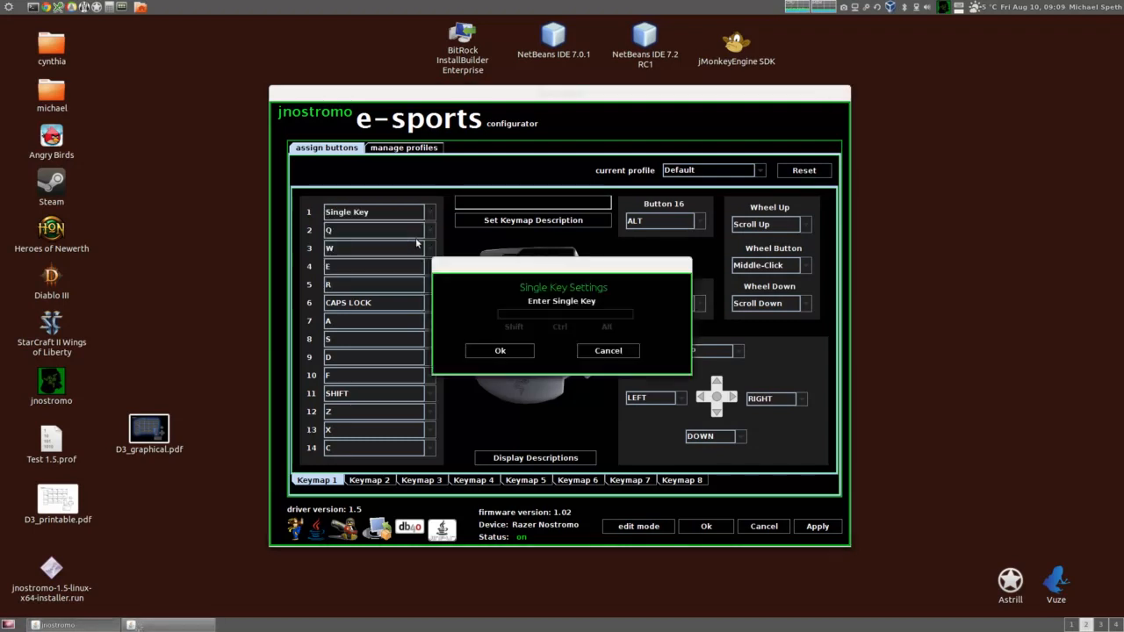
key(a)
click(499, 351)
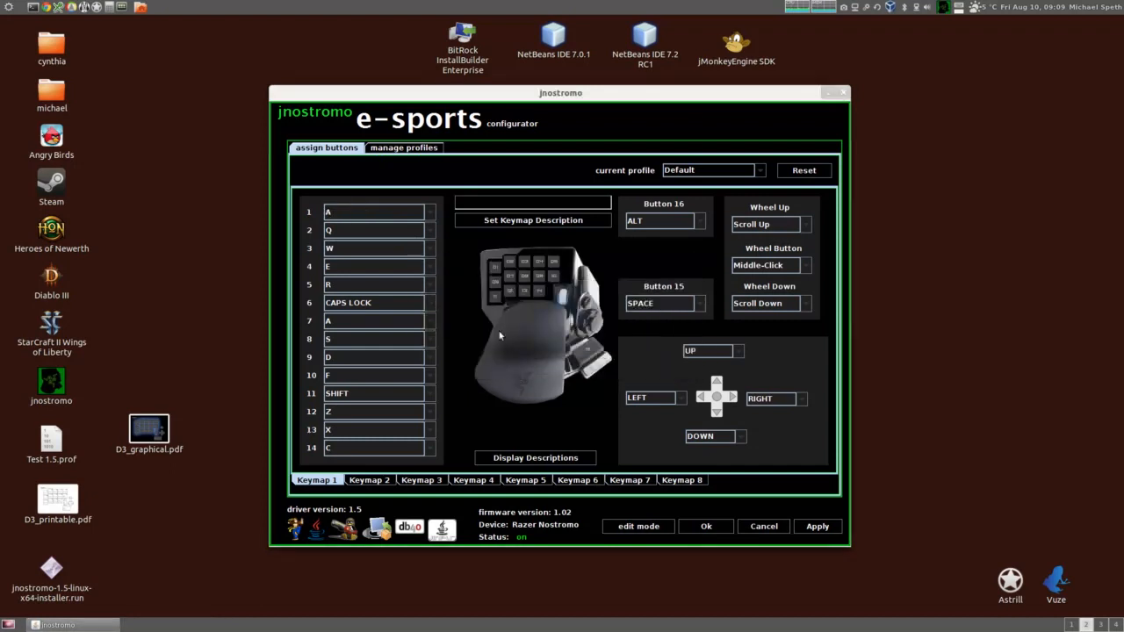
click(796, 172)
Make Test 1.5 the current profile and set the description of Keymap 1 to "Test for demonstration"
click(760, 171)
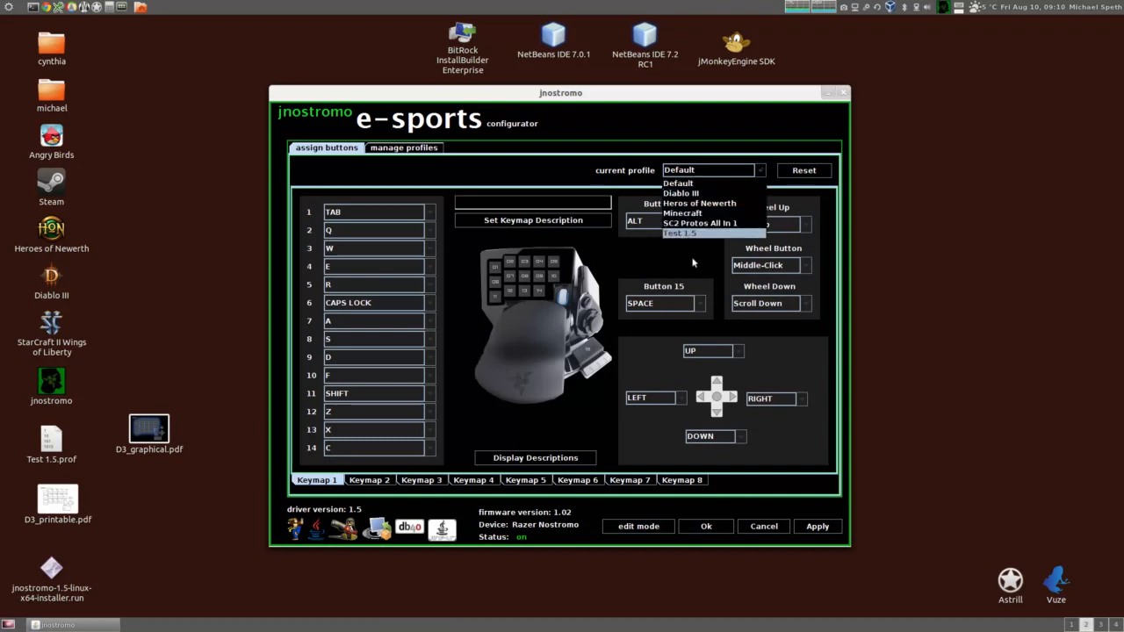
key(Return)
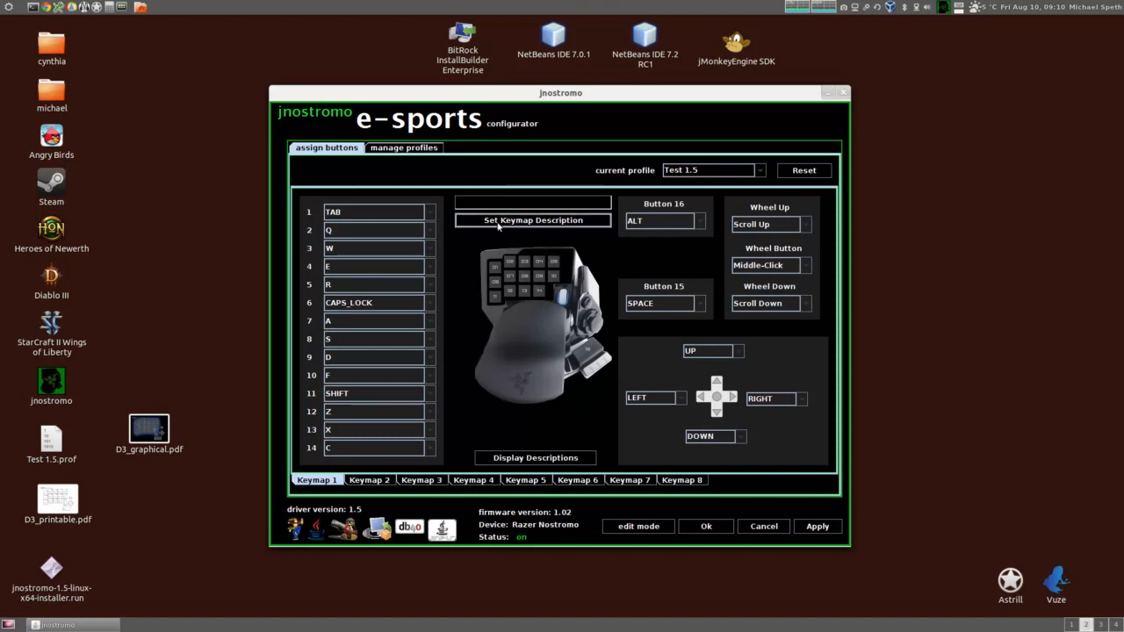
click(548, 225)
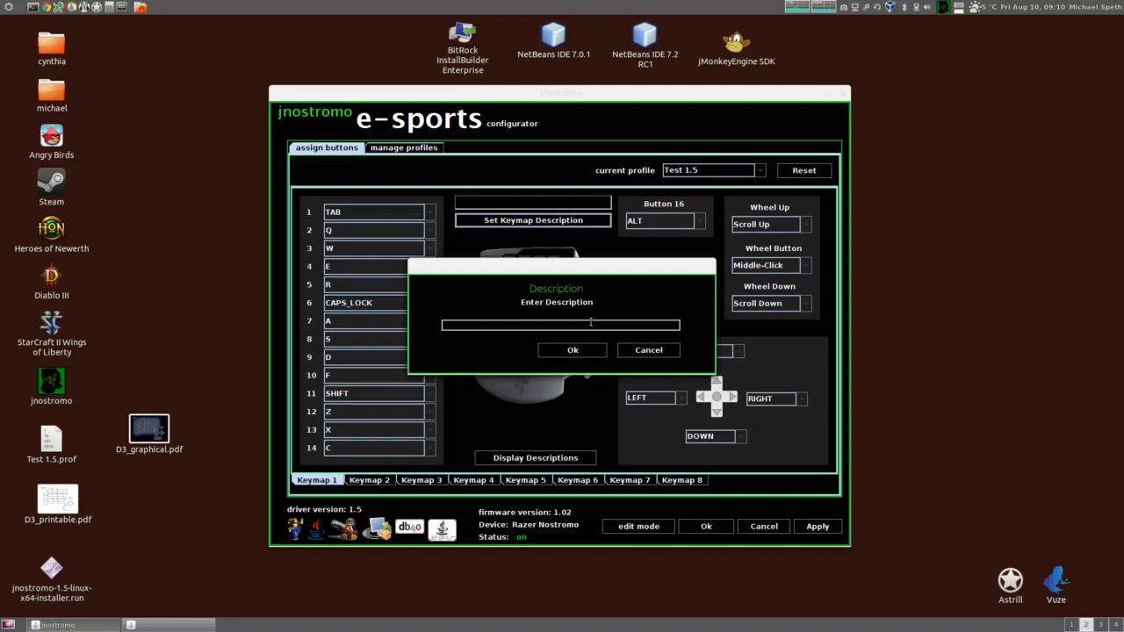
text(Test for demonstration)
click(575, 351)
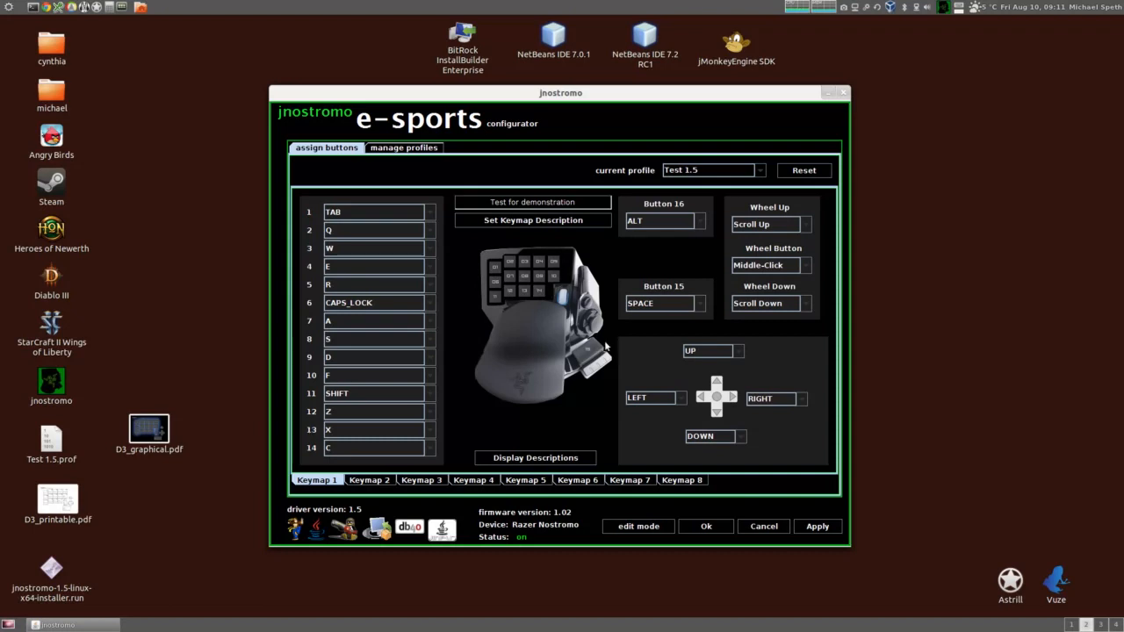
Map button 1 to the single key T in edit mode, starting from the device picture
click(496, 266)
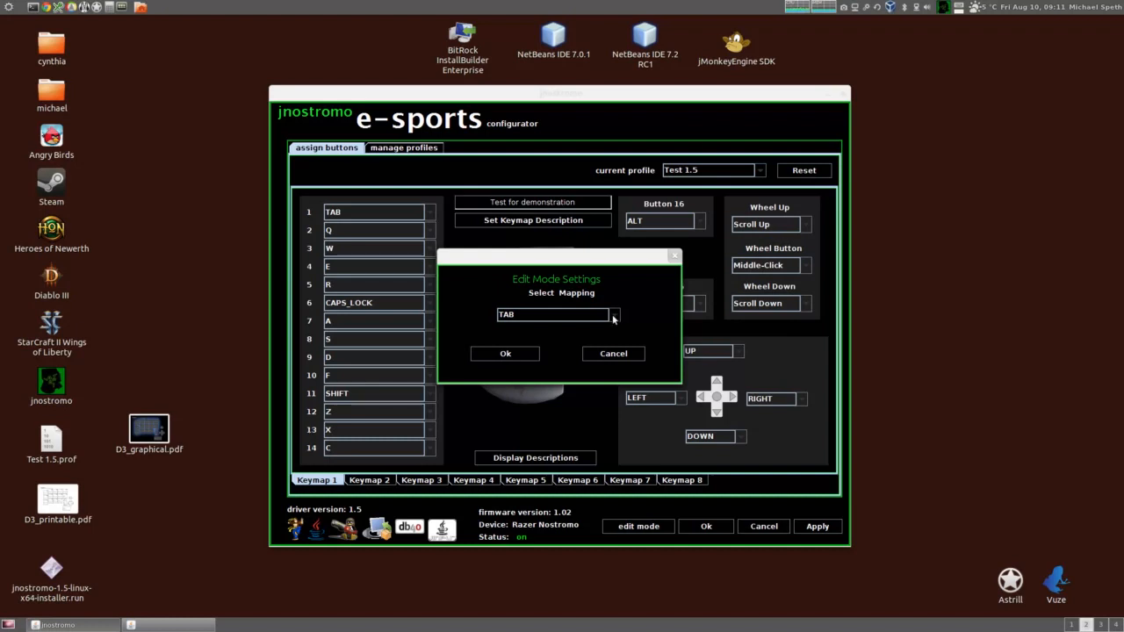
click(613, 316)
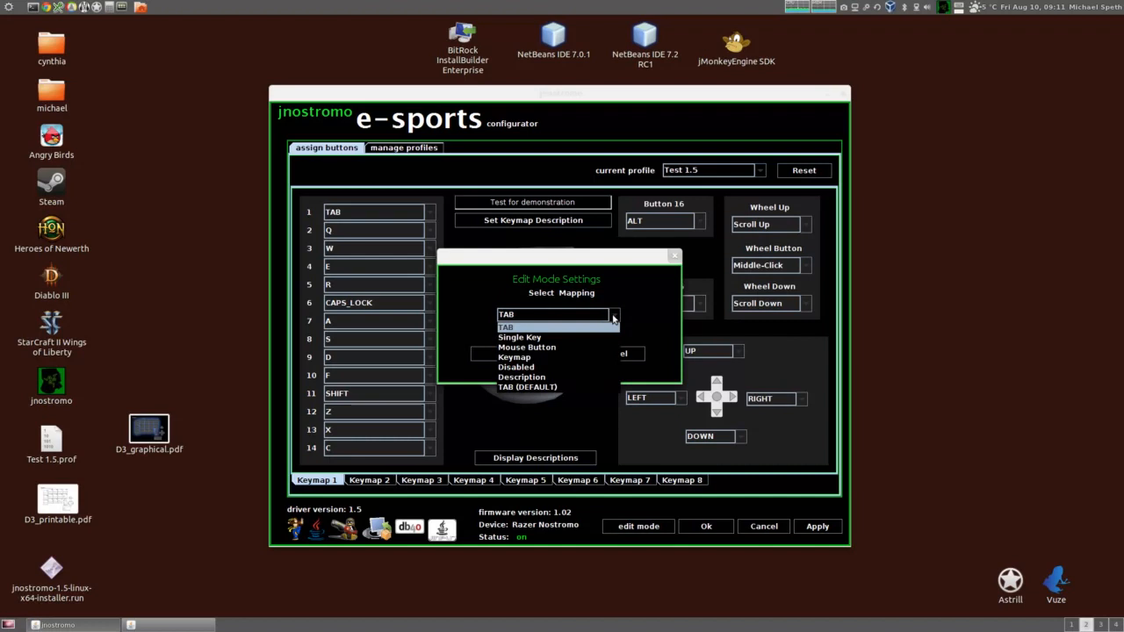
click(546, 339)
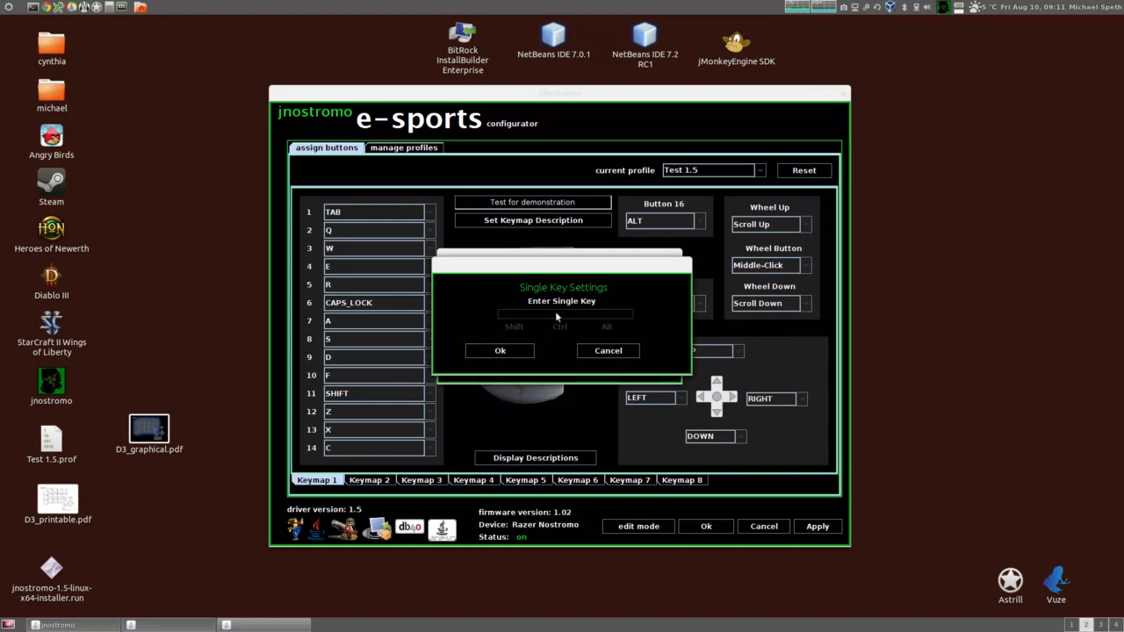
click(502, 351)
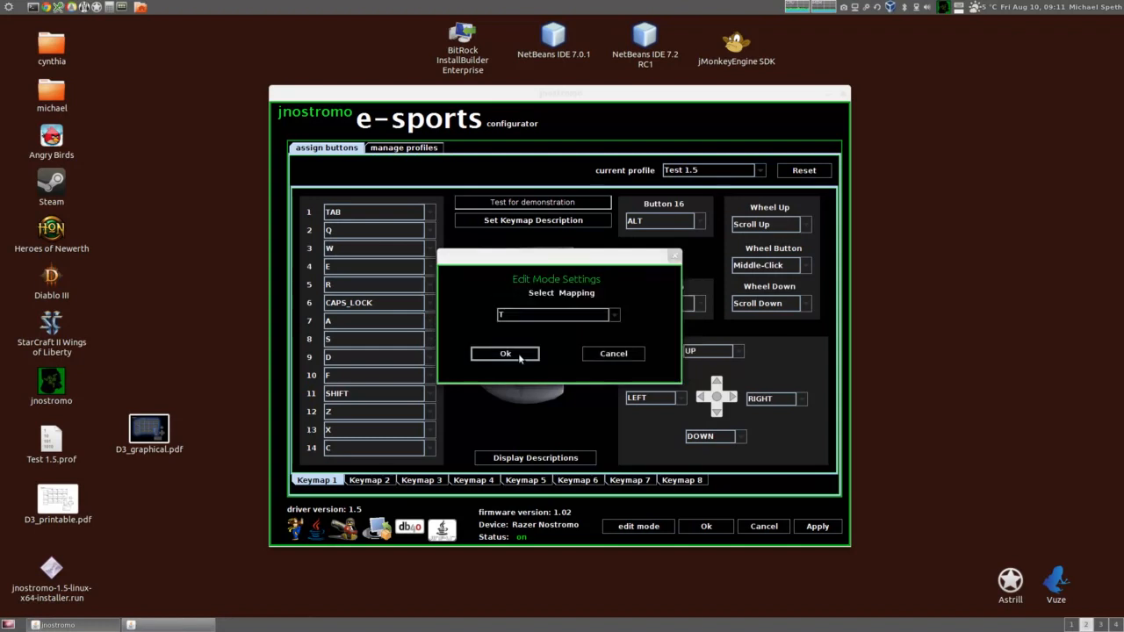
click(520, 355)
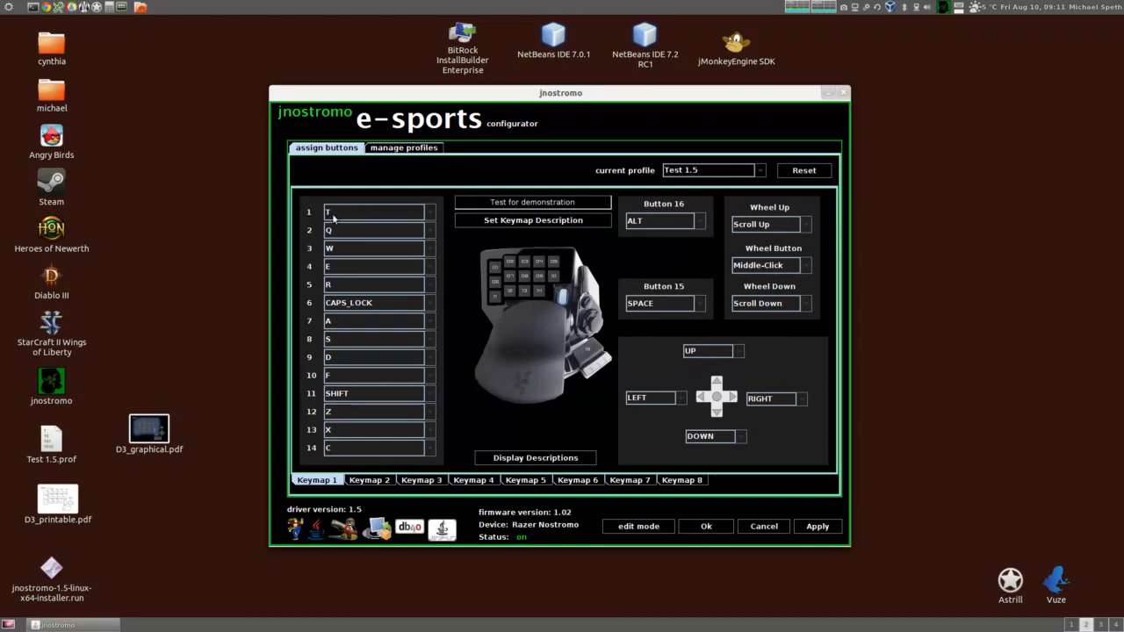
Examine the mouse button options available for mapping button 1, and leave them without choosing one
click(497, 269)
click(496, 268)
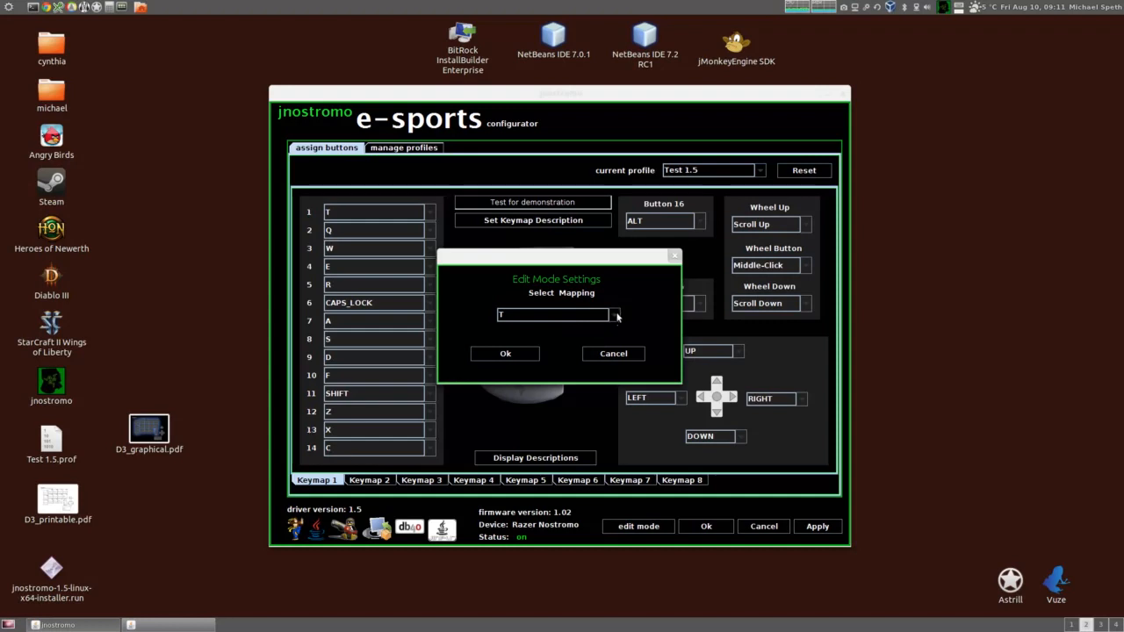
click(615, 315)
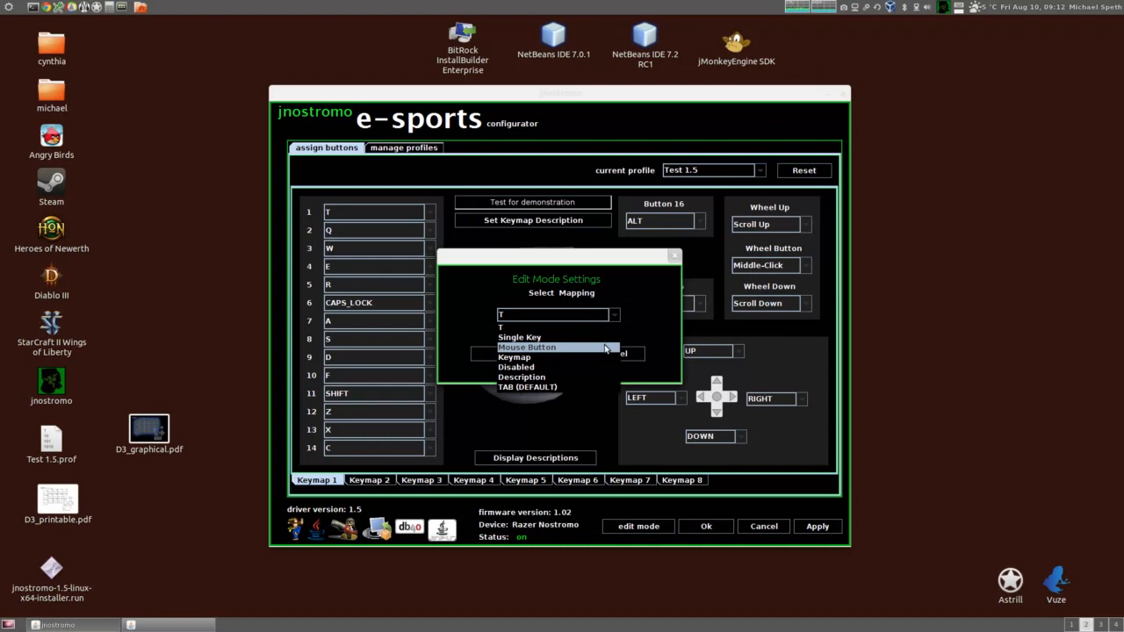
click(606, 348)
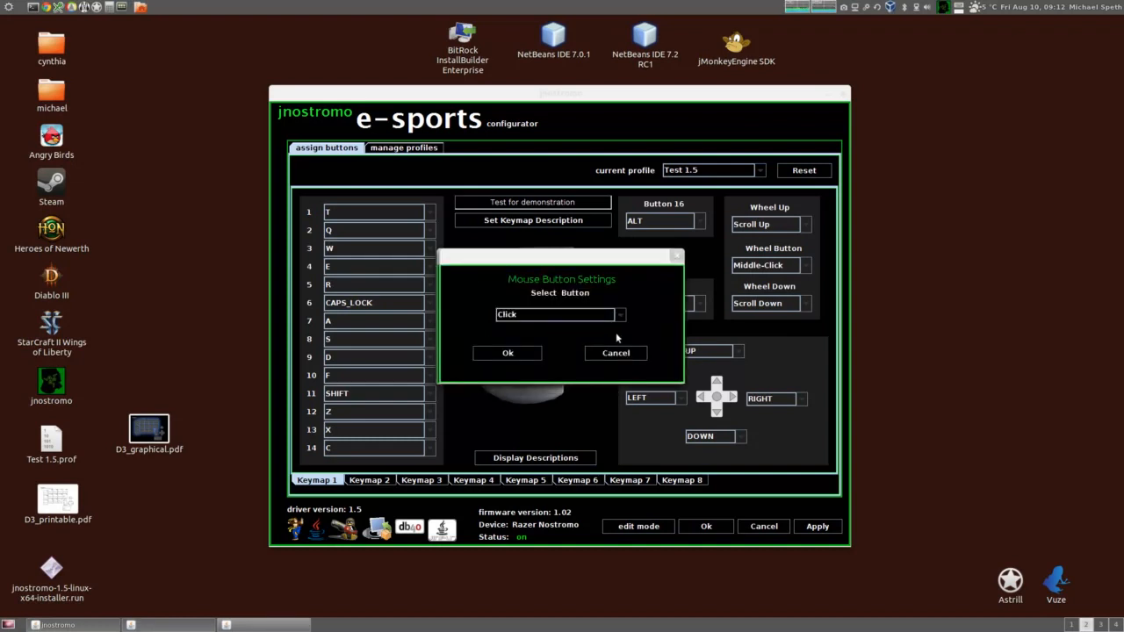
click(620, 315)
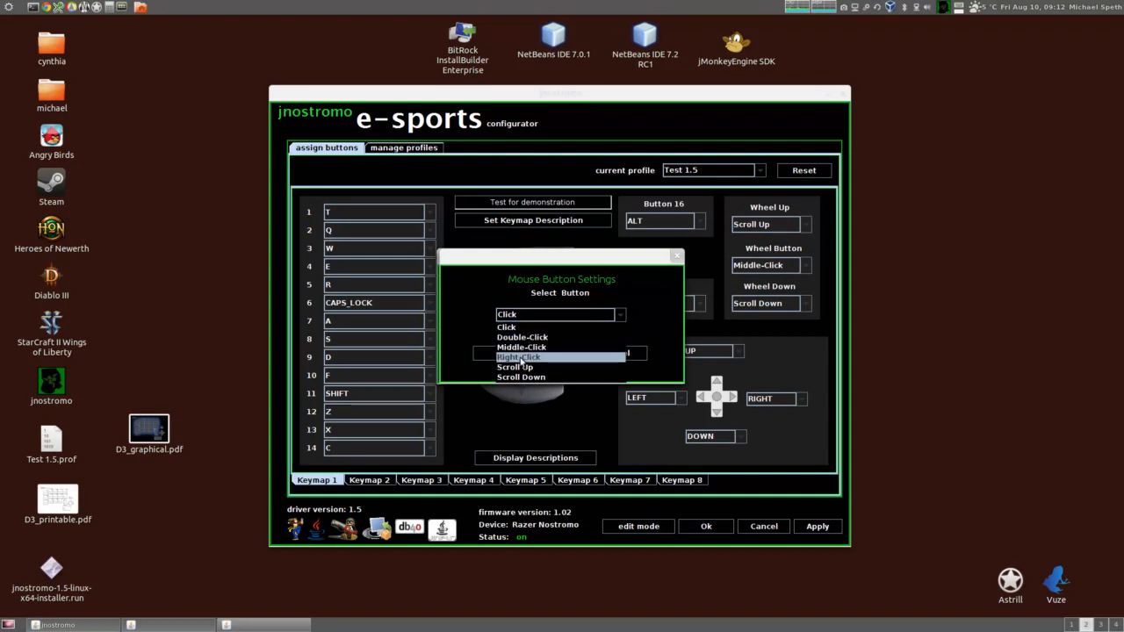
click(659, 304)
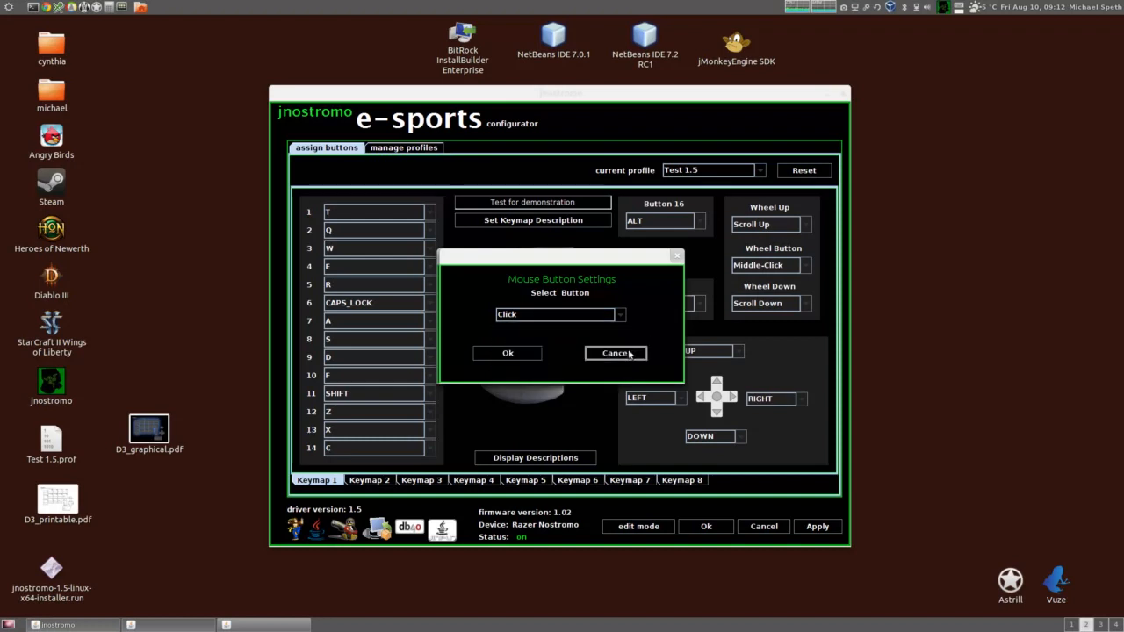
click(630, 352)
Map button 1 of Keymap 1 to switch to Keymap 2, and view Keymap 2 before returning to Keymap 1
click(613, 316)
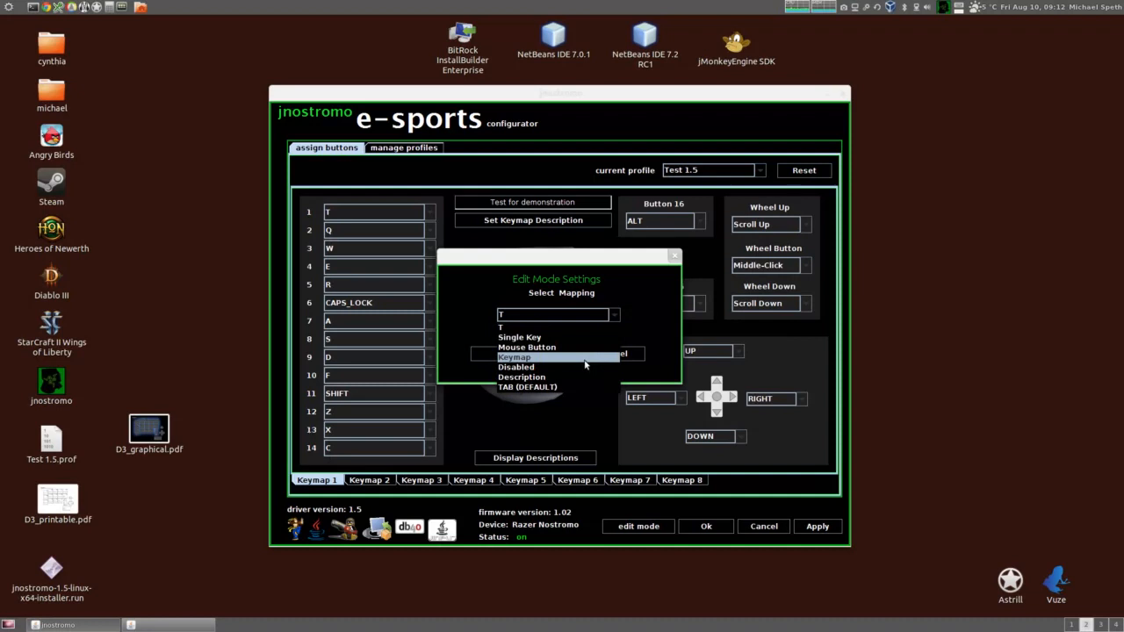
click(556, 358)
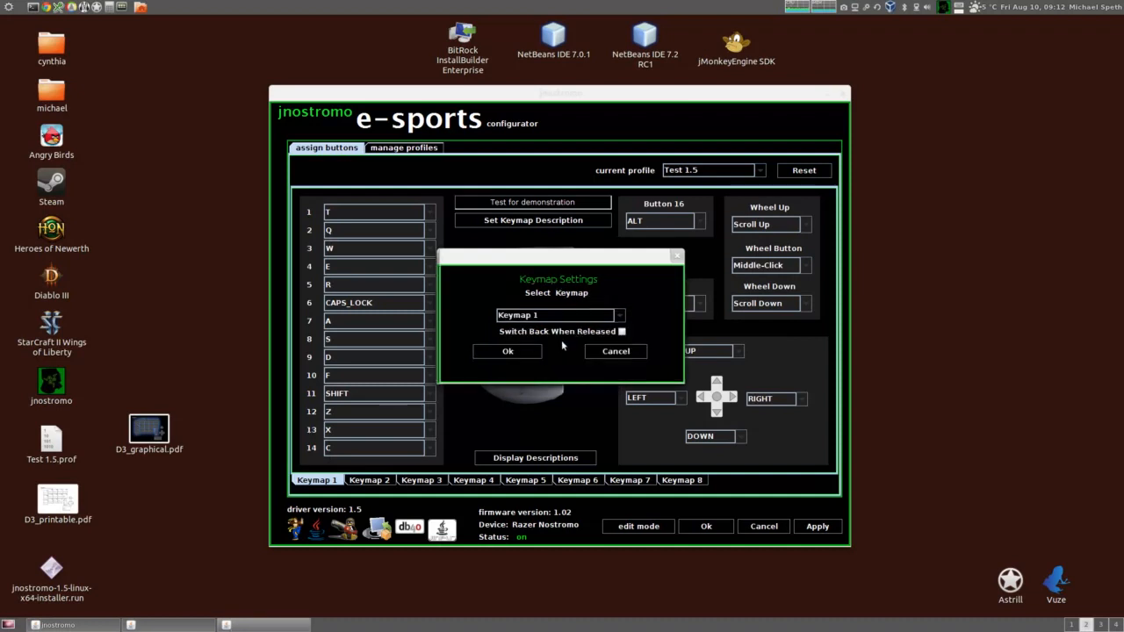
click(620, 317)
click(615, 335)
click(512, 353)
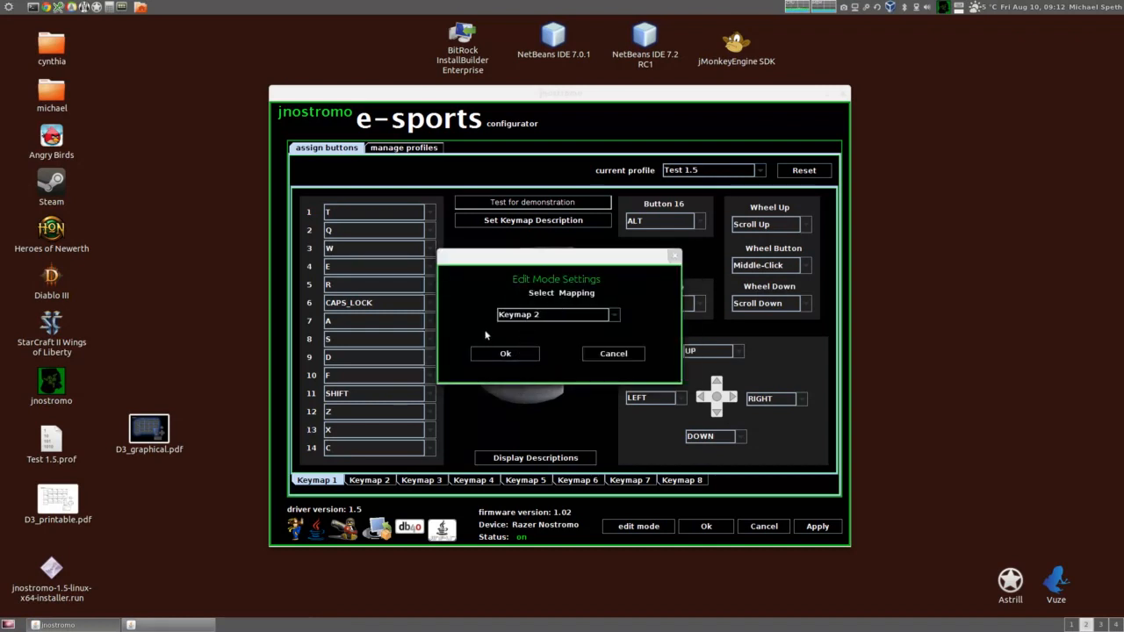
click(504, 354)
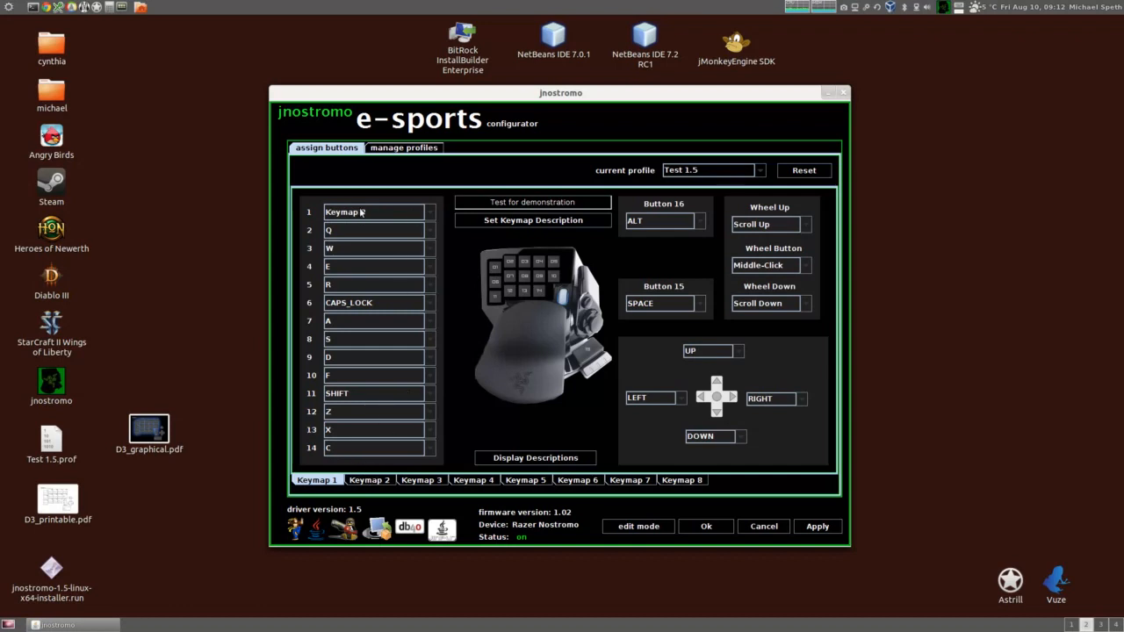
click(390, 480)
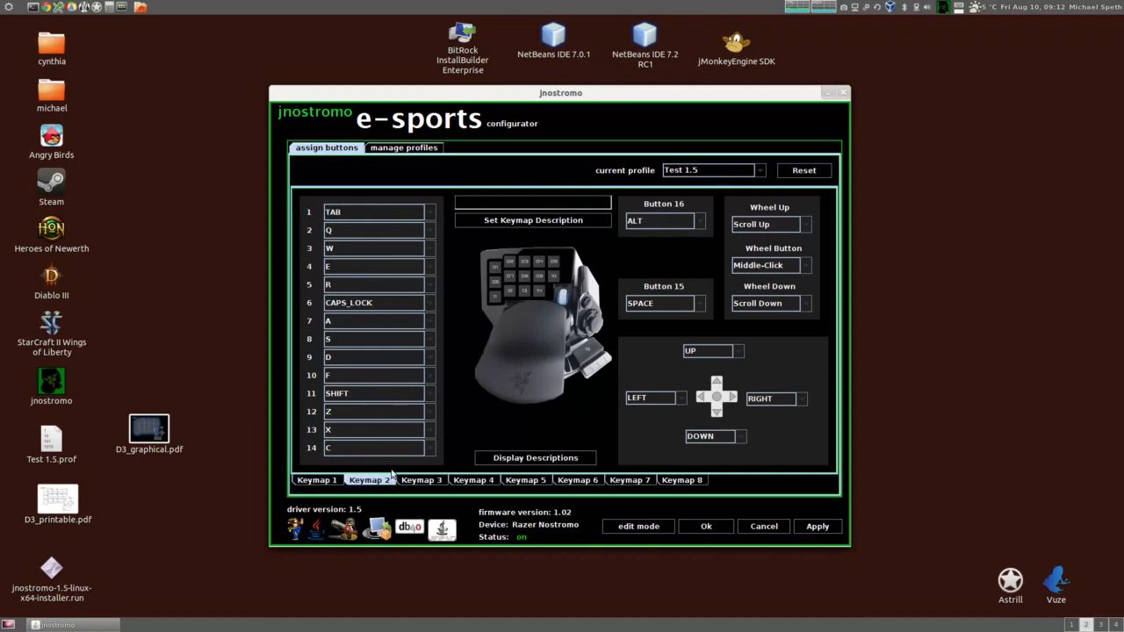
click(336, 483)
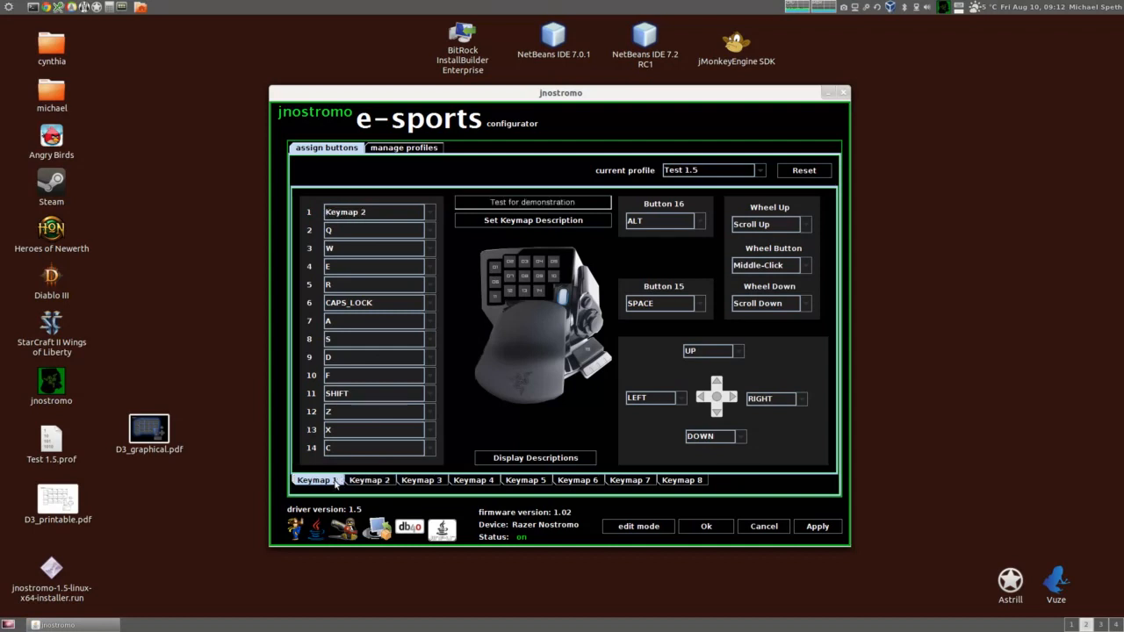
Set the mapping of button 1 in Keymap 1 to Disabled
click(495, 270)
click(614, 314)
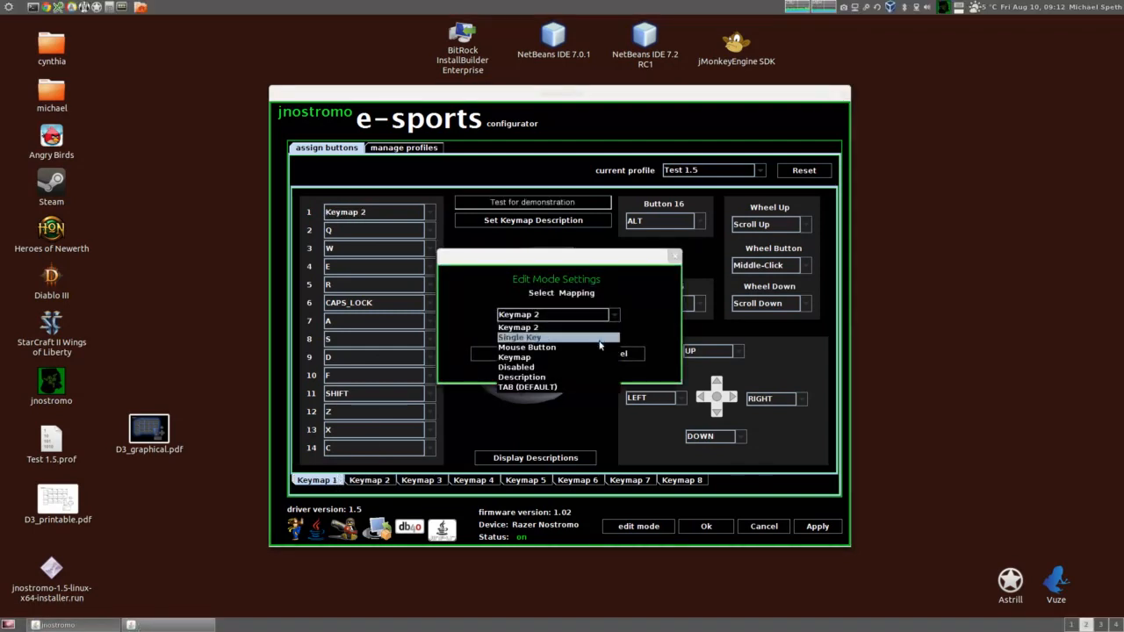
click(588, 374)
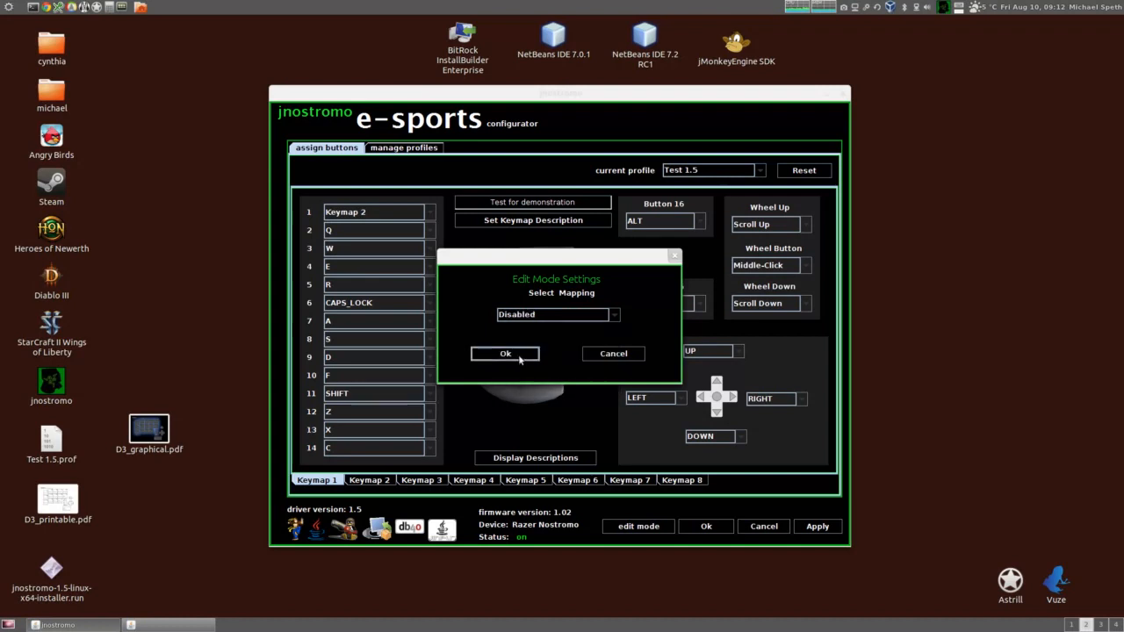
click(520, 354)
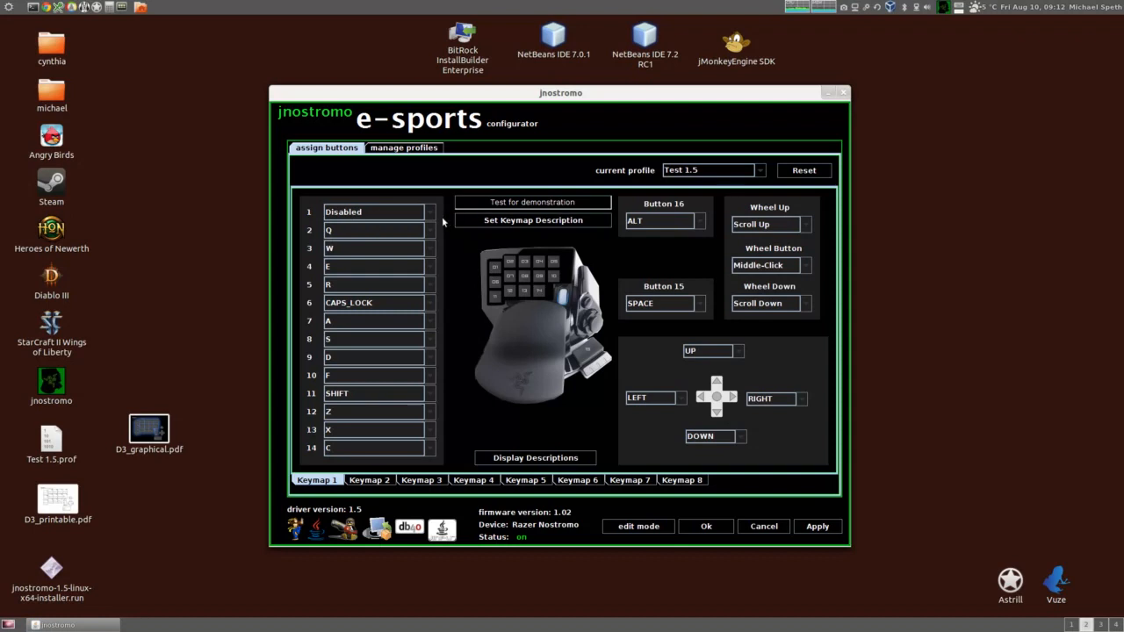
Replace the description of button 1 with text beginning "This button is not", and confirm the mapping settings
click(497, 269)
click(616, 313)
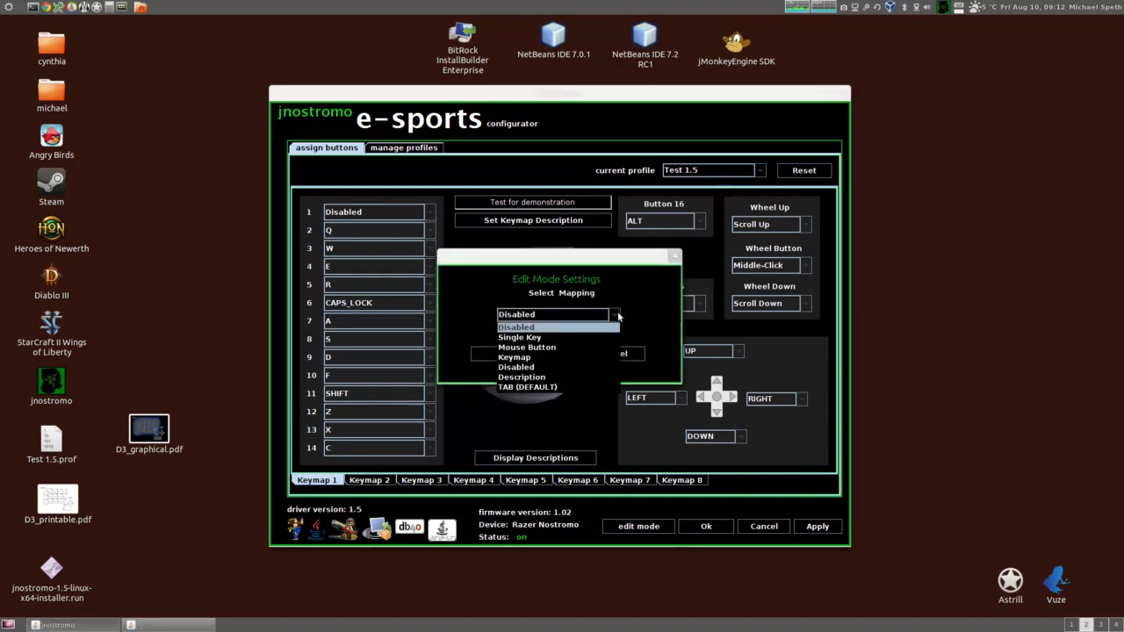
click(562, 377)
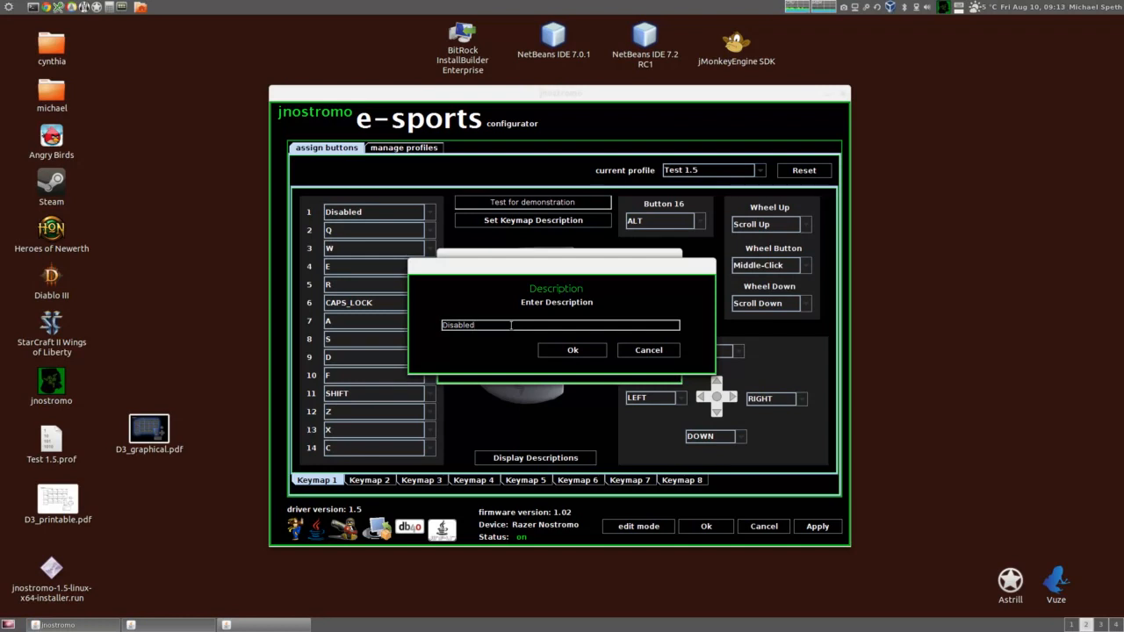
double_click(462, 325)
key(BackSpace)
text(This button is not us)
click(569, 349)
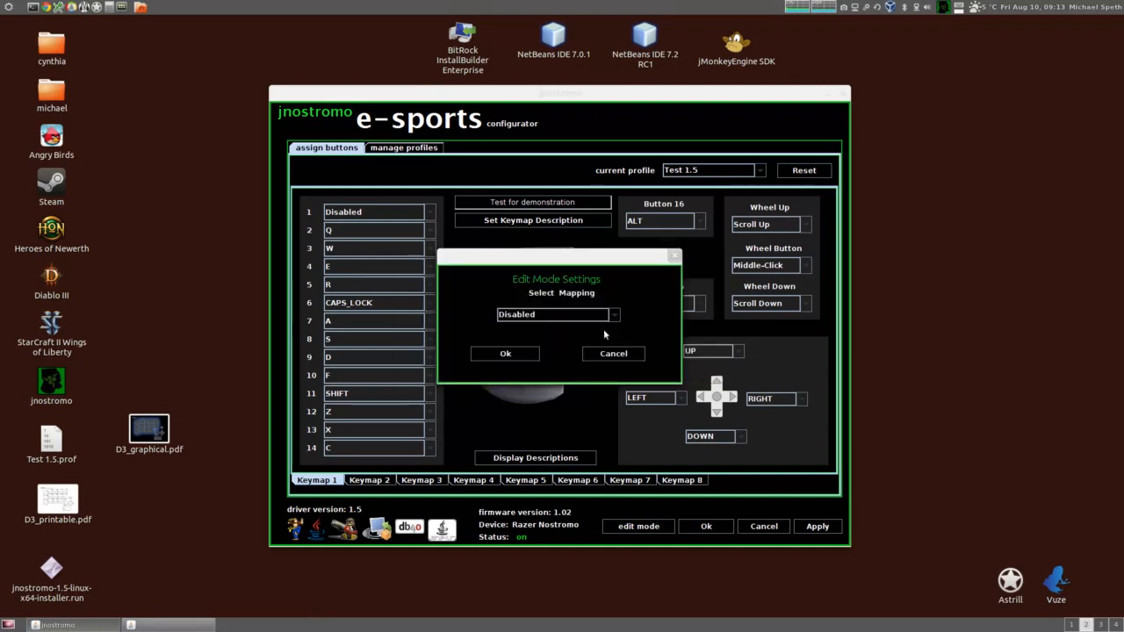
click(502, 354)
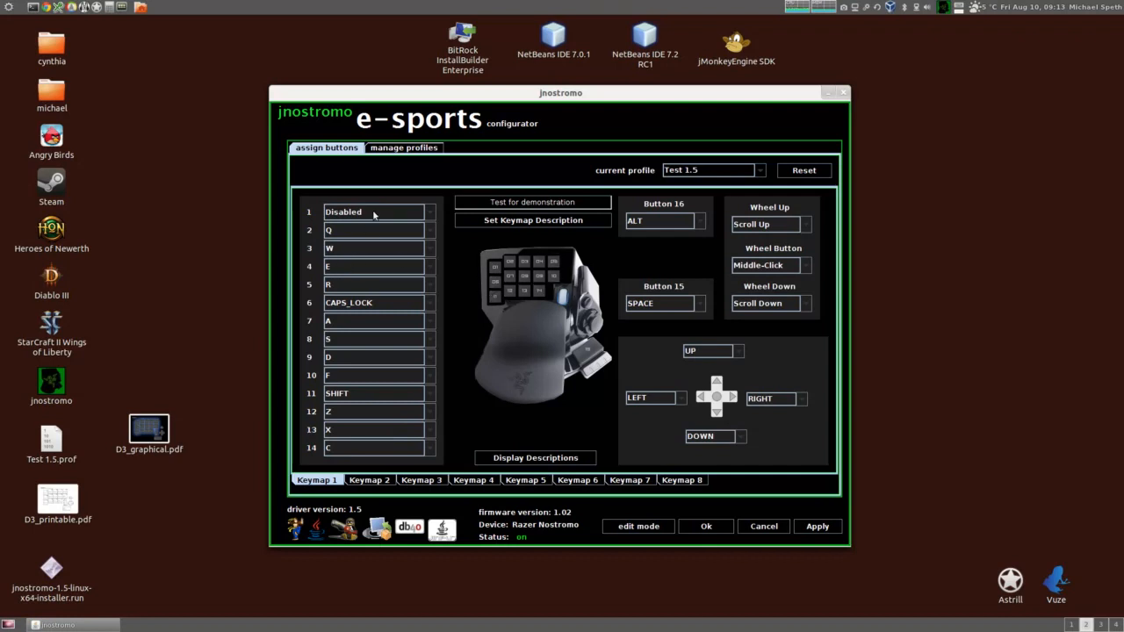
Restore button 1 in Keymap 1 to its TAB (DEFAULT) mapping
click(428, 213)
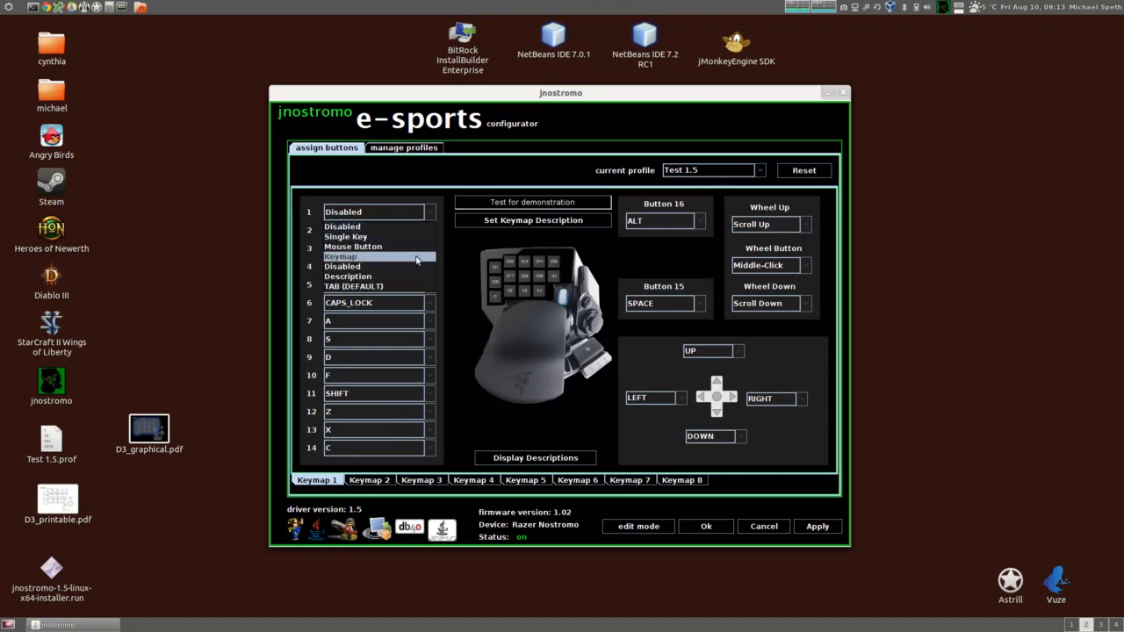
click(413, 226)
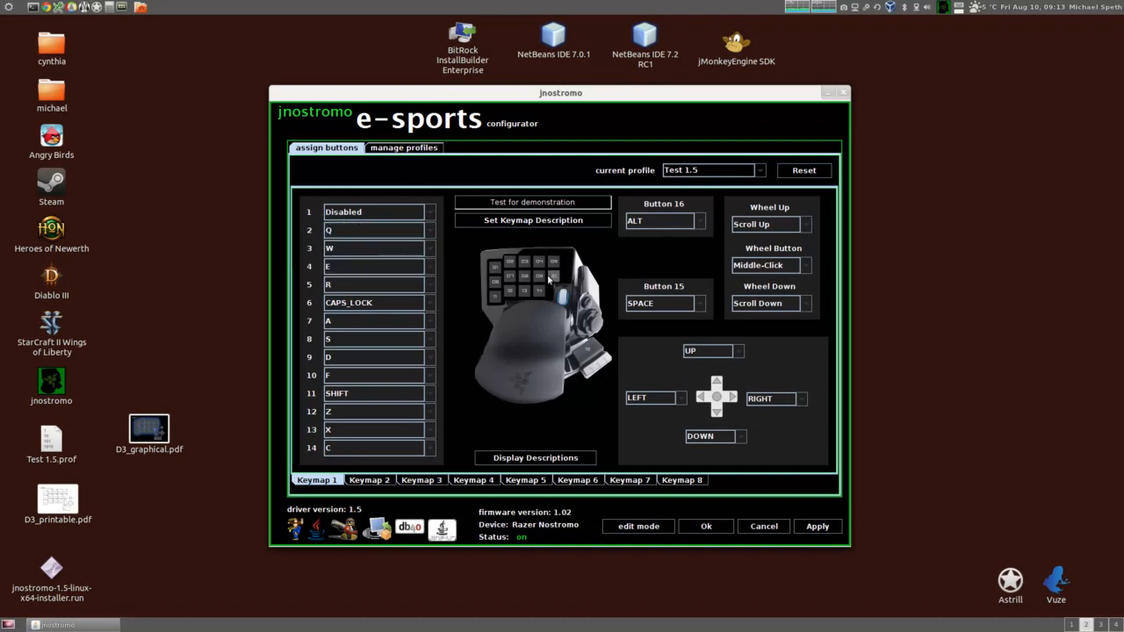
click(421, 219)
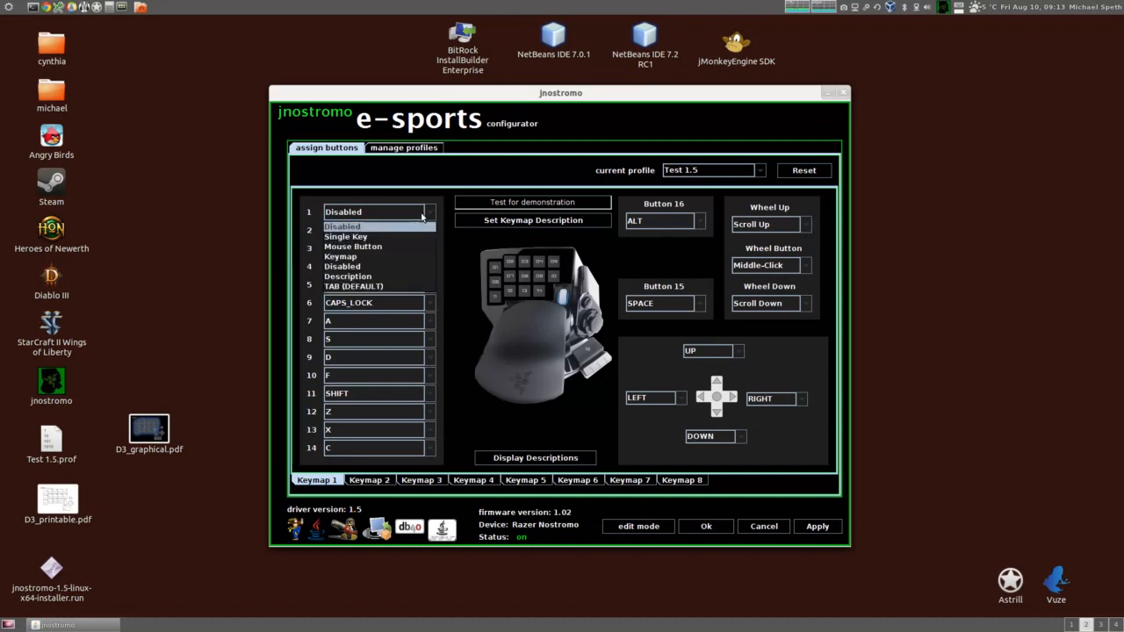
click(368, 289)
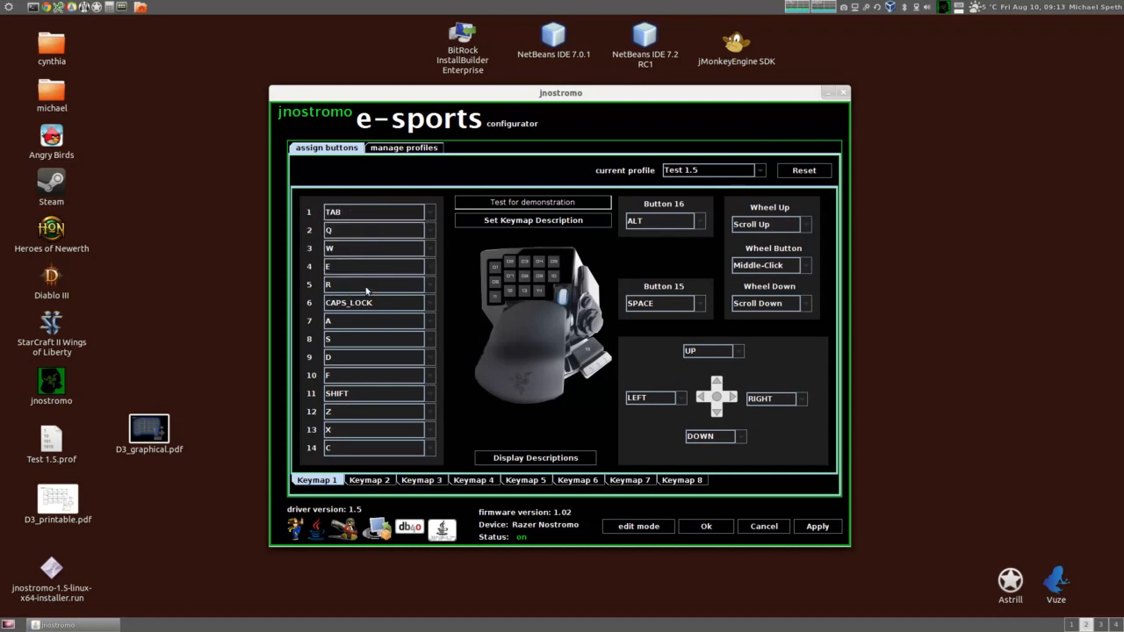
Review the mapping choices of button 1, and open and cancel the mapping settings of a thumb control on the device picture
click(430, 212)
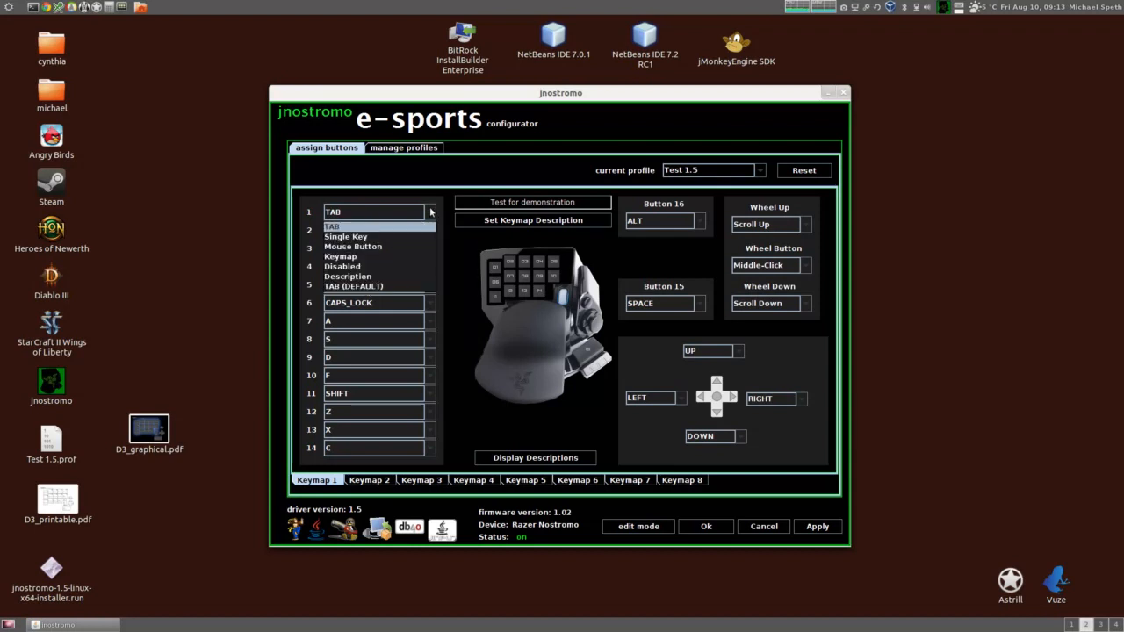
click(393, 301)
click(446, 294)
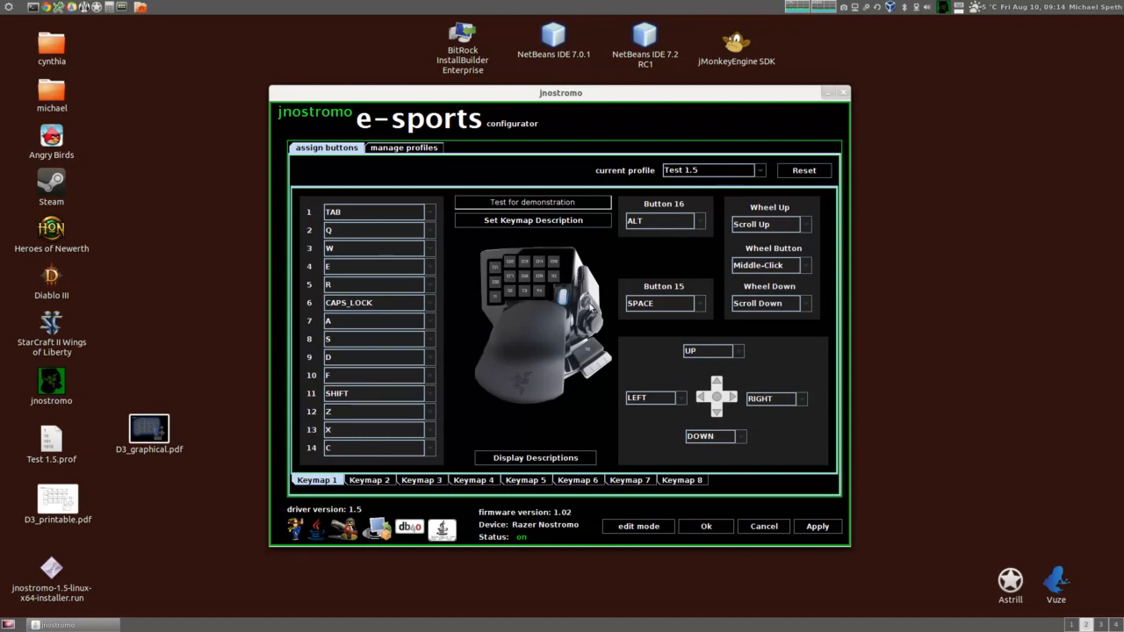
click(588, 301)
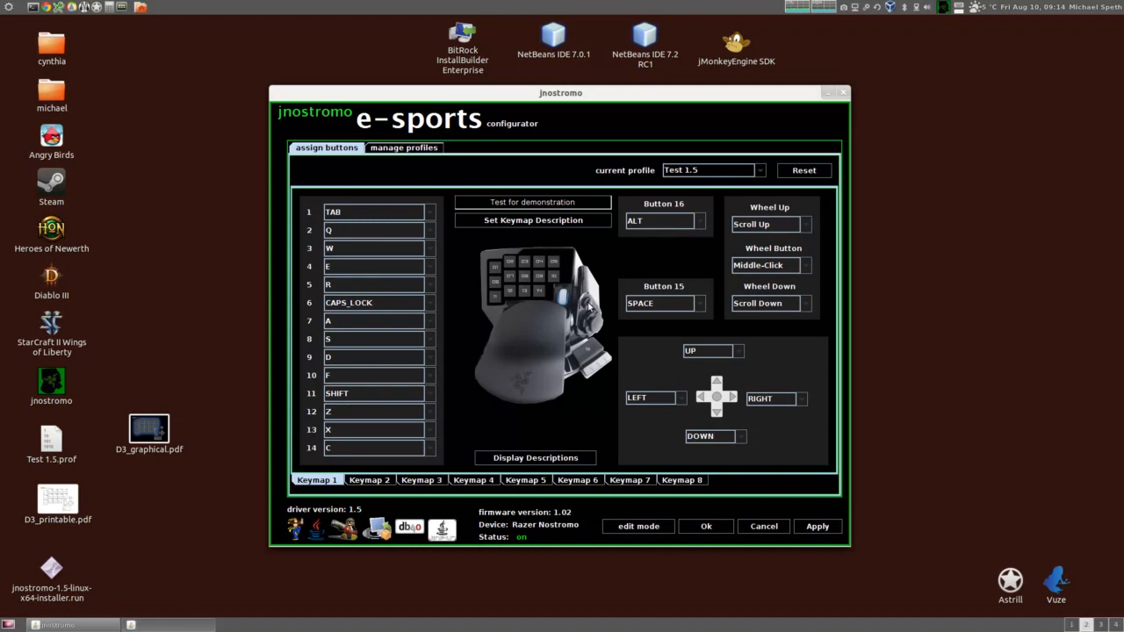
click(613, 354)
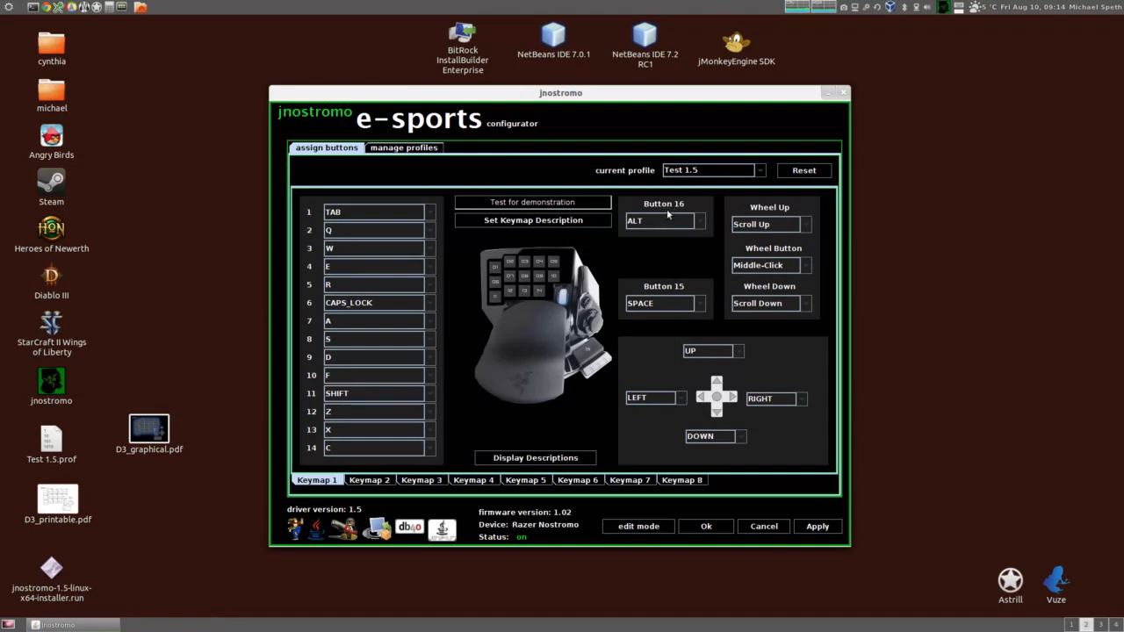
Open and cancel the mapping settings of button 15 from the device picture, and review the mapping choices of the thumb pad's UP direction
click(590, 353)
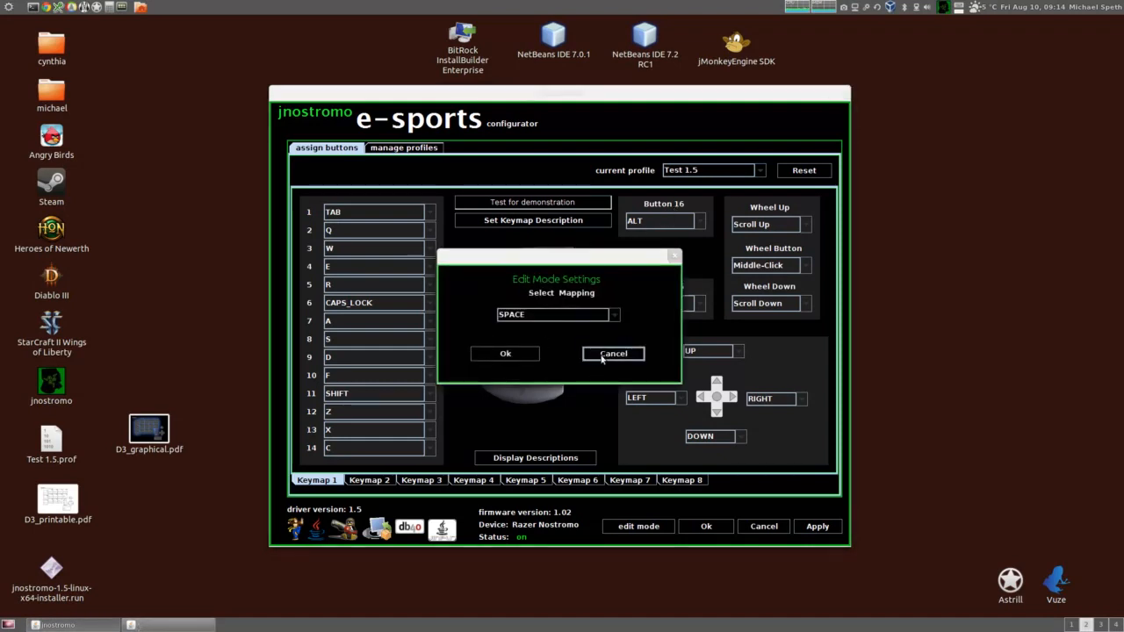
click(613, 354)
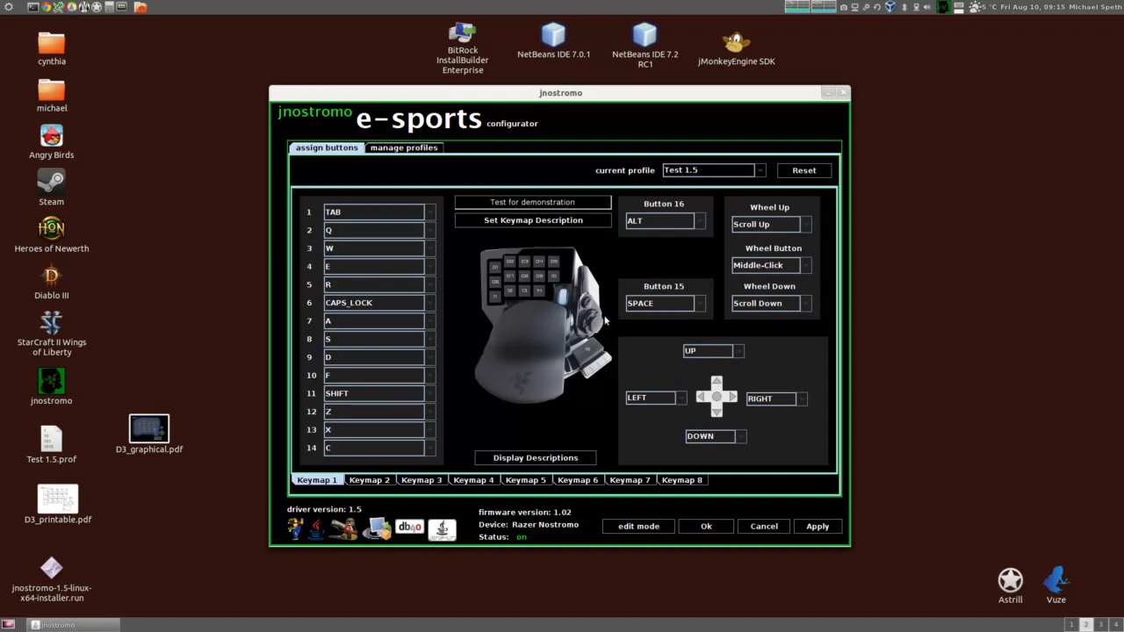
click(738, 351)
click(738, 351)
Map button 1 in Keymap 1 to the single key A
click(424, 213)
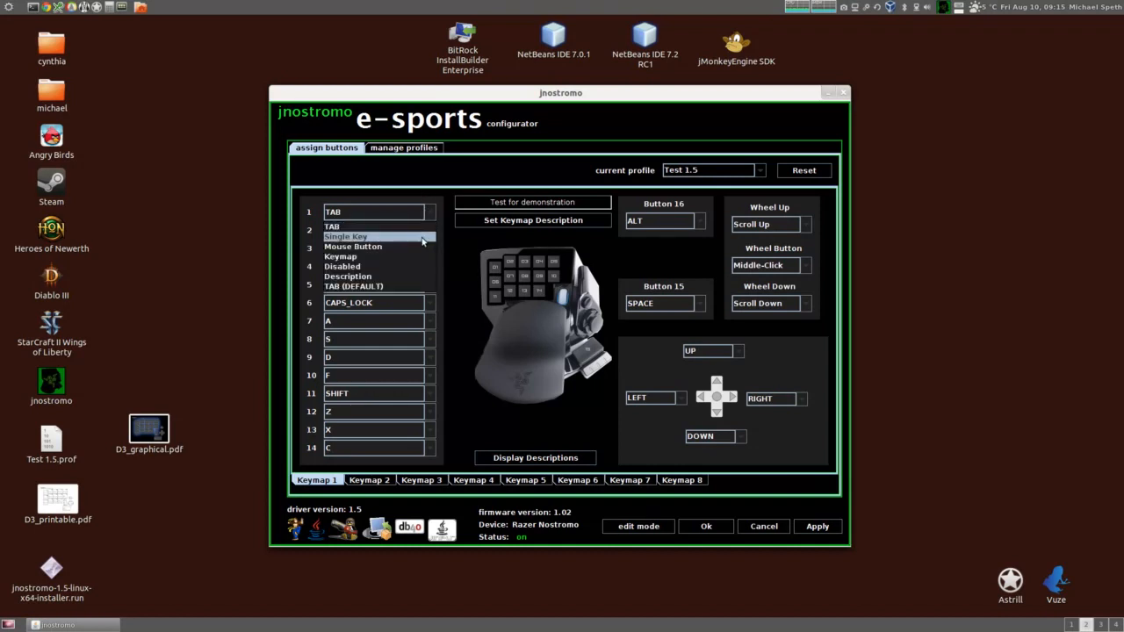
click(421, 237)
key(a)
click(500, 351)
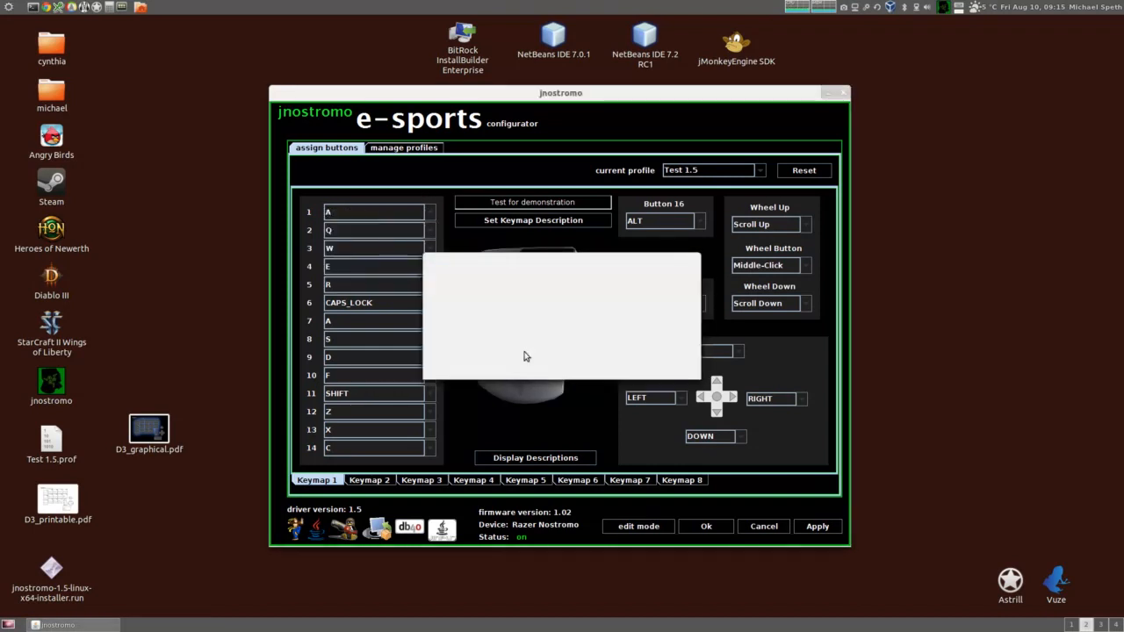
Map button 2 in Keymap 1 to switch to Keymap 2, with Switch Back When Released enabled
click(430, 232)
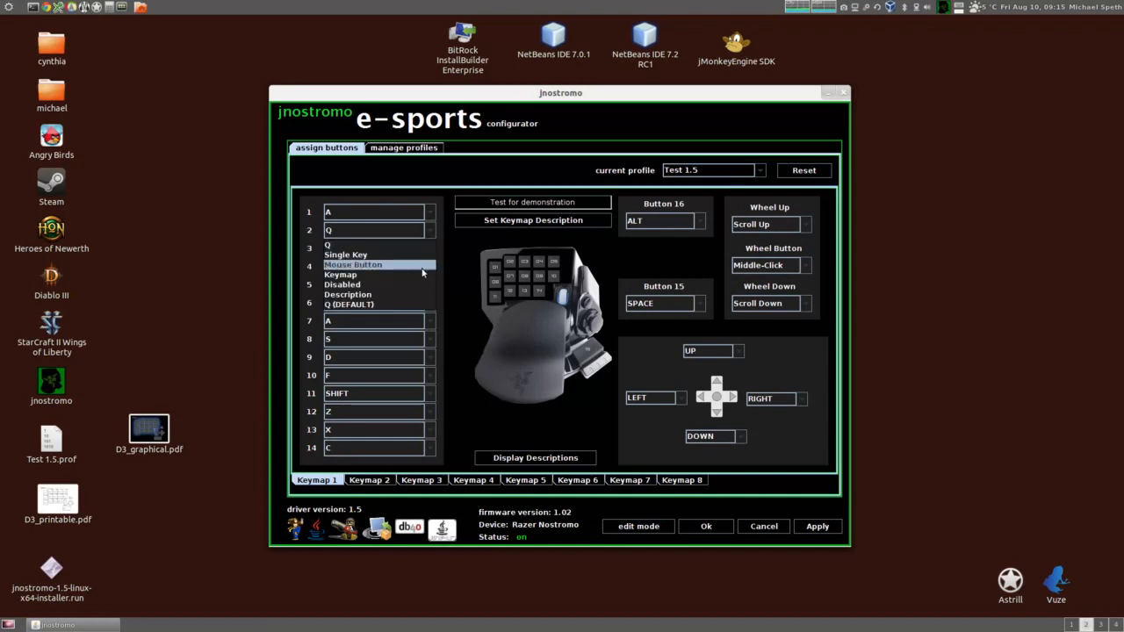
click(421, 274)
click(529, 316)
click(517, 338)
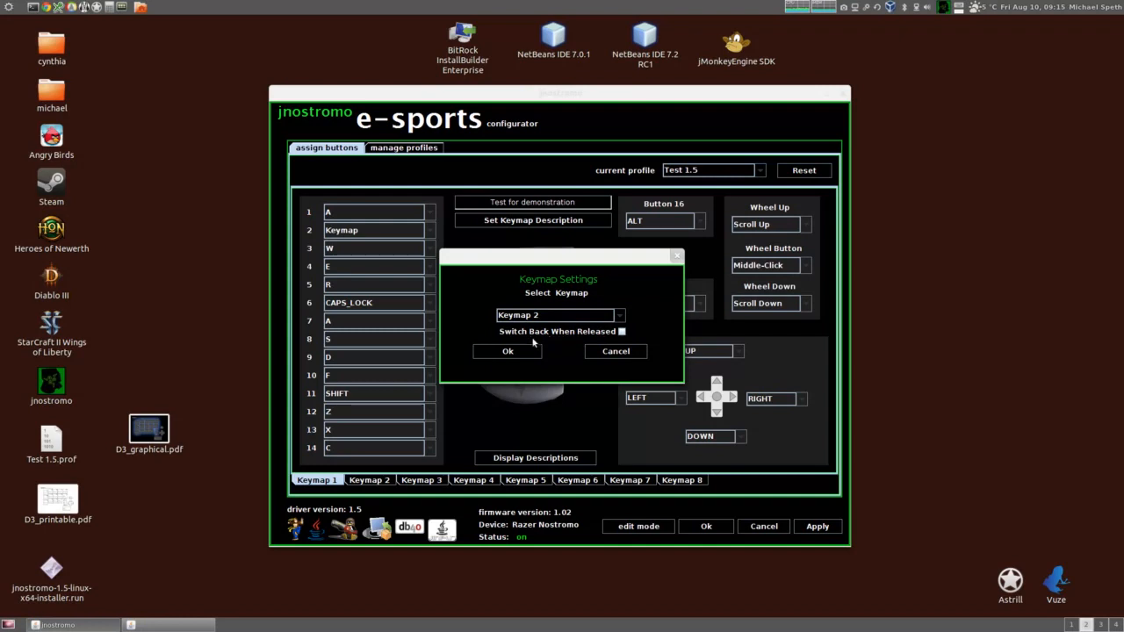
click(621, 332)
click(622, 333)
click(622, 332)
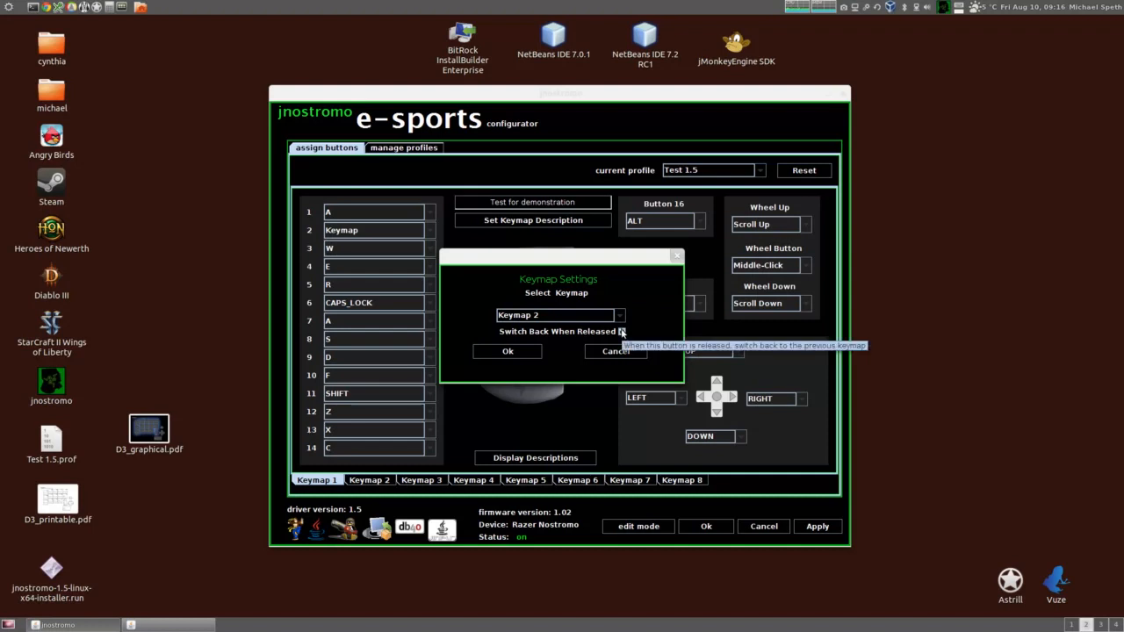
click(621, 332)
click(621, 331)
click(509, 353)
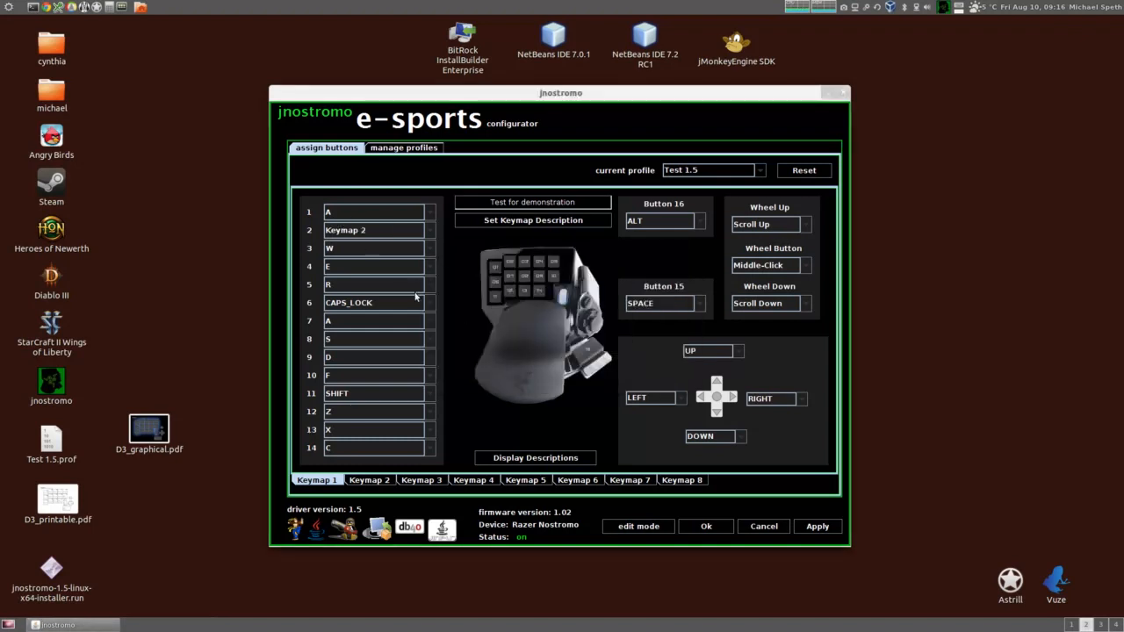
Set the description of button 1 in Keymap 1 to "My First button"
click(430, 216)
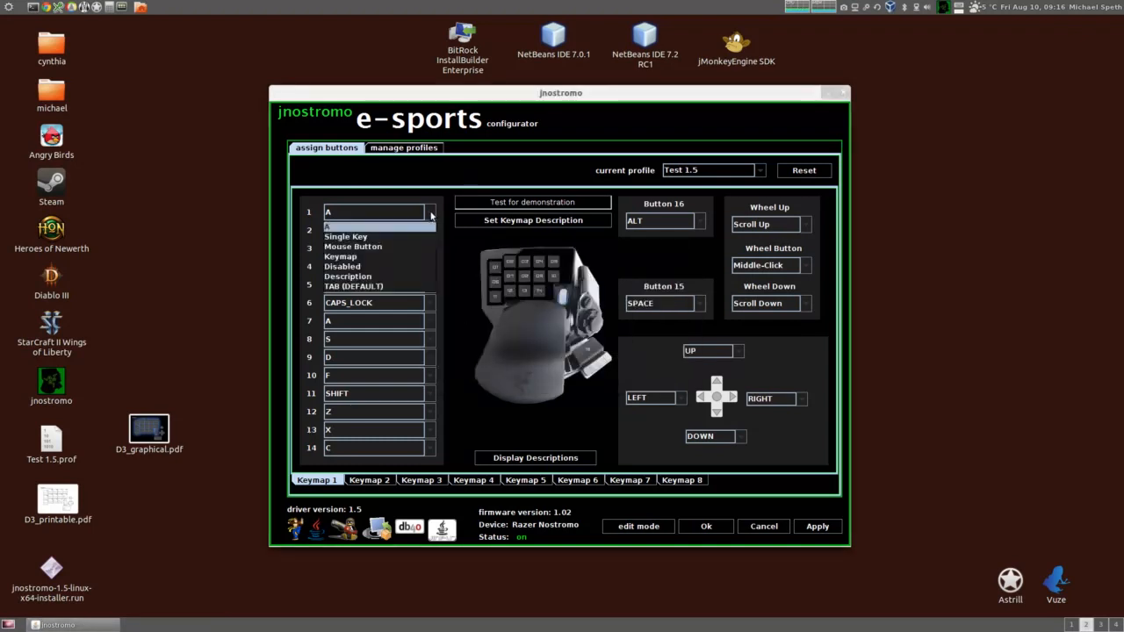
click(416, 277)
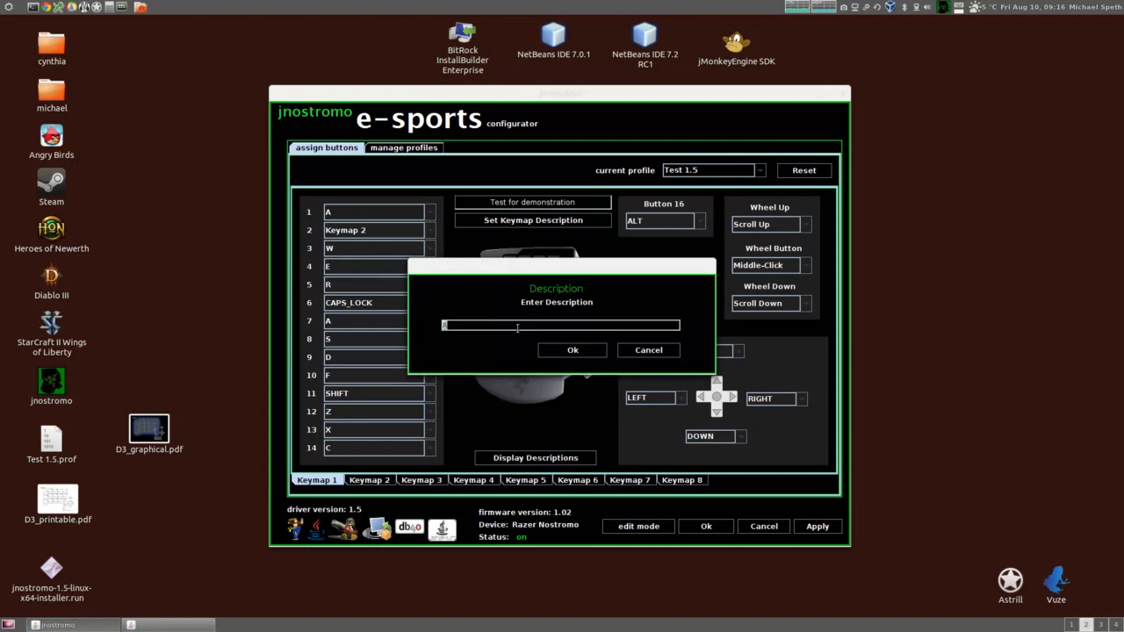
text(My First button)
click(572, 353)
Set the description of button 2 in Keymap 1 to "My First Keymap" and apply the profile changes
click(429, 231)
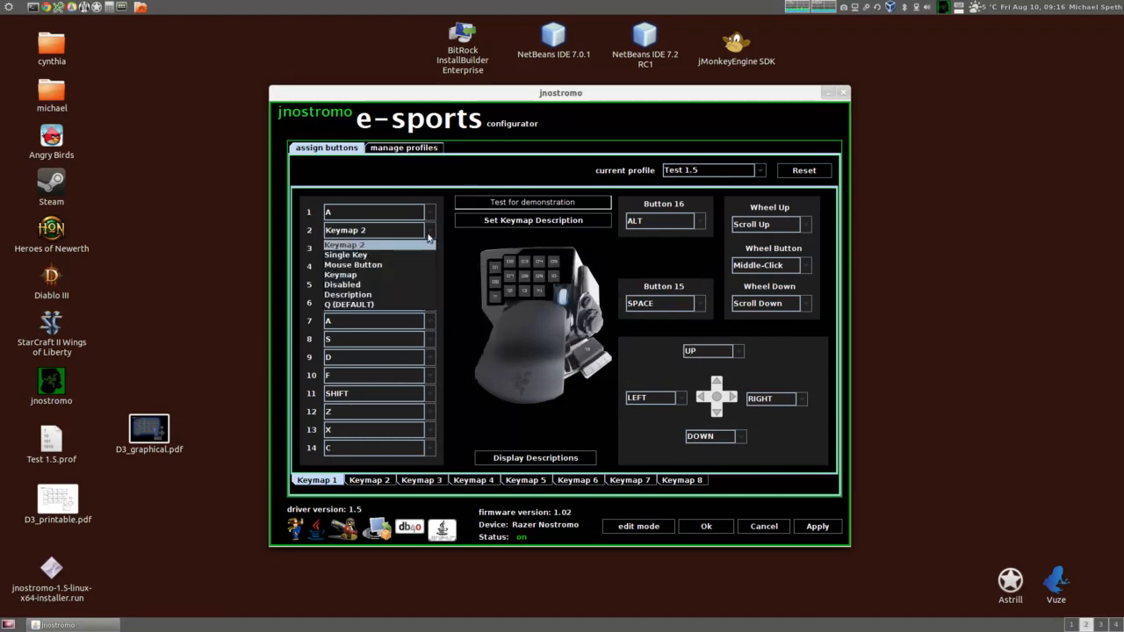
click(420, 295)
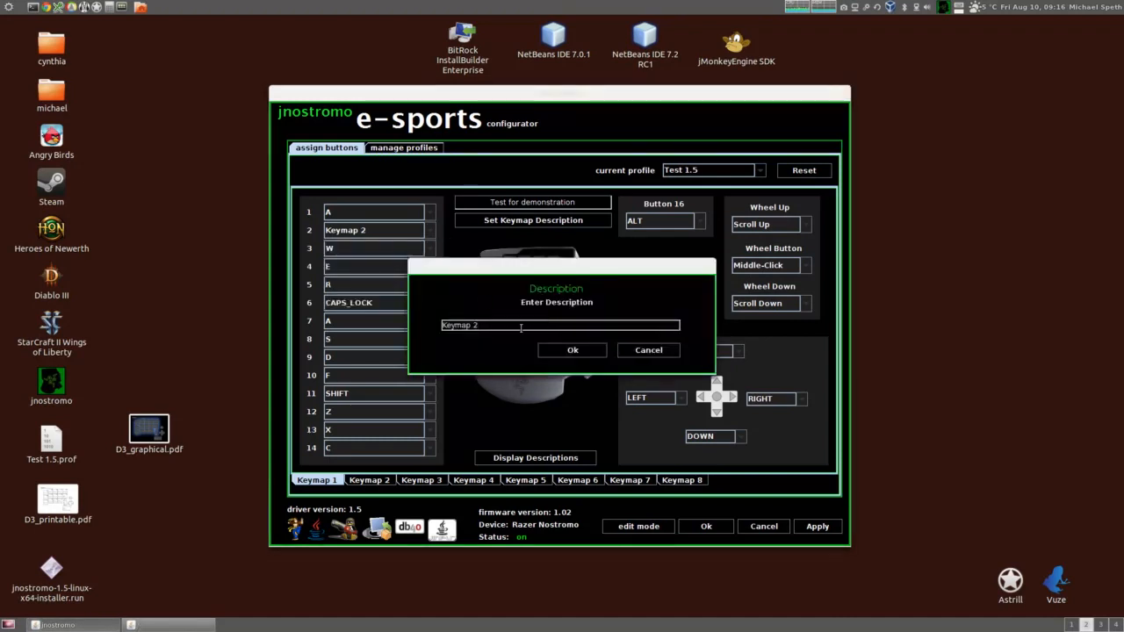
key(BackSpace)
key(BackSpace)
key(BackSpace)
key(BackSpace)
key(BackSpace)
key(BackSpace)
text(My First Keymap)
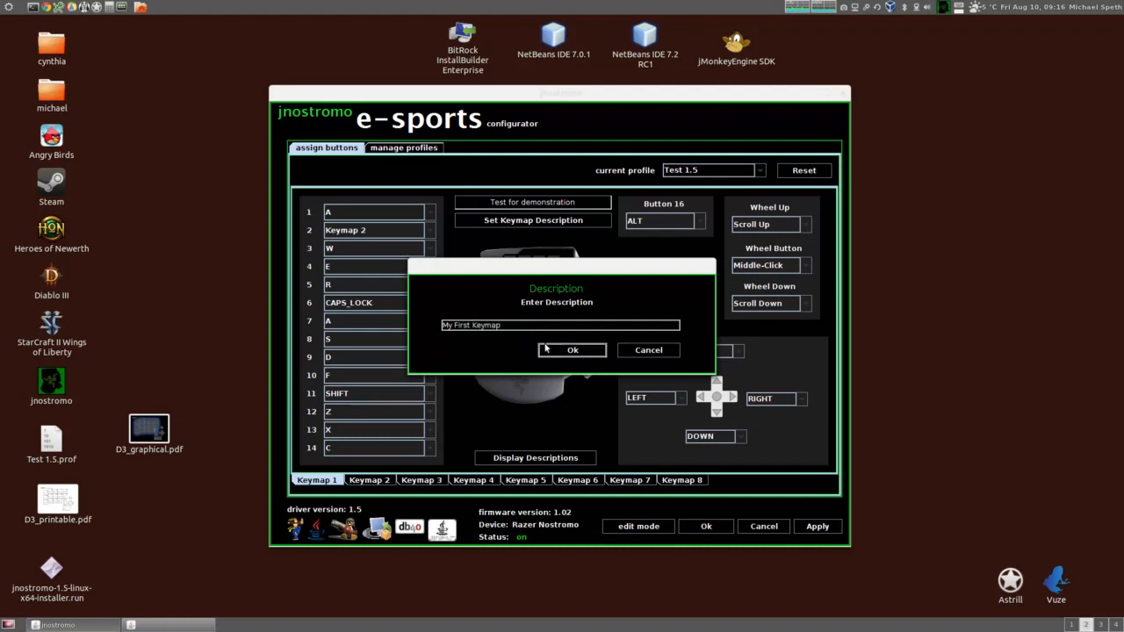
key(Return)
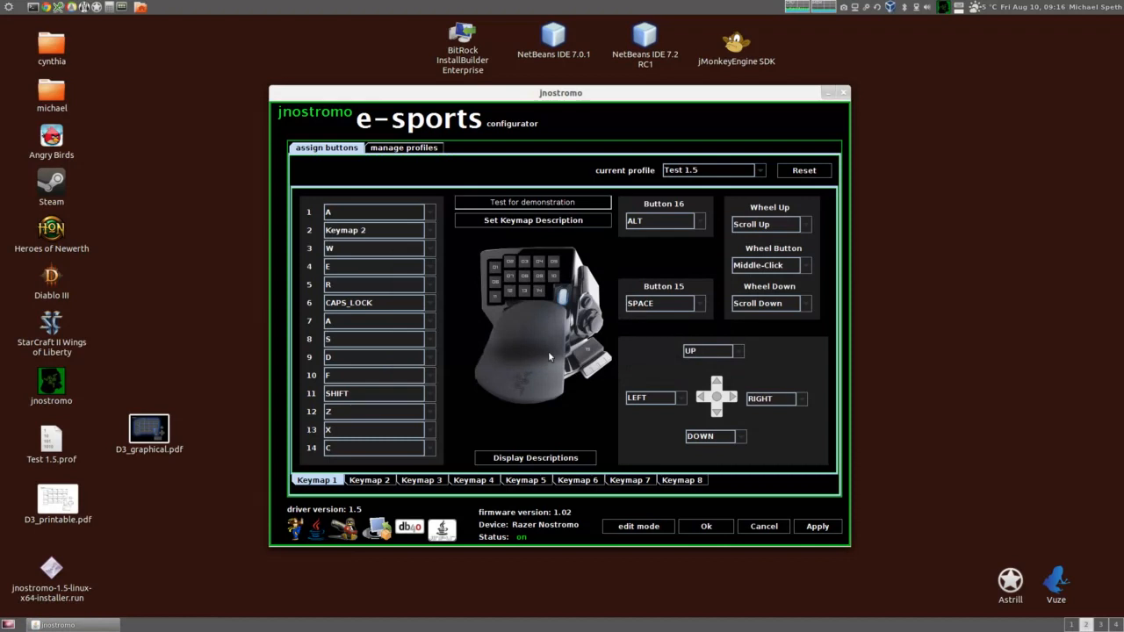
click(822, 530)
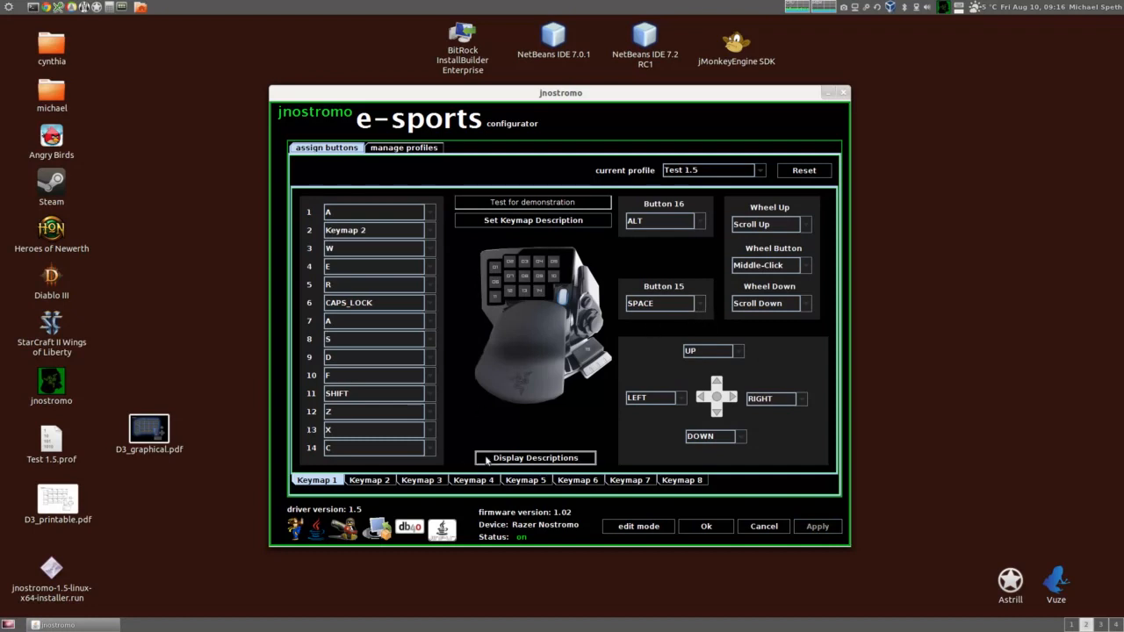
Display the button descriptions of Keymap 1, examine the layout, and close the overview
click(527, 458)
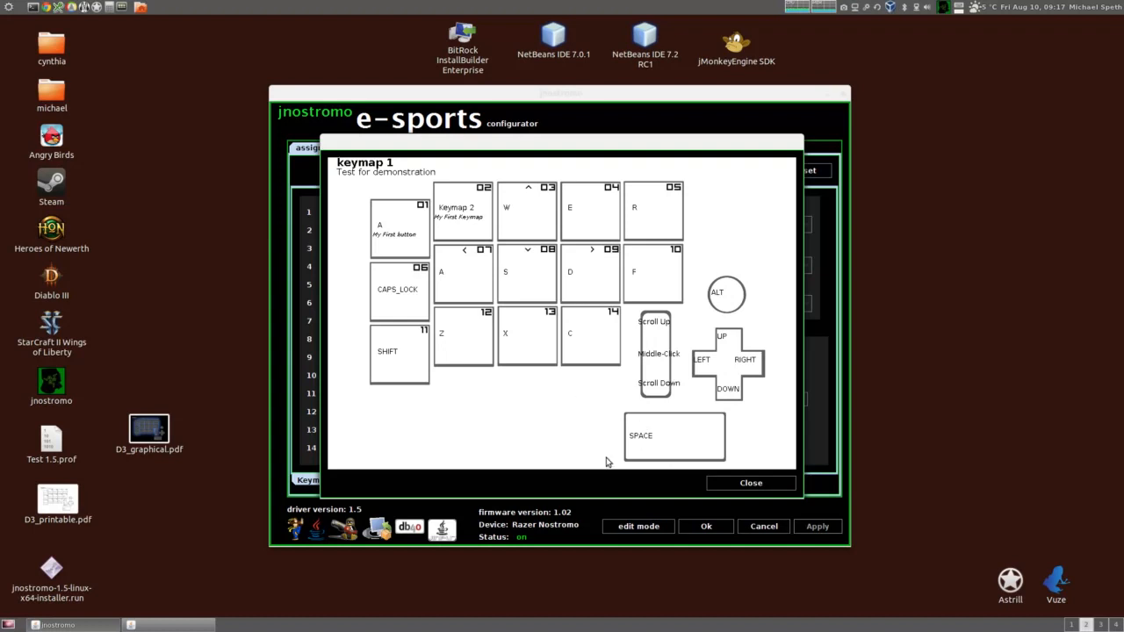
drag(522, 154, 490, 137)
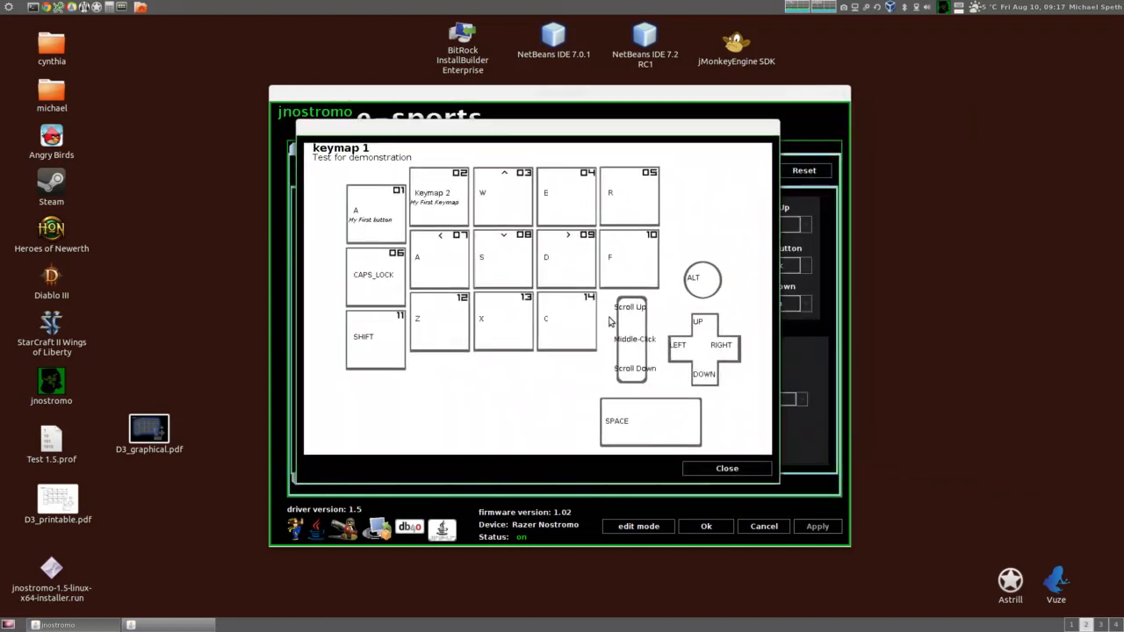
click(746, 467)
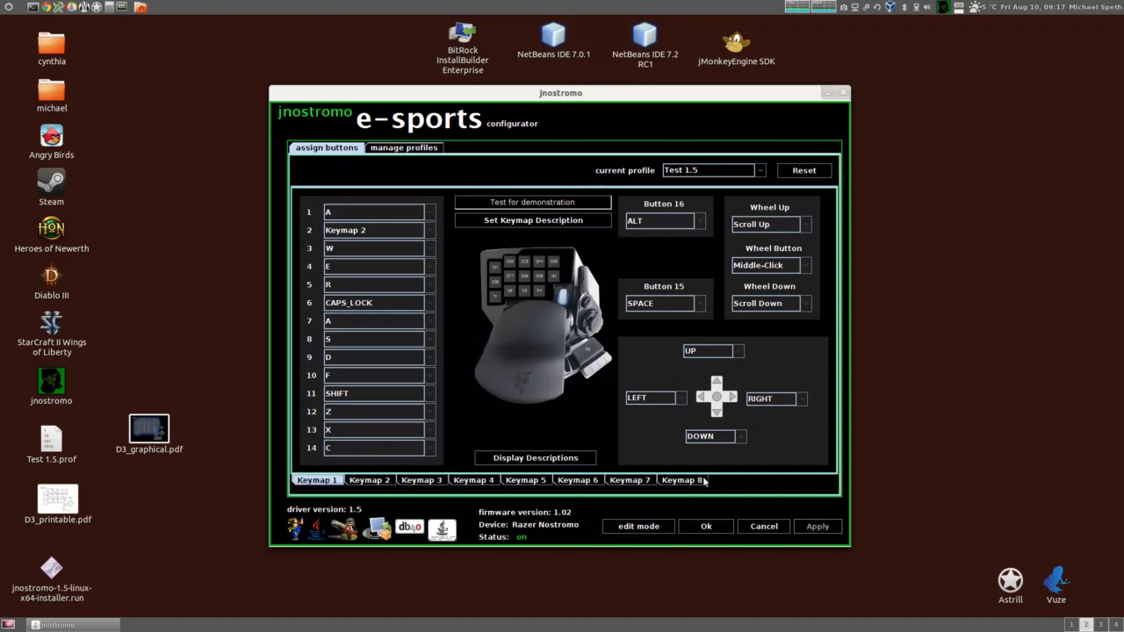
Browse the other keymaps of the Test 1.5 profile and return to Keymap 1
click(376, 482)
key(Right)
key(Right)
key(Right)
key(Right)
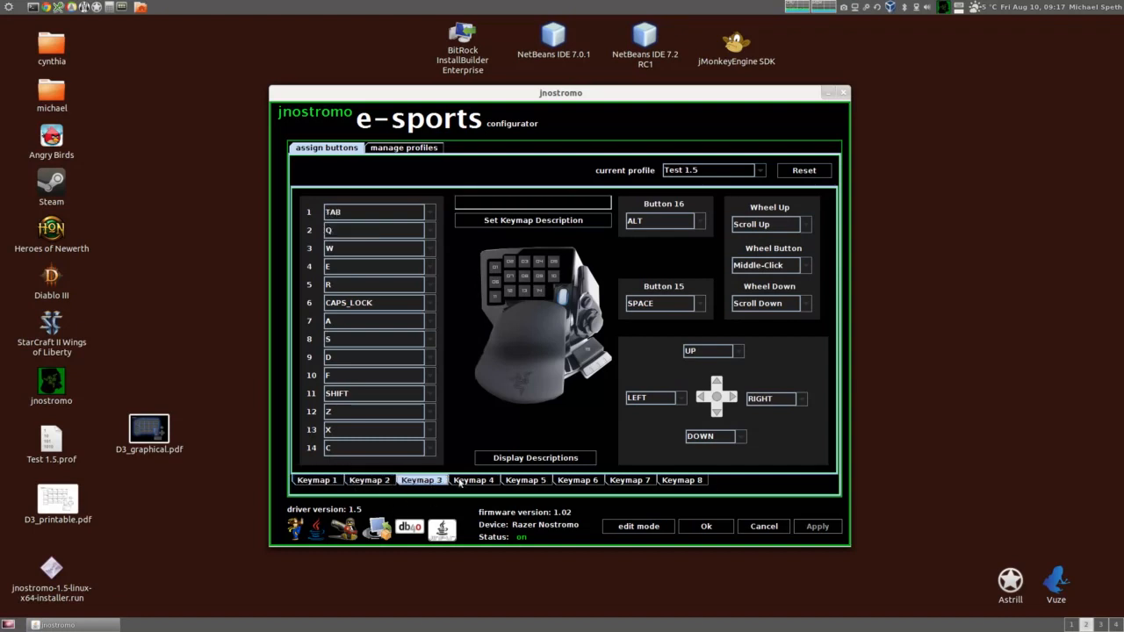
click(376, 483)
click(325, 482)
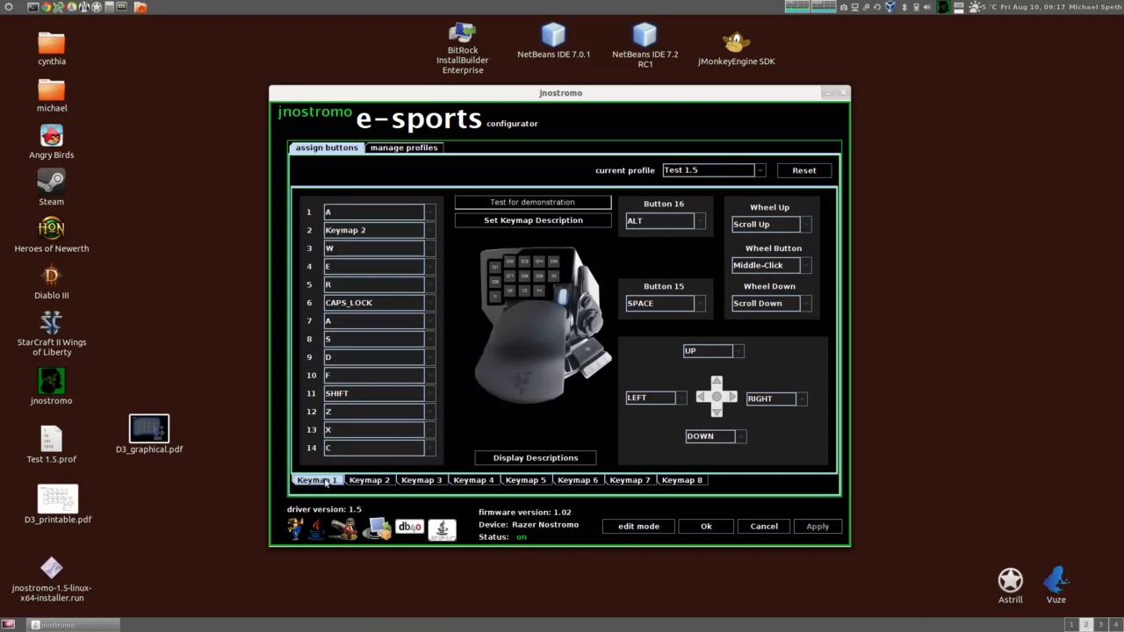
click(366, 482)
click(336, 483)
Switch to the Diablo III profile, examine the button descriptions of its Keymap 2, and return to Keymap 1
click(761, 171)
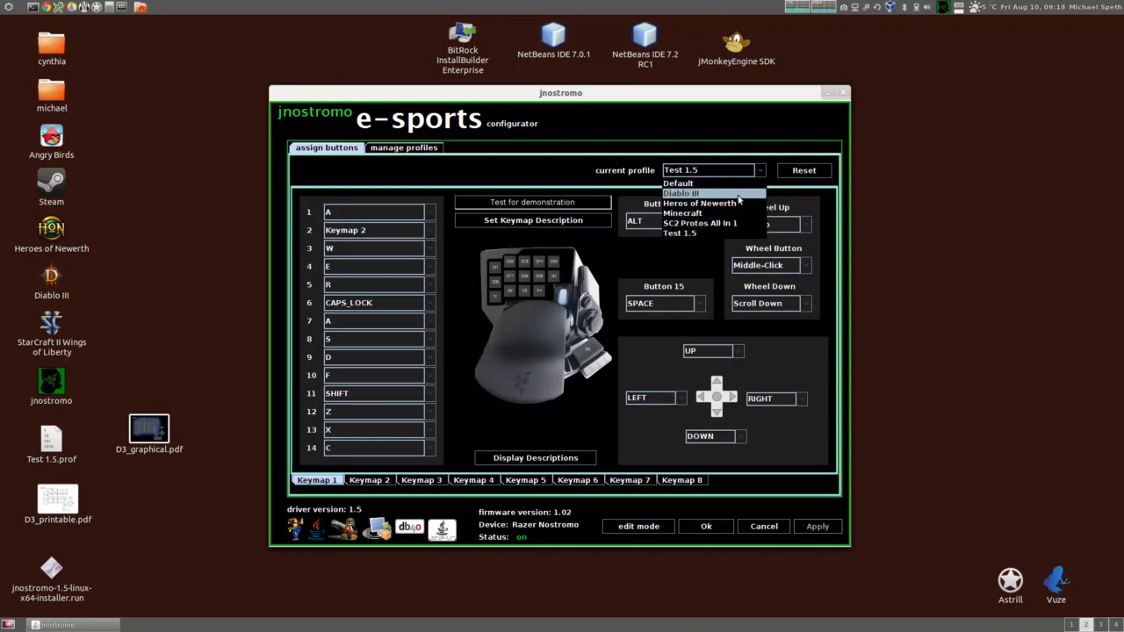
click(739, 195)
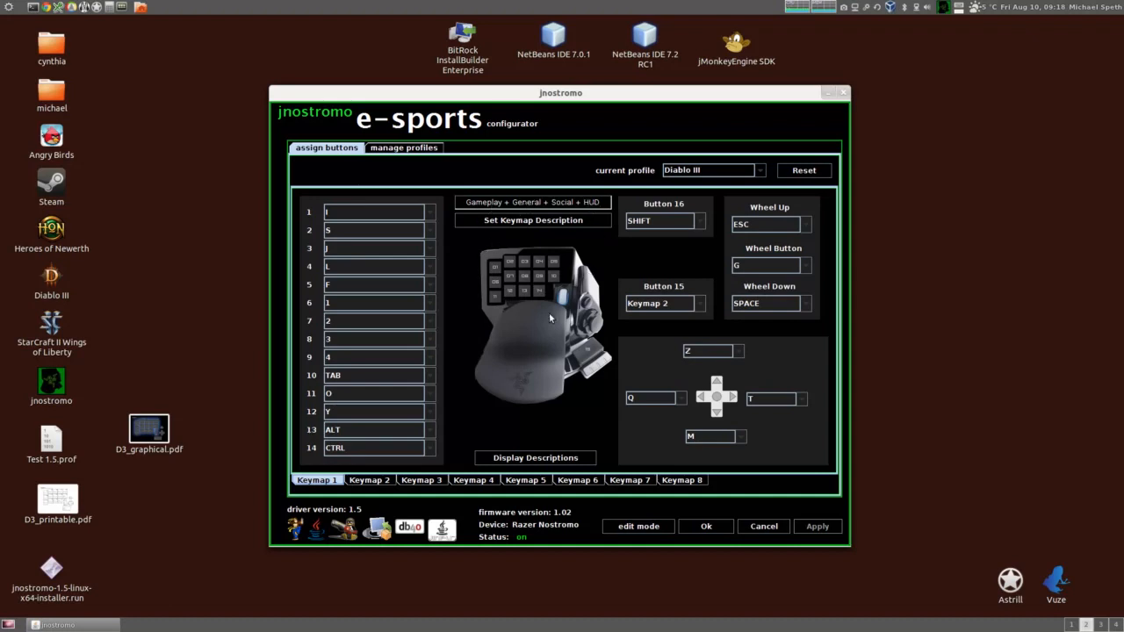
click(369, 480)
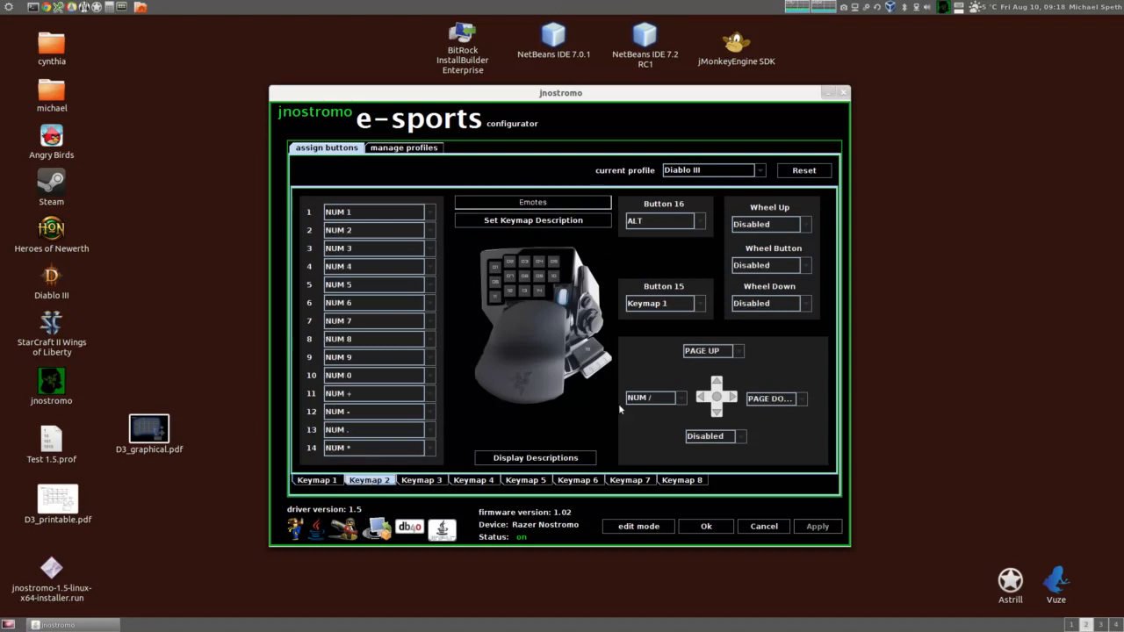
click(589, 460)
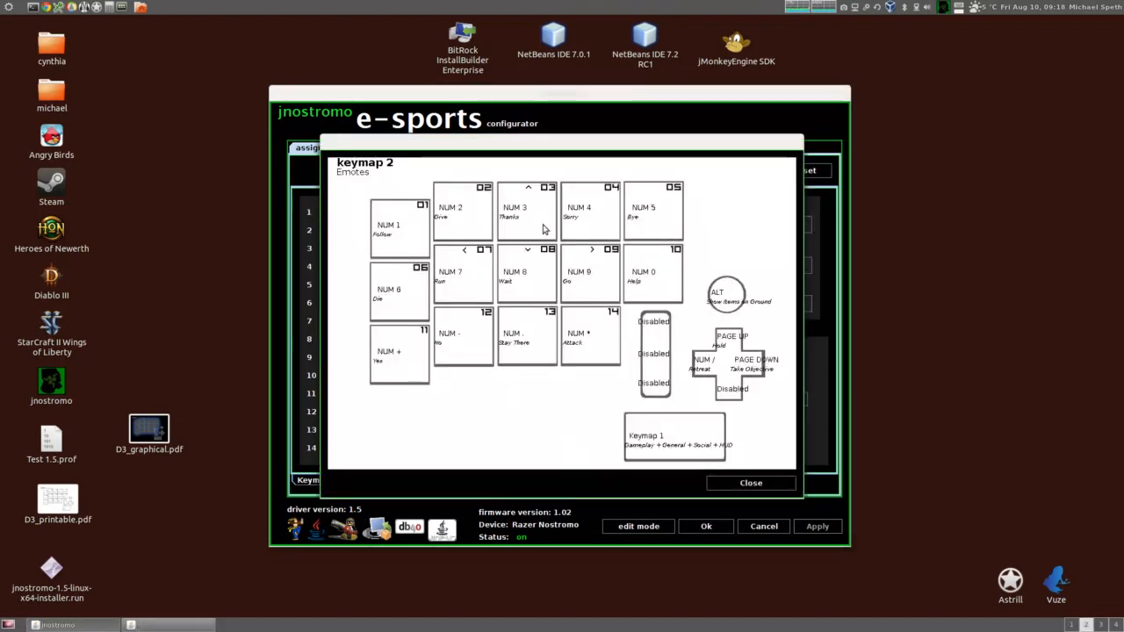
click(751, 483)
click(330, 482)
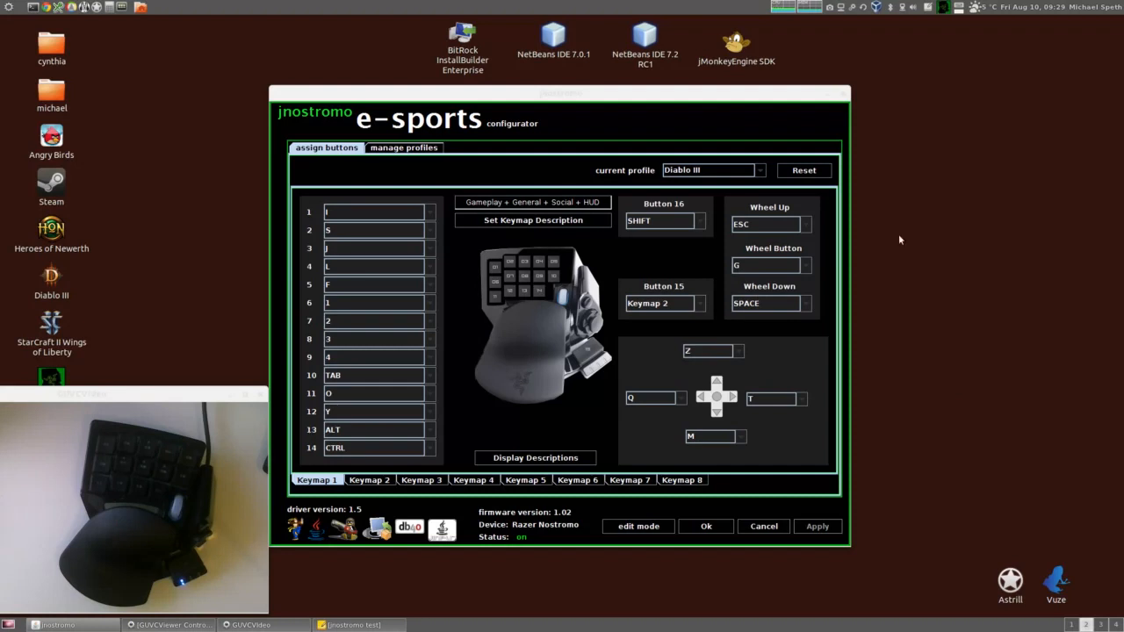
Turn on edit mode, and call up and cancel the mapping settings of button 1 from the physical device
click(200, 393)
click(638, 527)
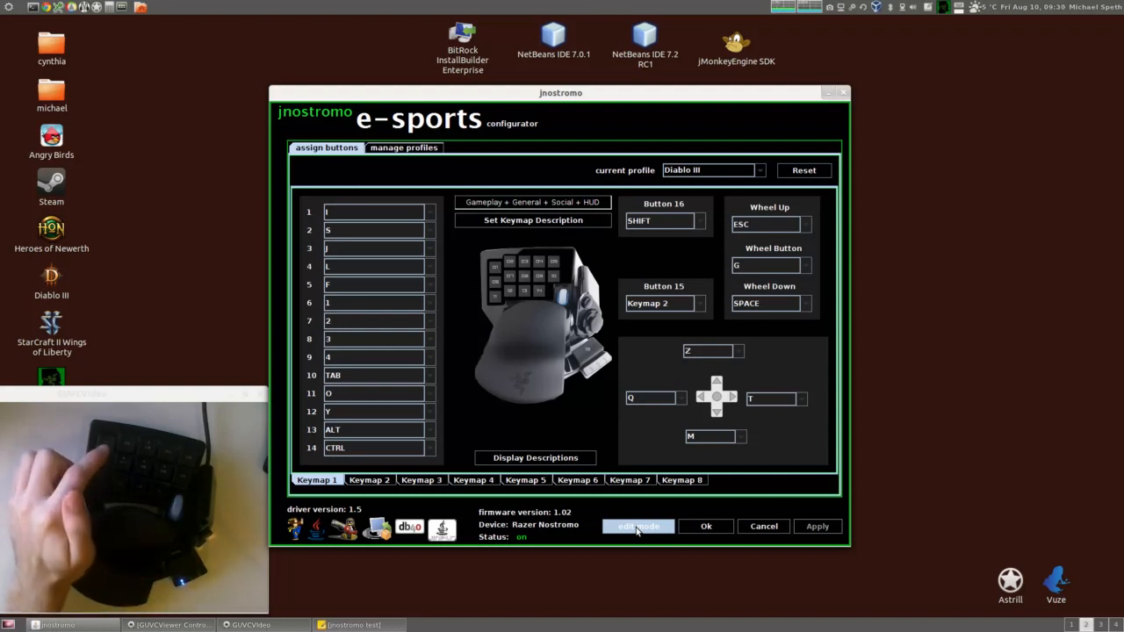
key(i)
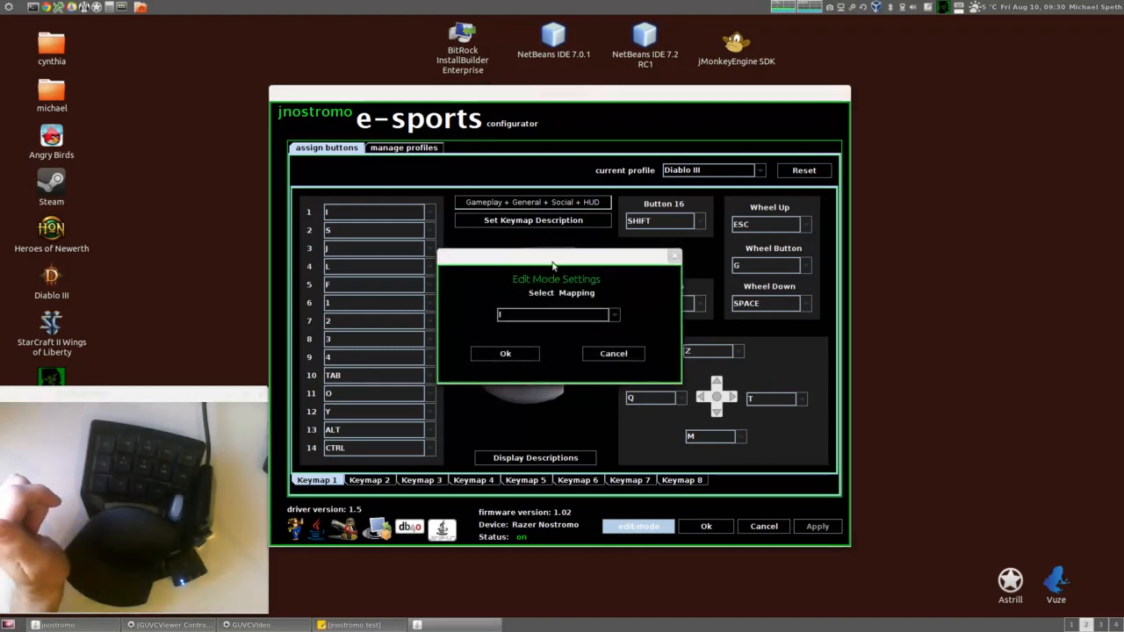
click(603, 355)
Switch to the Test 1.5 profile and map button 3 in Keymap 1 to the single key SPACE using edit mode
click(759, 172)
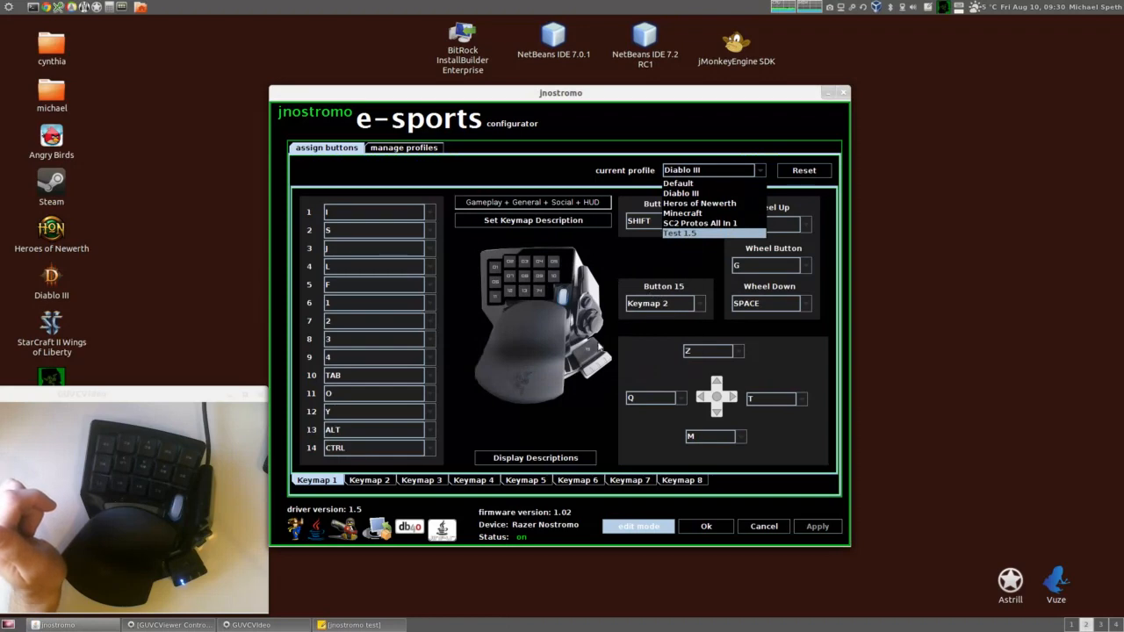
click(690, 233)
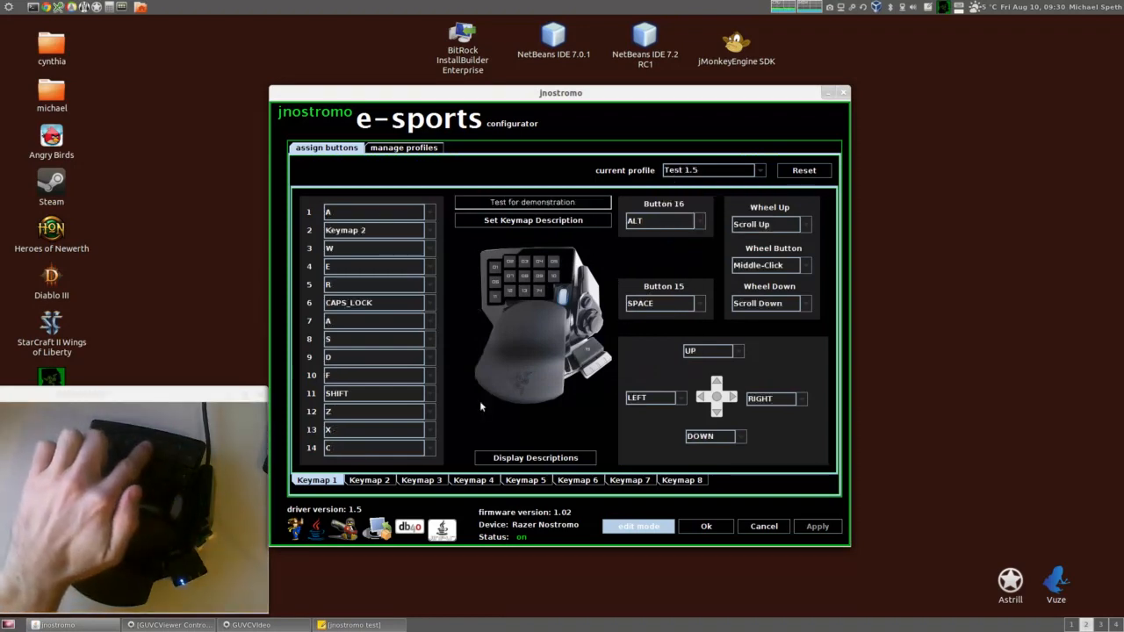
key(w)
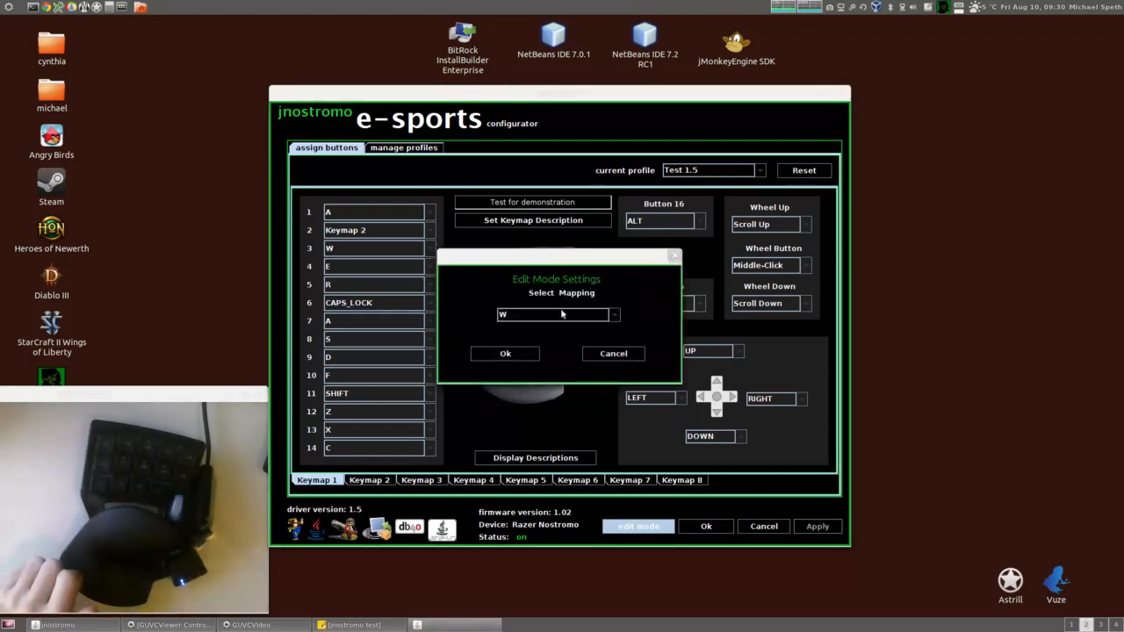
click(614, 315)
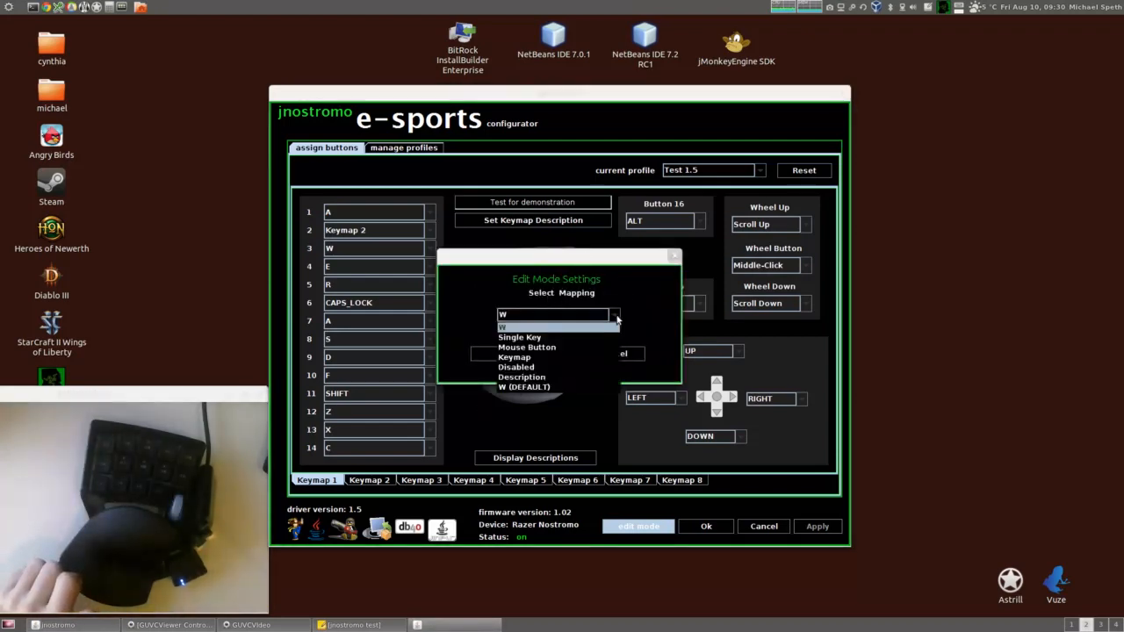
click(612, 337)
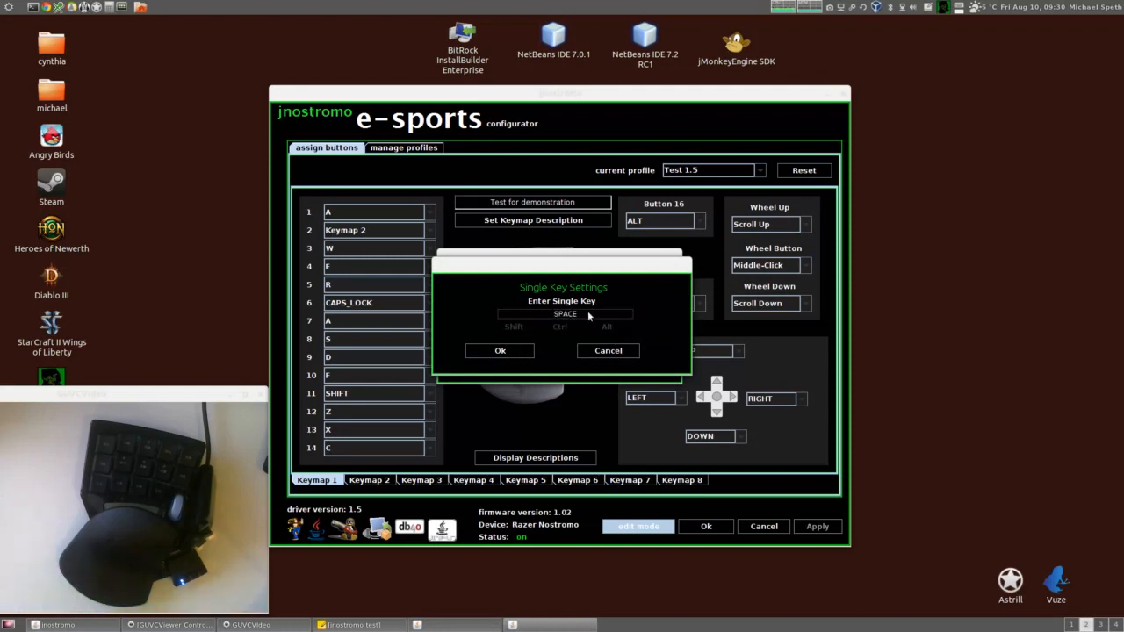
click(514, 354)
click(514, 355)
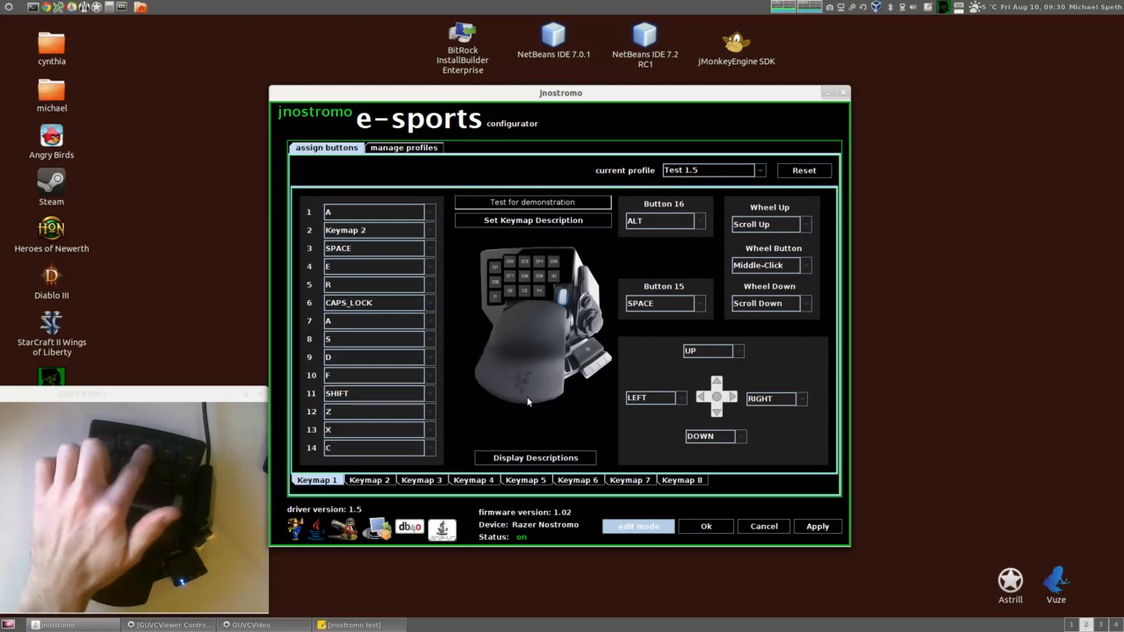
Set button 4 in Keymap 1 of the Test 1.5 profile to Disabled using edit mode
key(e)
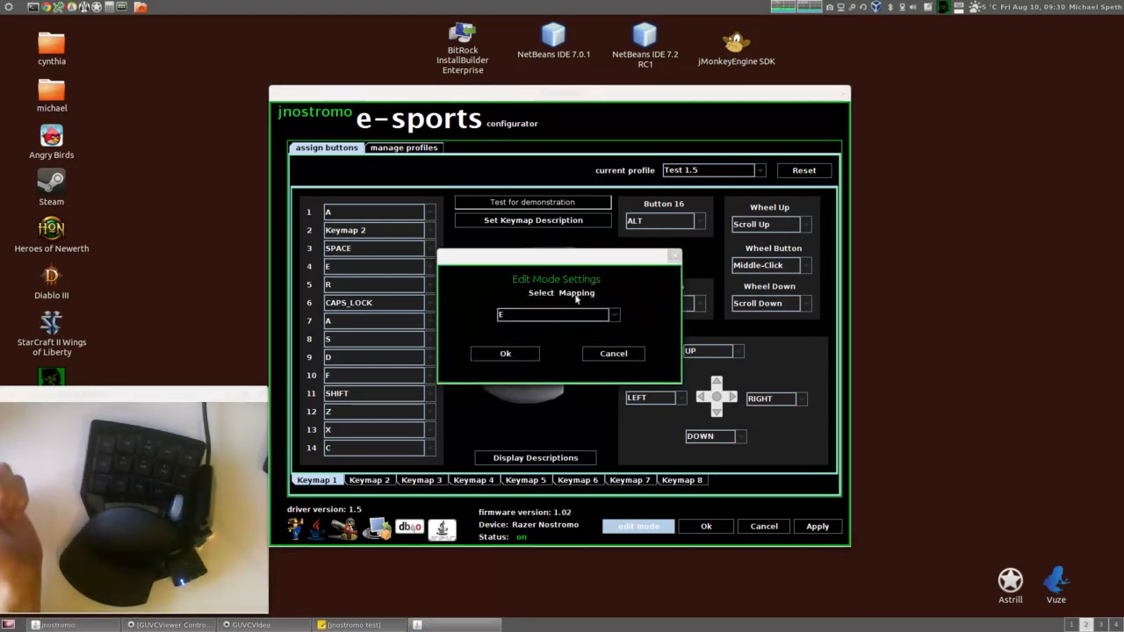
click(616, 317)
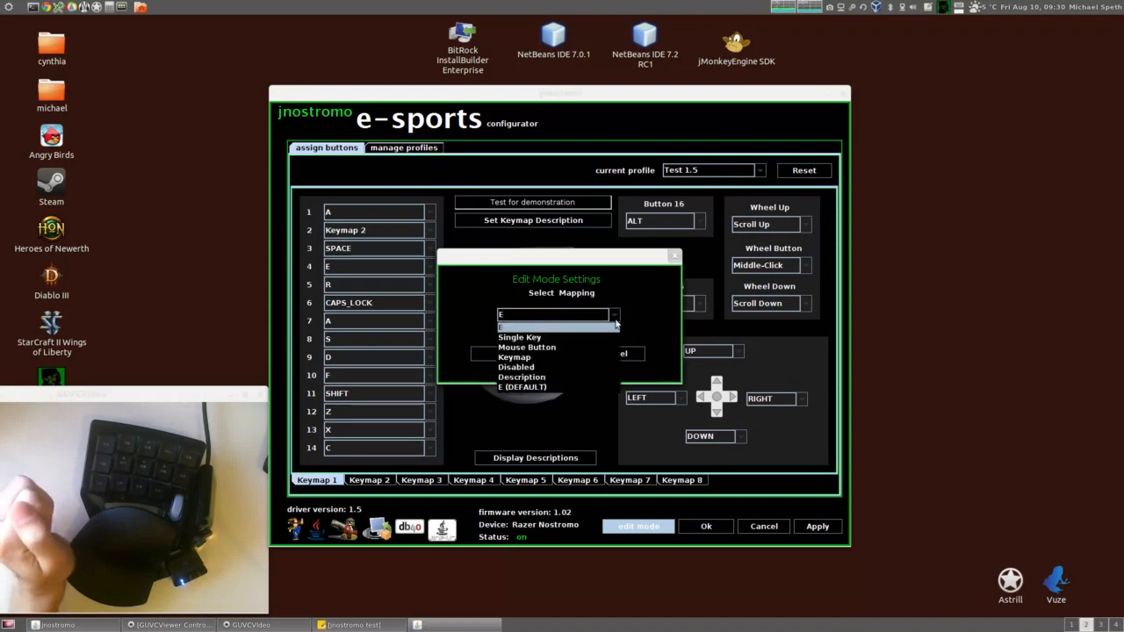
click(604, 367)
click(505, 356)
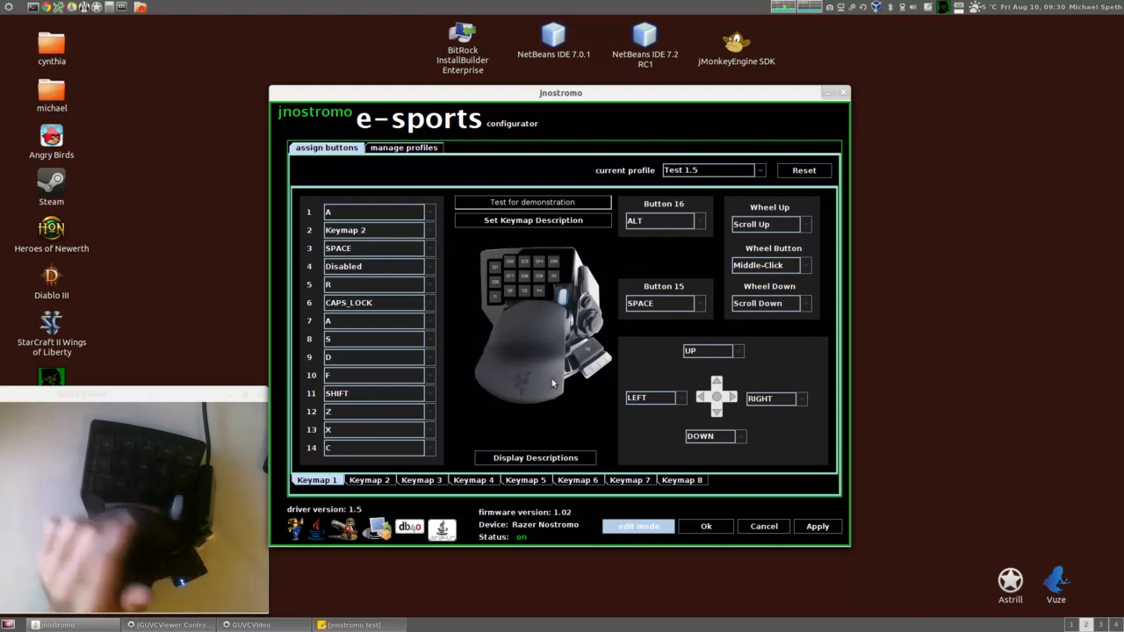
Call up and cancel the edit mode settings of wheel up, wheel down and the wheel button from the physical device
scroll(552, 383, up, 1)
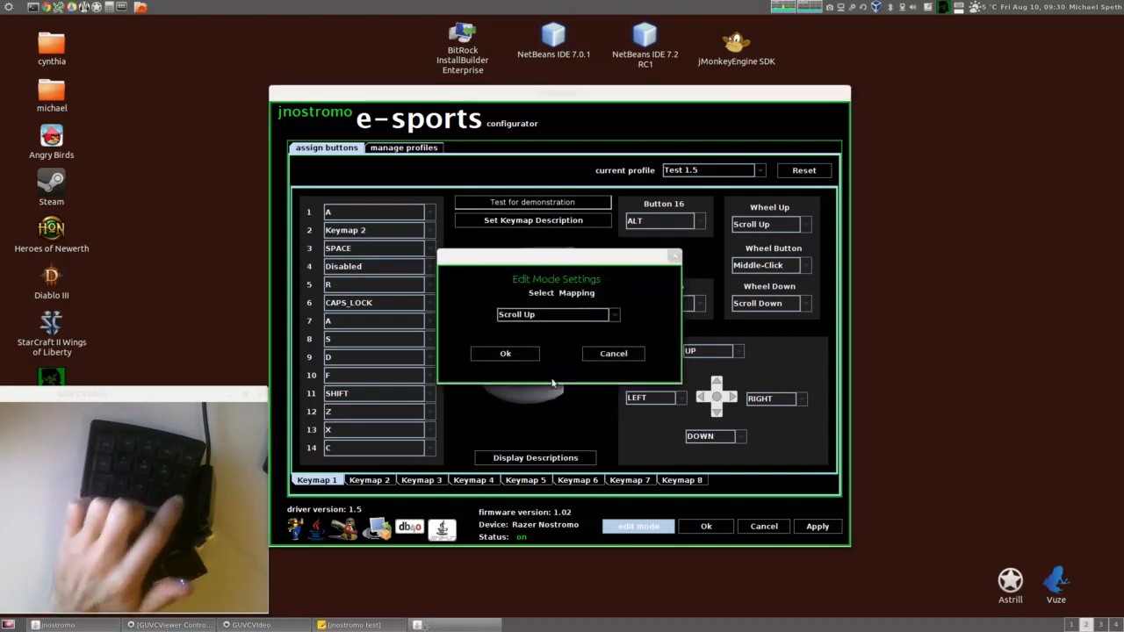
click(623, 354)
scroll(625, 354, down, 1)
click(628, 356)
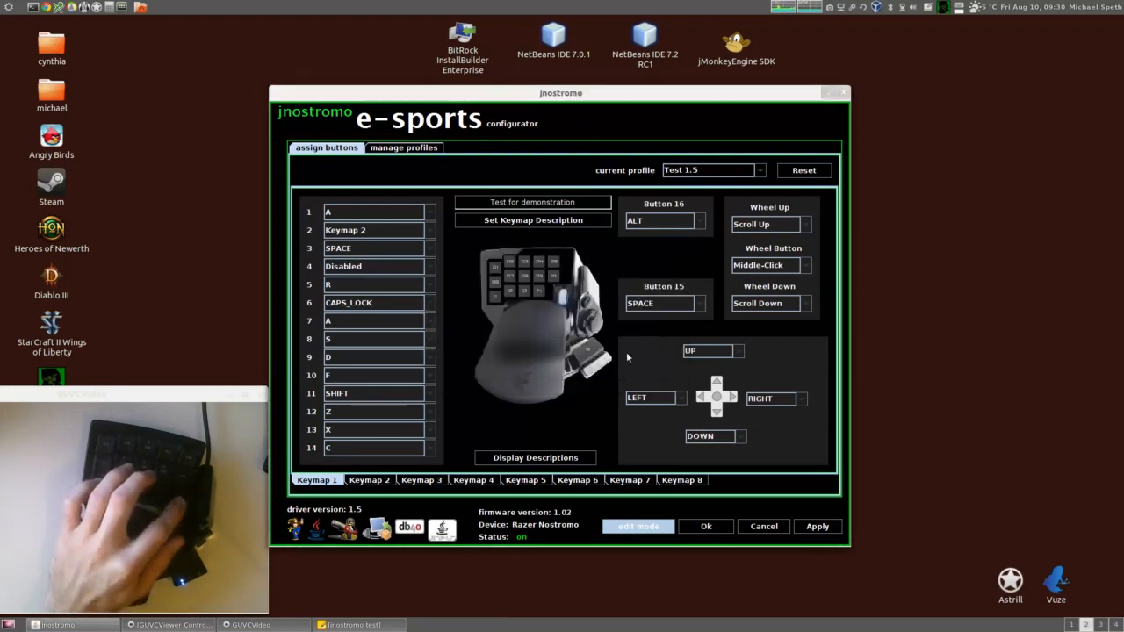
middle_click(628, 356)
click(628, 358)
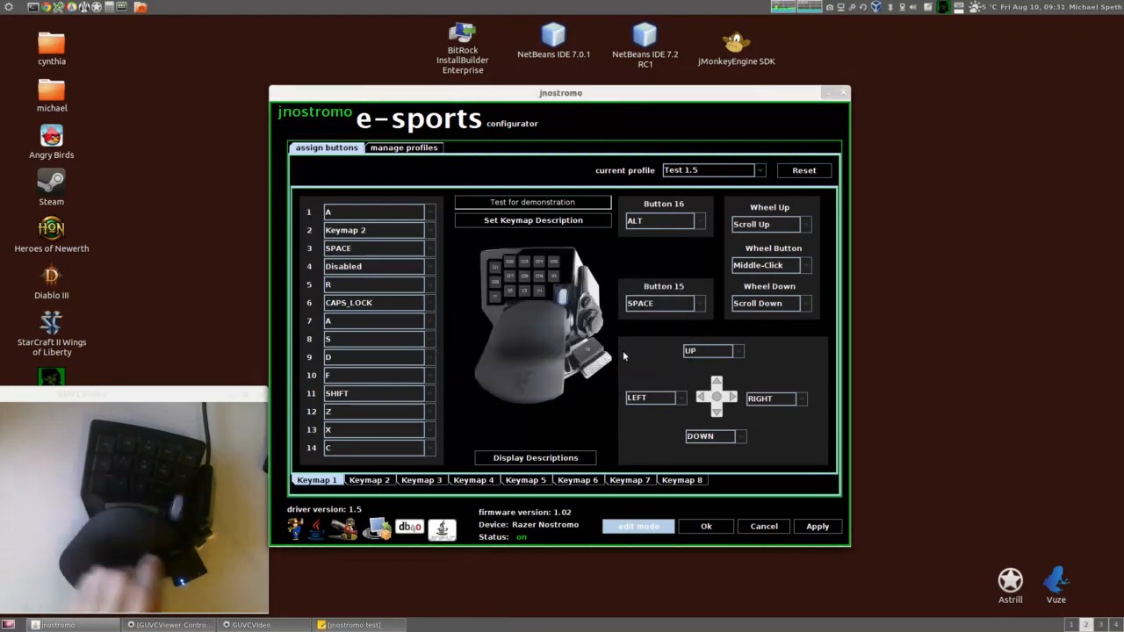
Call up and cancel the edit mode settings of button 16 and the directional pad from the physical device
key(alt)
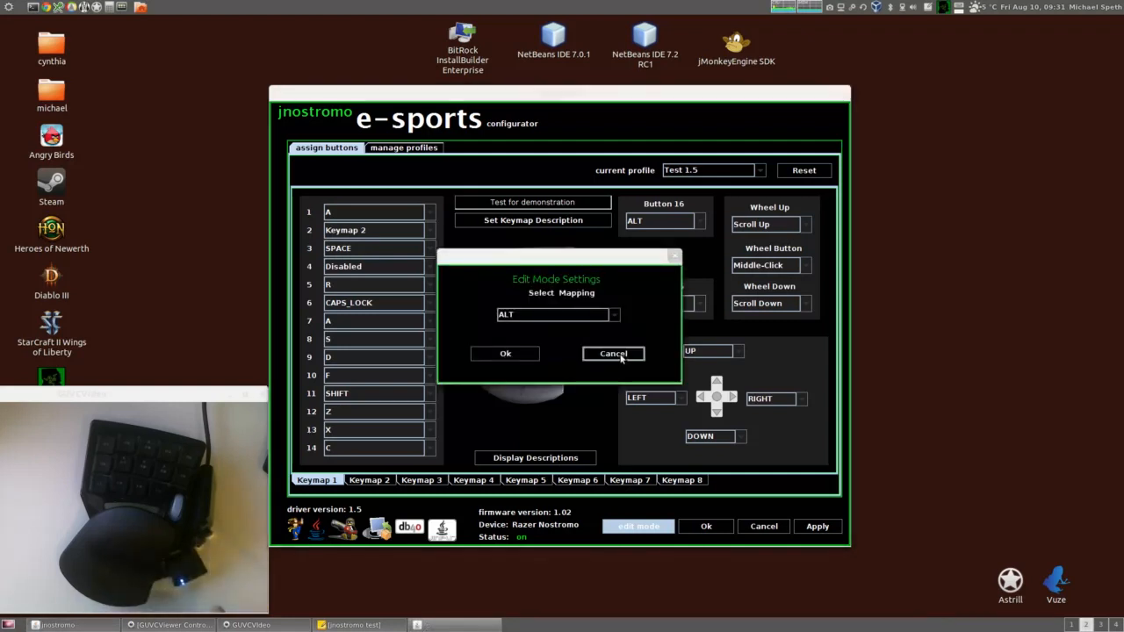
click(621, 356)
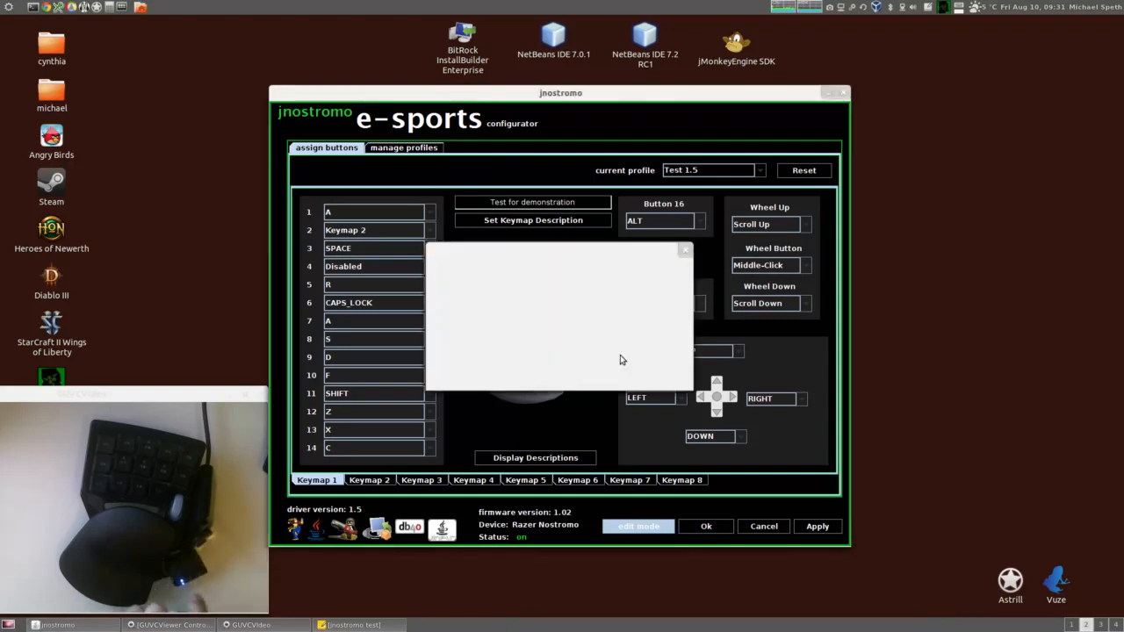
key(space)
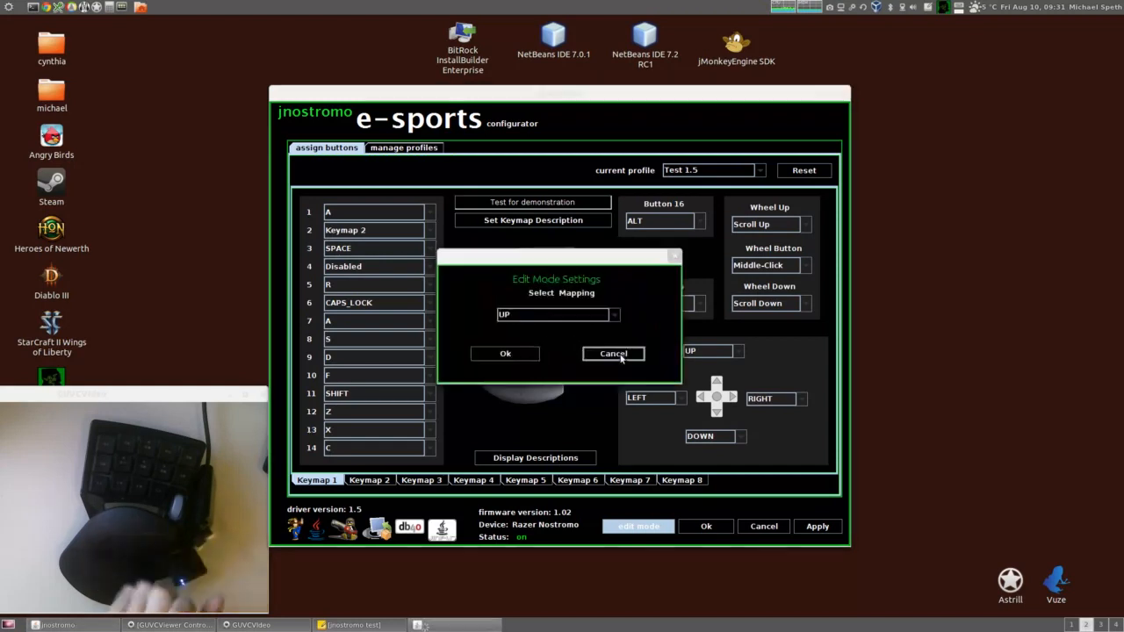
click(621, 358)
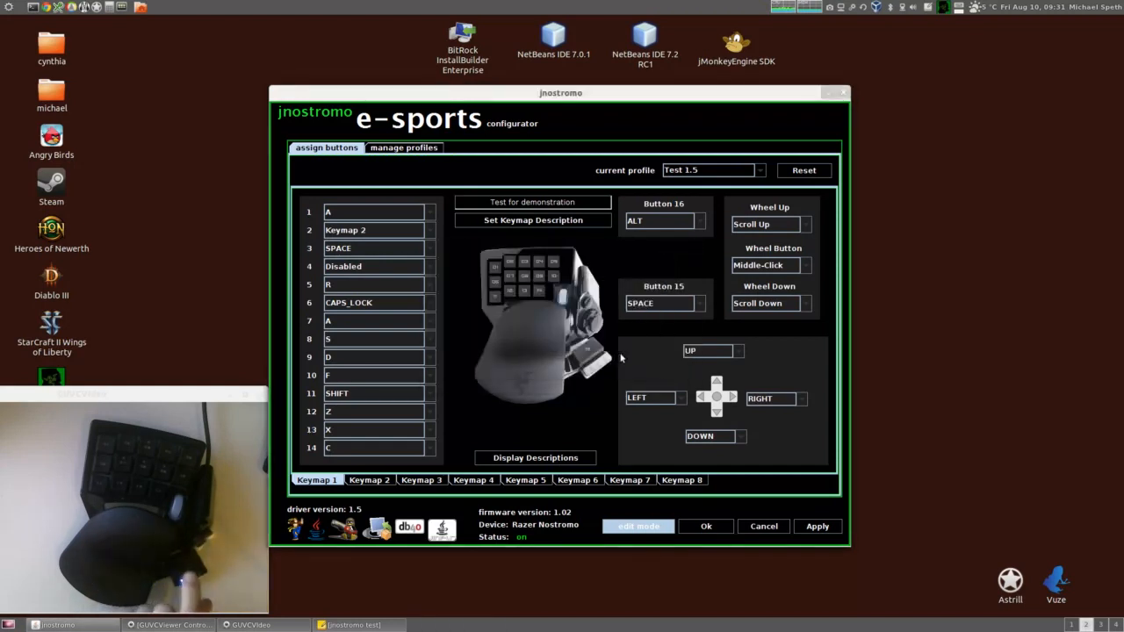
key(space)
click(613, 354)
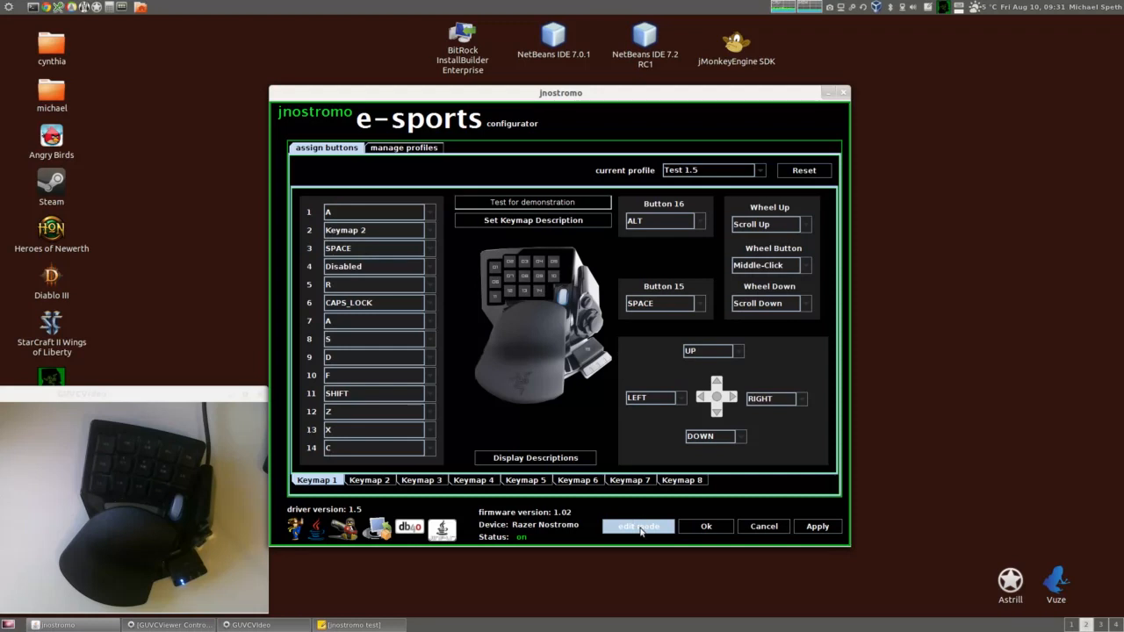
Turn off edit mode and test button 1 of Keymap 1 in the jnostromo test note, entering a
click(587, 562)
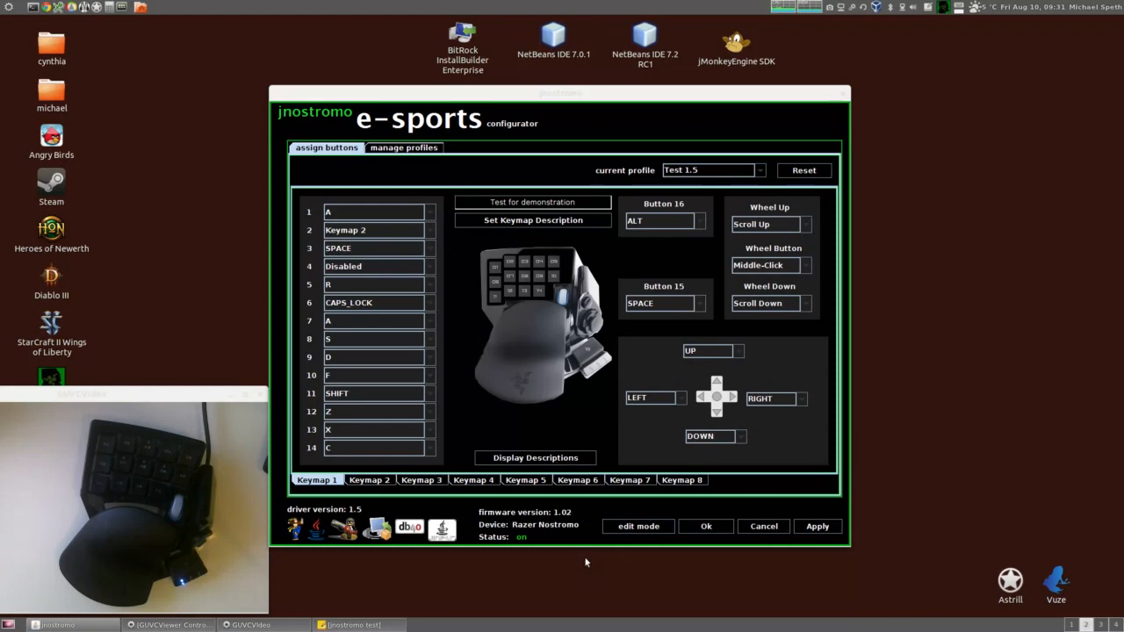
click(589, 487)
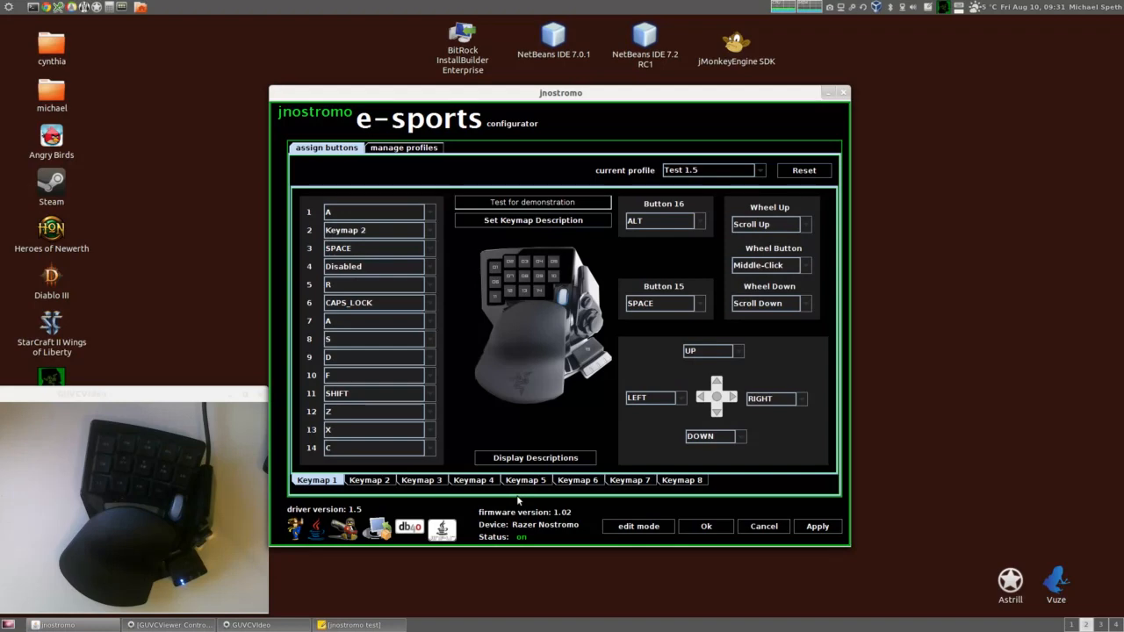
click(437, 629)
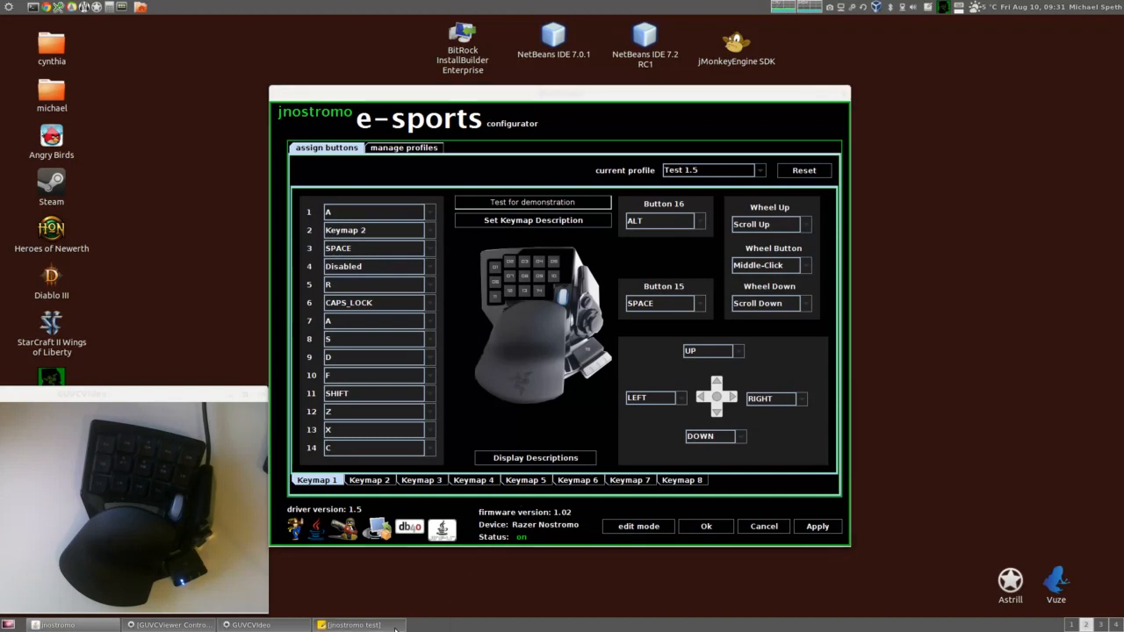
click(395, 627)
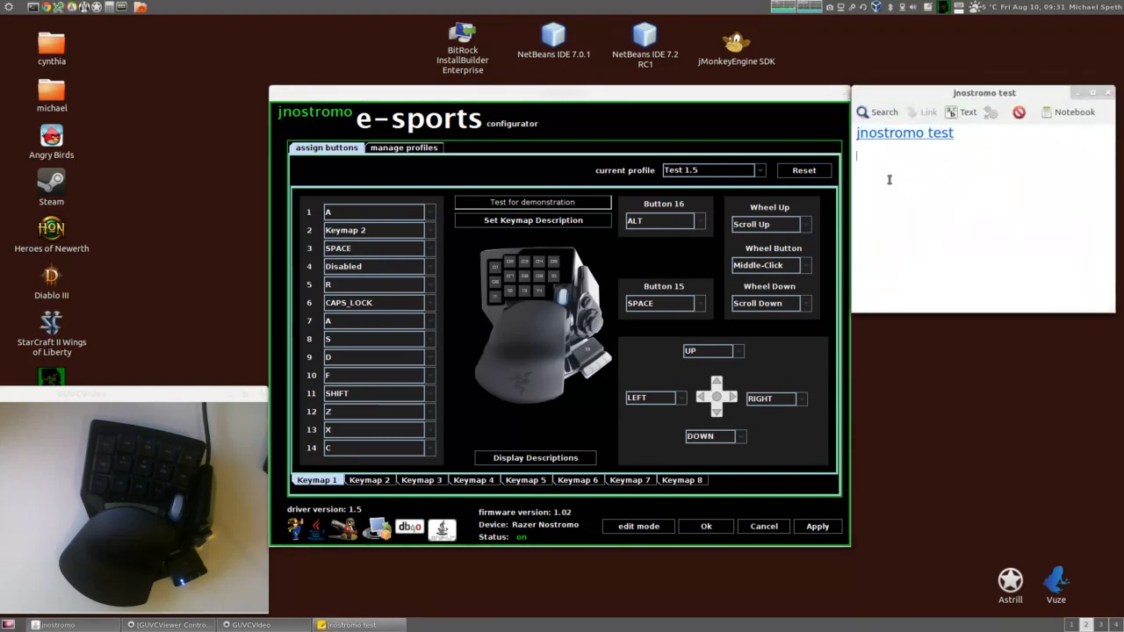
mouse_move(949, 94)
mouse_down()
mouse_move(931, 94)
mouse_move(951, 94)
mouse_up()
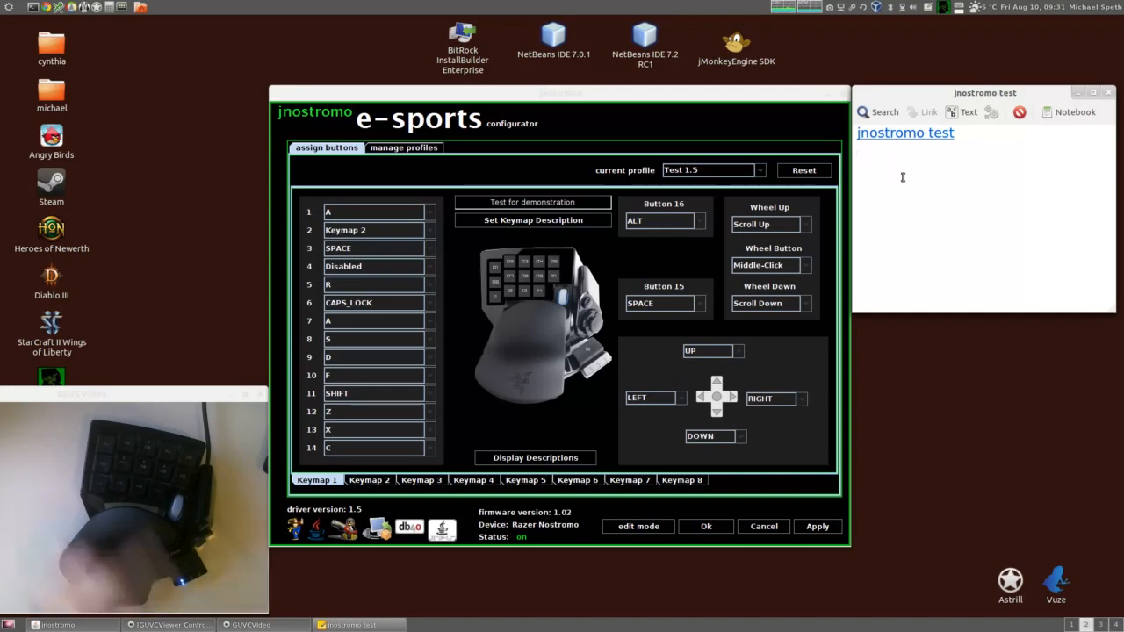
text(a)
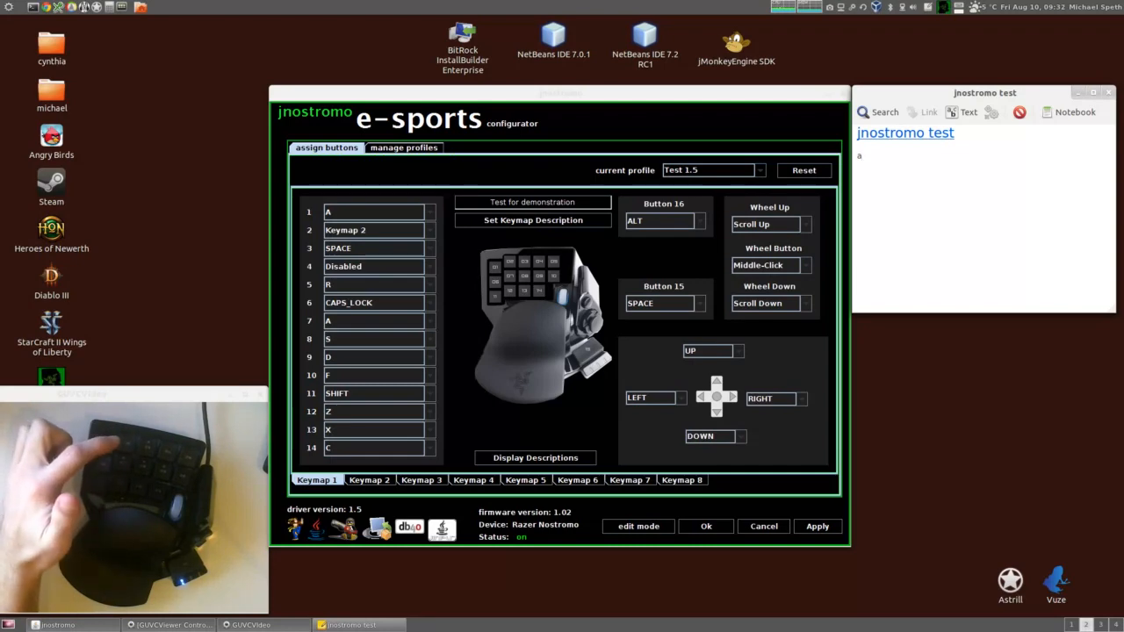
Display Keymap 2 and test its buttons 1 and 2 in the jnostromo test note, entering a tab and q
click(399, 462)
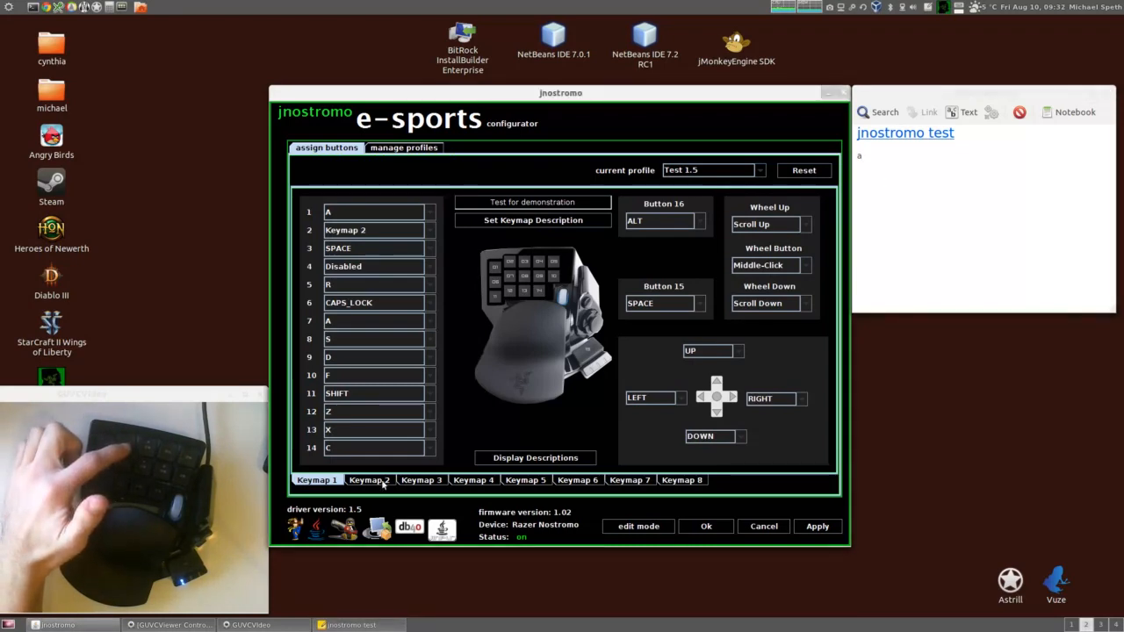
click(383, 483)
click(911, 187)
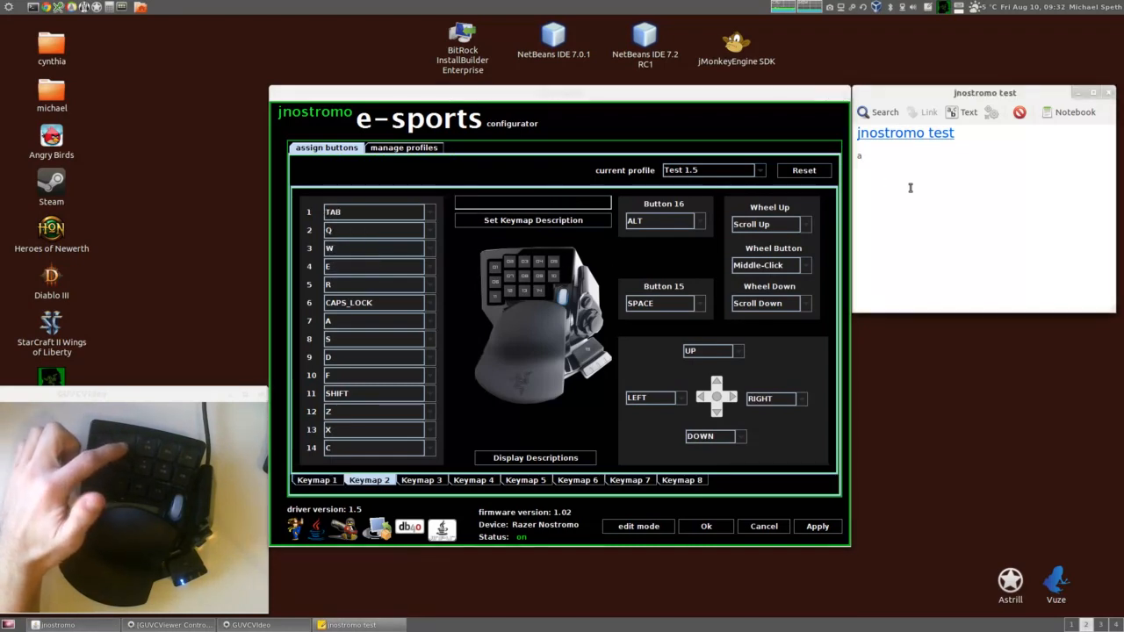
key(Tab)
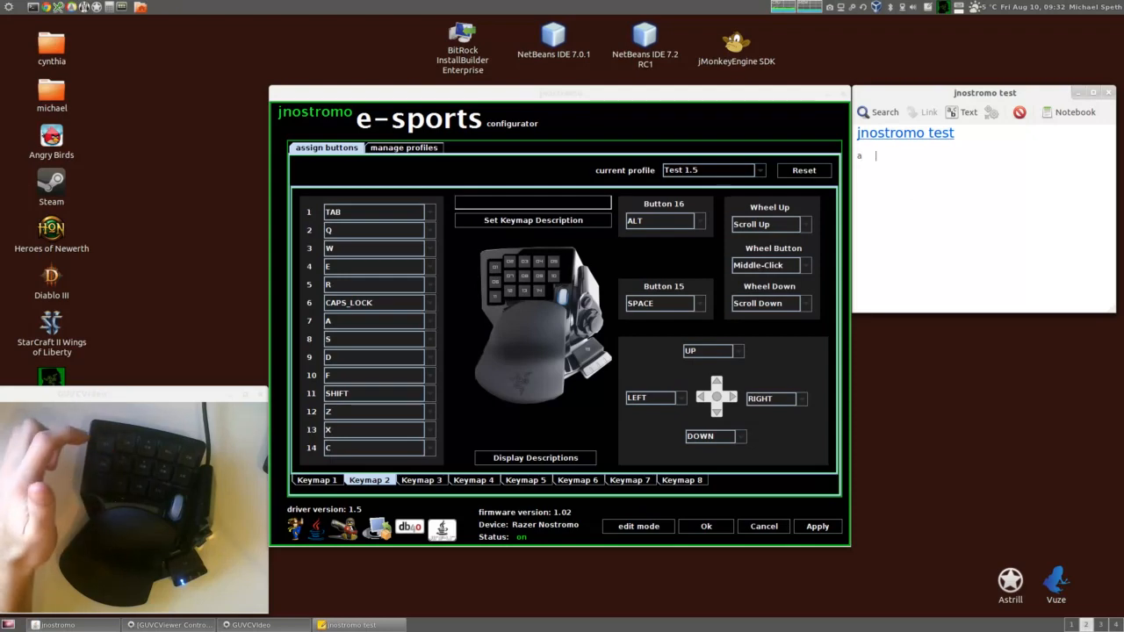
text(q)
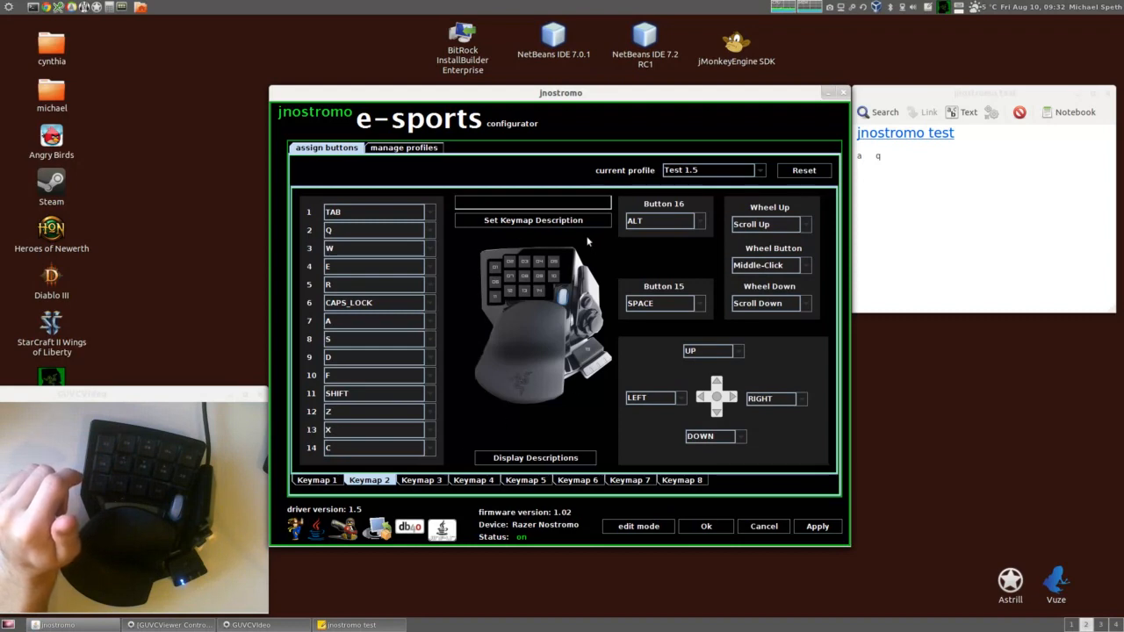
Map button 3 in Keymap 2 to switch to Keymap 1, without switching back when released, and apply the change
click(431, 250)
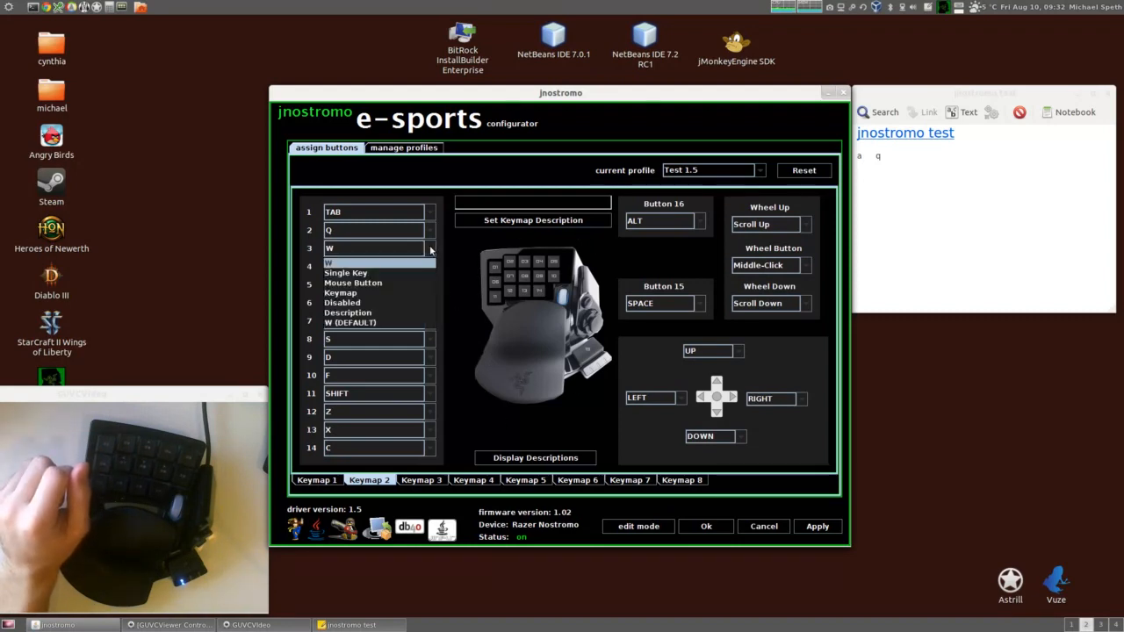
click(413, 293)
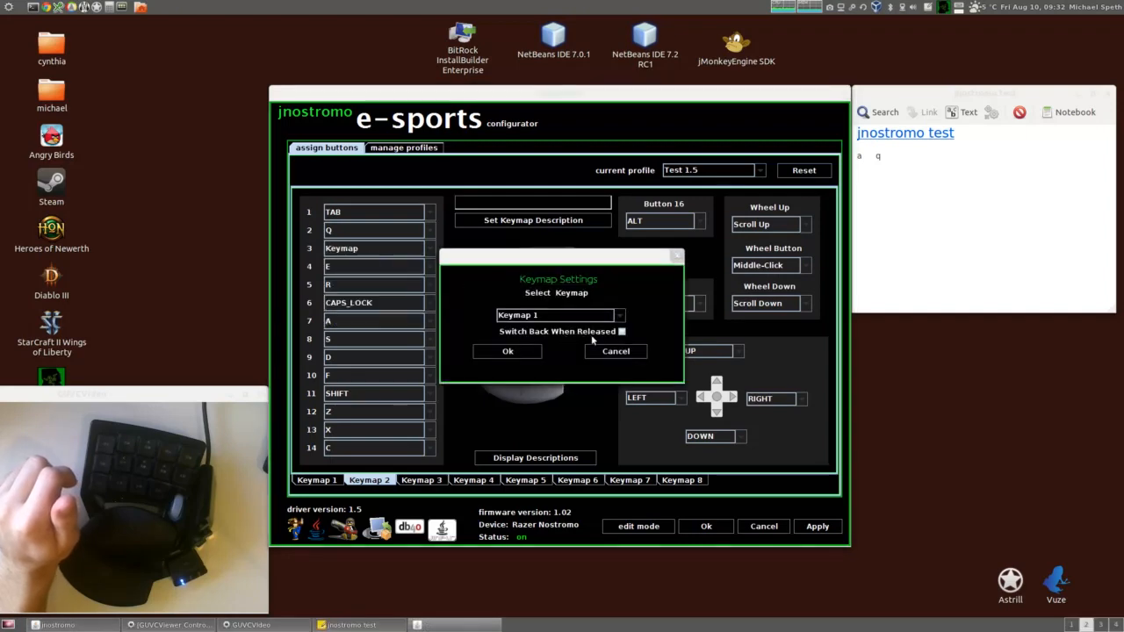
click(506, 351)
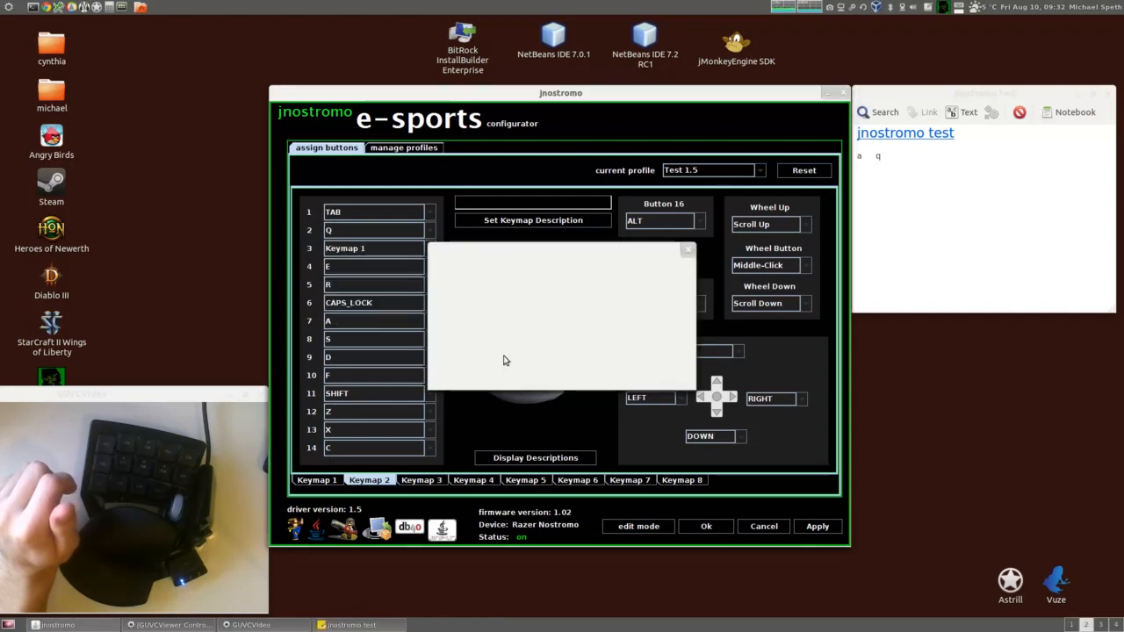
click(822, 534)
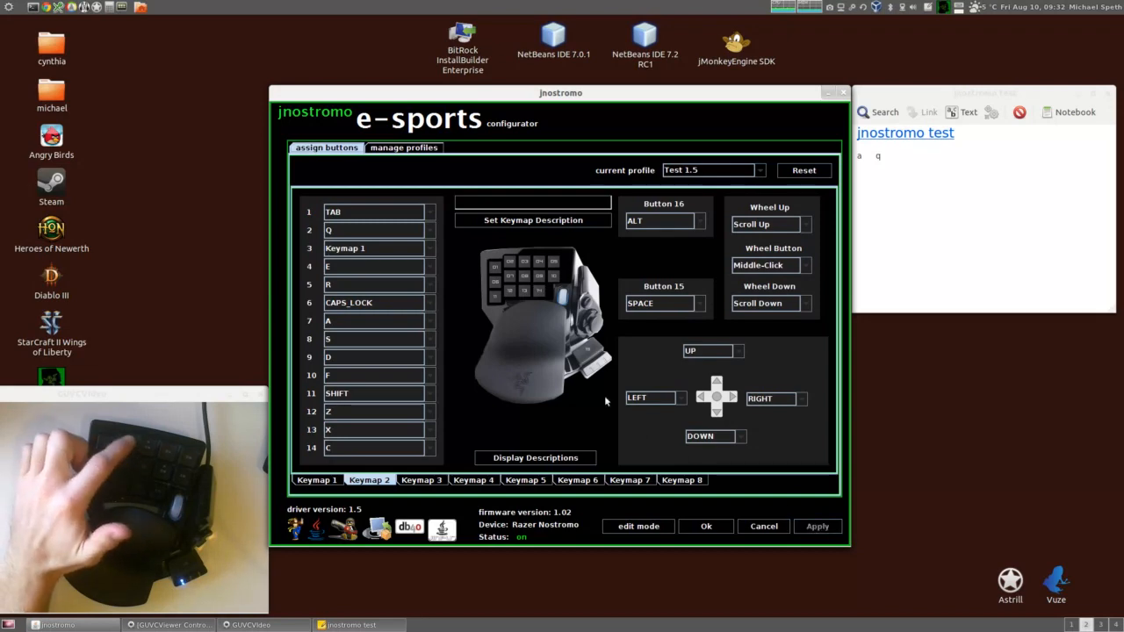
Test switching between Keymap 1 and Keymap 2 from the device, entering a, tabs and q in the jnostromo test note
click(1018, 202)
text(agq )
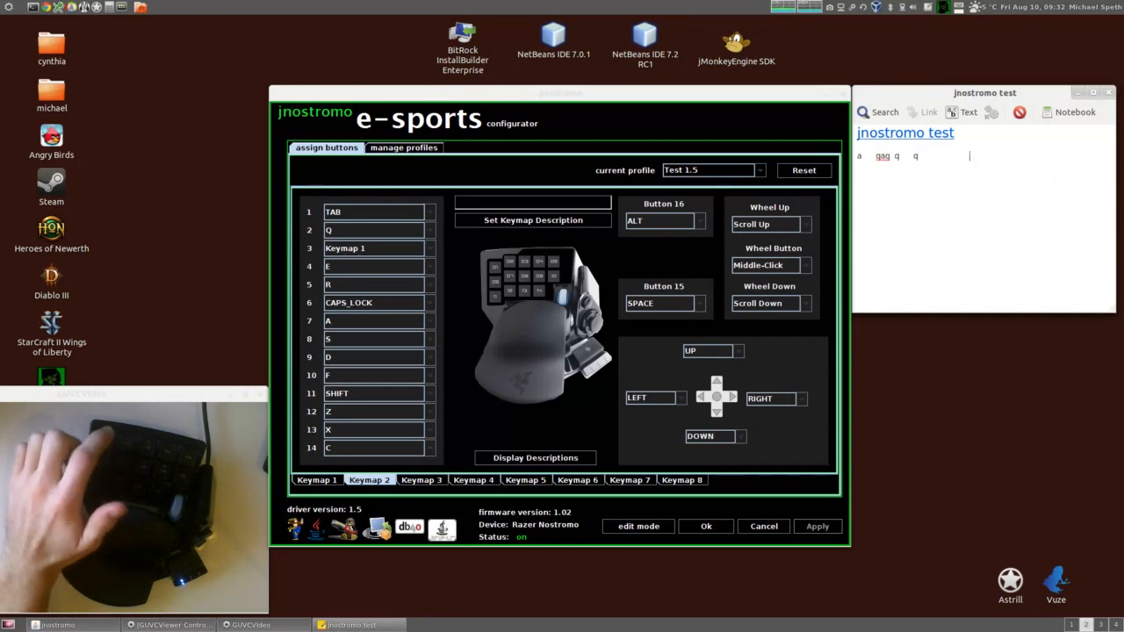
text(     qq  q)
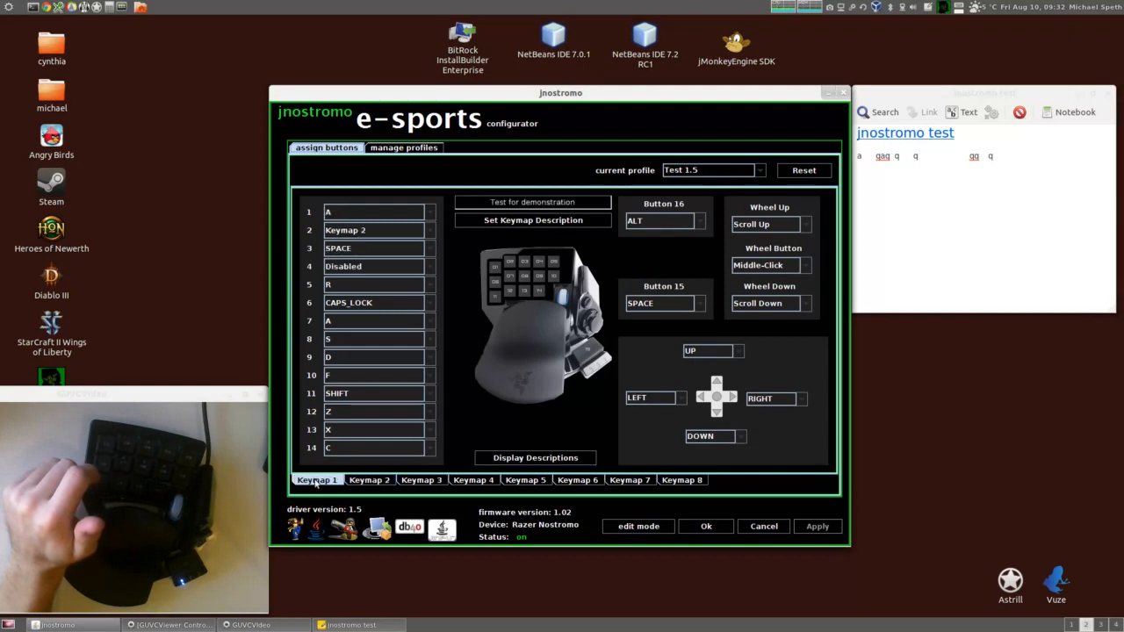
With Keymap 1 displayed, test its buttons in the jnostromo test note by entering runs of a and spaces
click(1023, 215)
text(aaaaaa  aa)
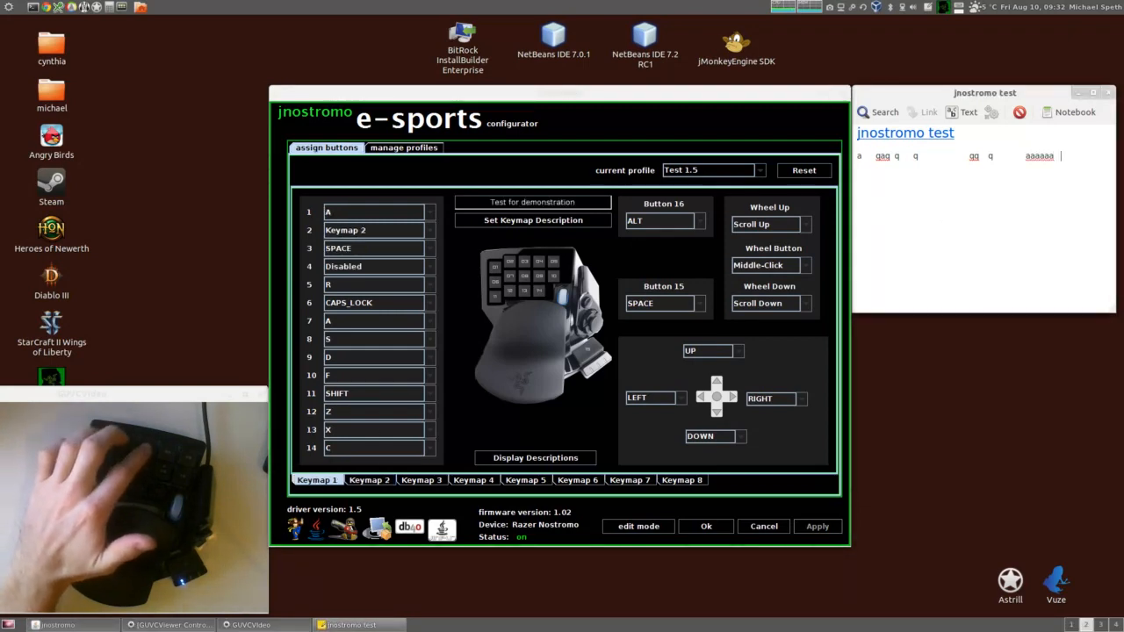
text(aaa a a)
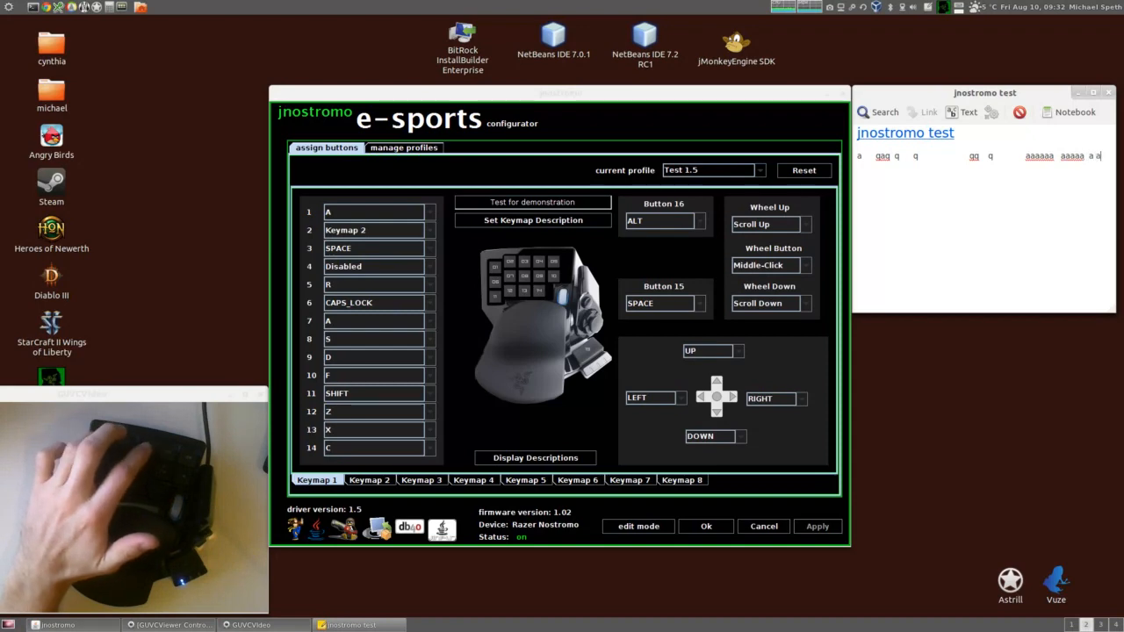
key(Return)
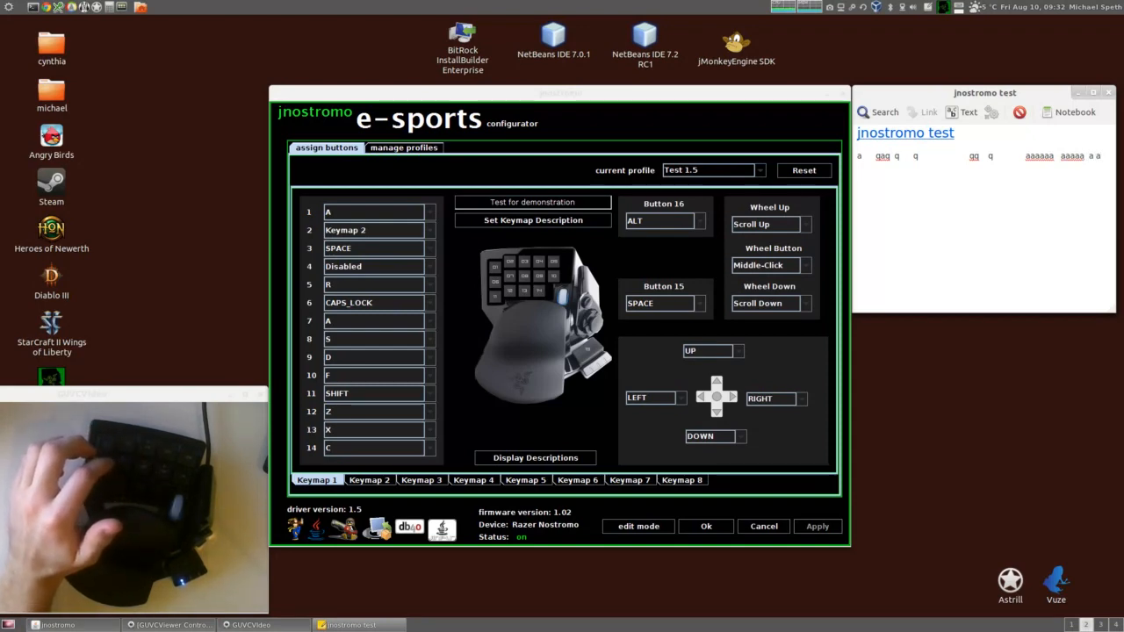
Map button 2 in Keymap 1 to Keymap 2 with Switch Back When Released enabled
click(612, 227)
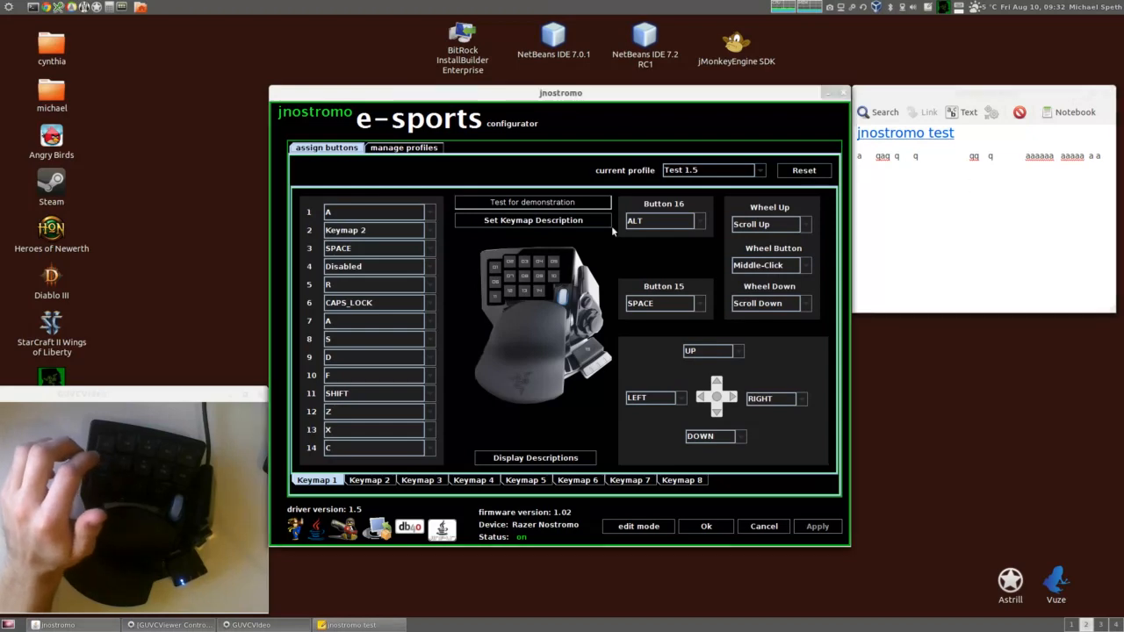
click(430, 254)
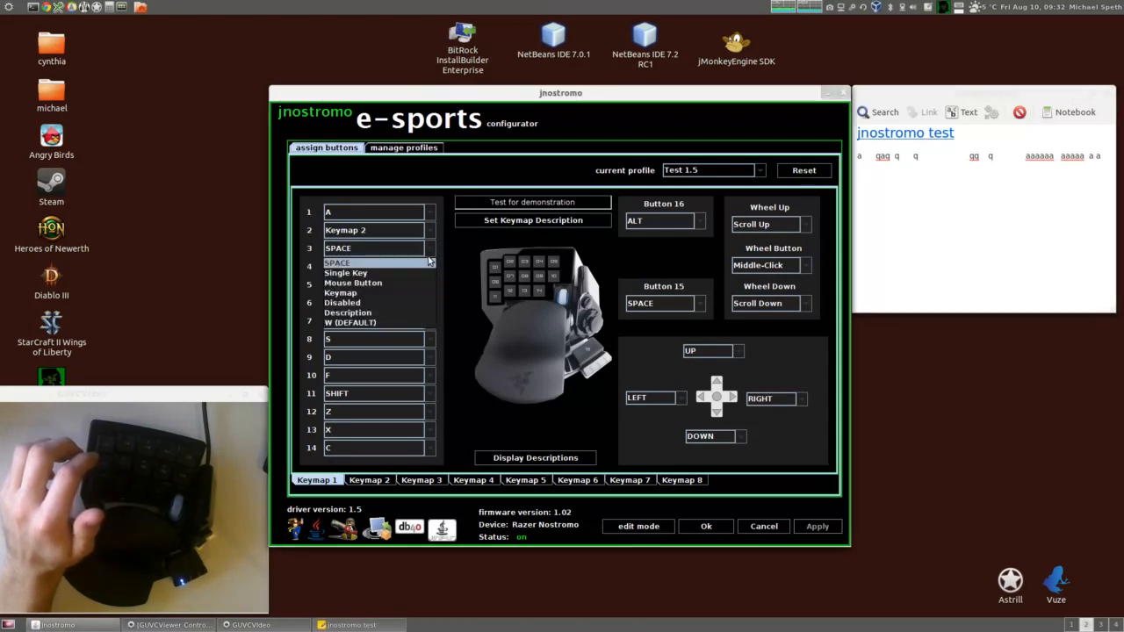
click(431, 250)
click(429, 231)
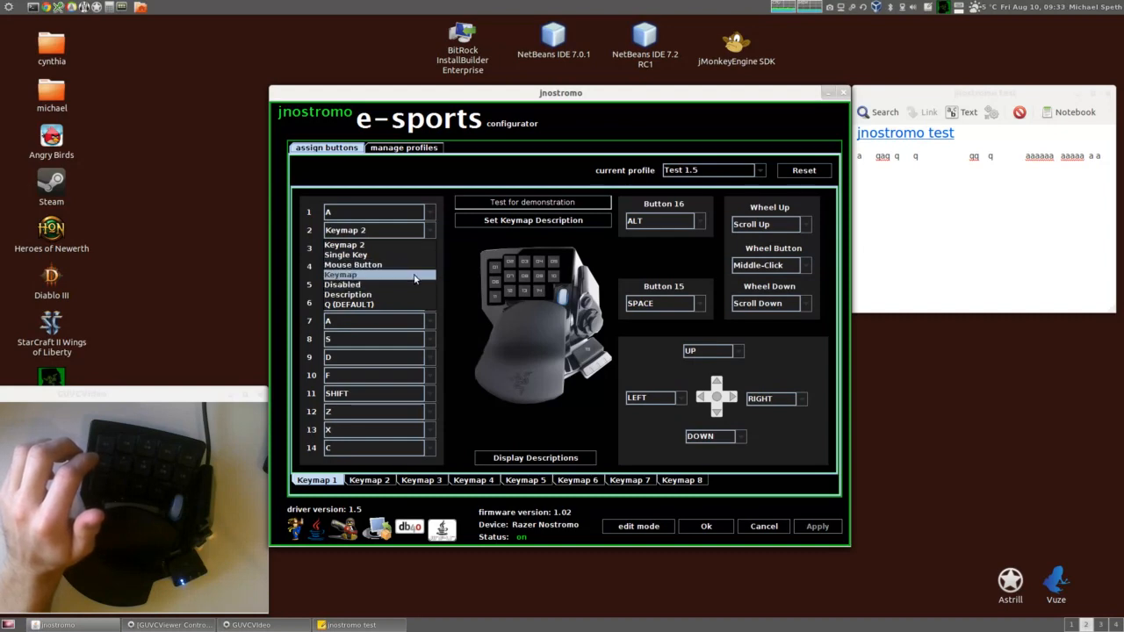
click(415, 275)
click(622, 332)
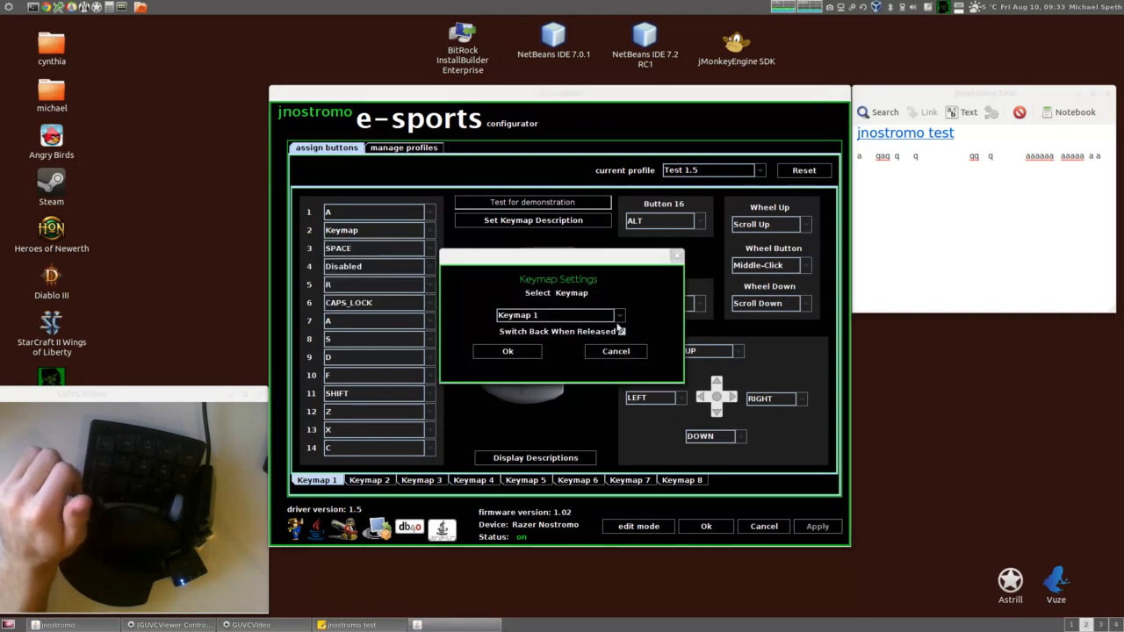
click(619, 315)
click(562, 338)
click(518, 352)
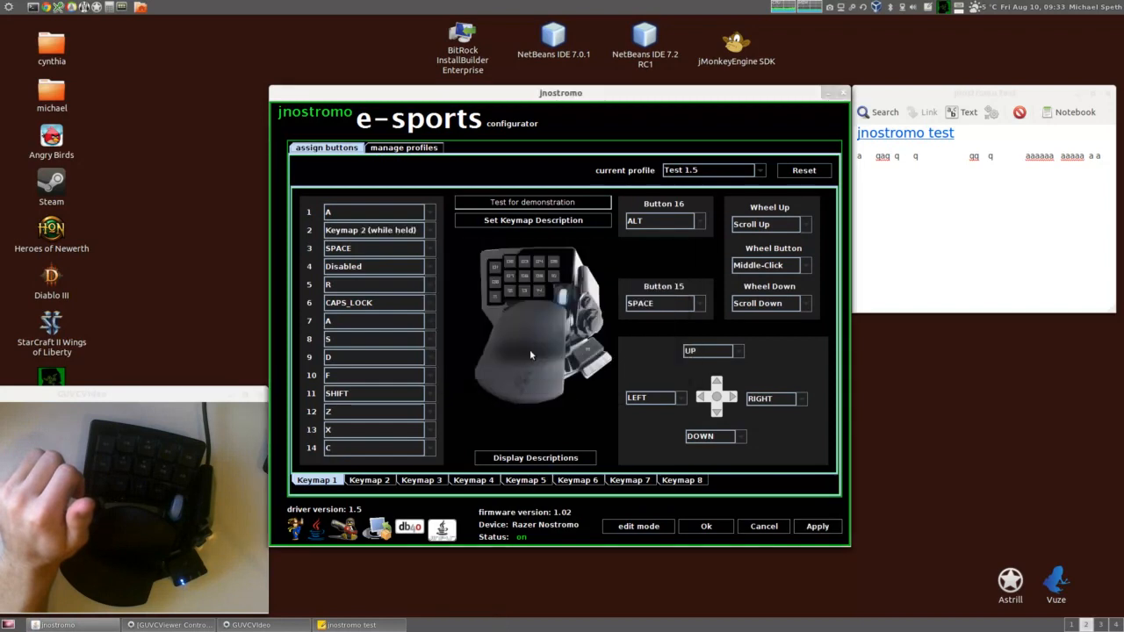
Apply the Keymap 1 changes and test them in the jnostromo test note by entering ten a's and spaces
click(817, 527)
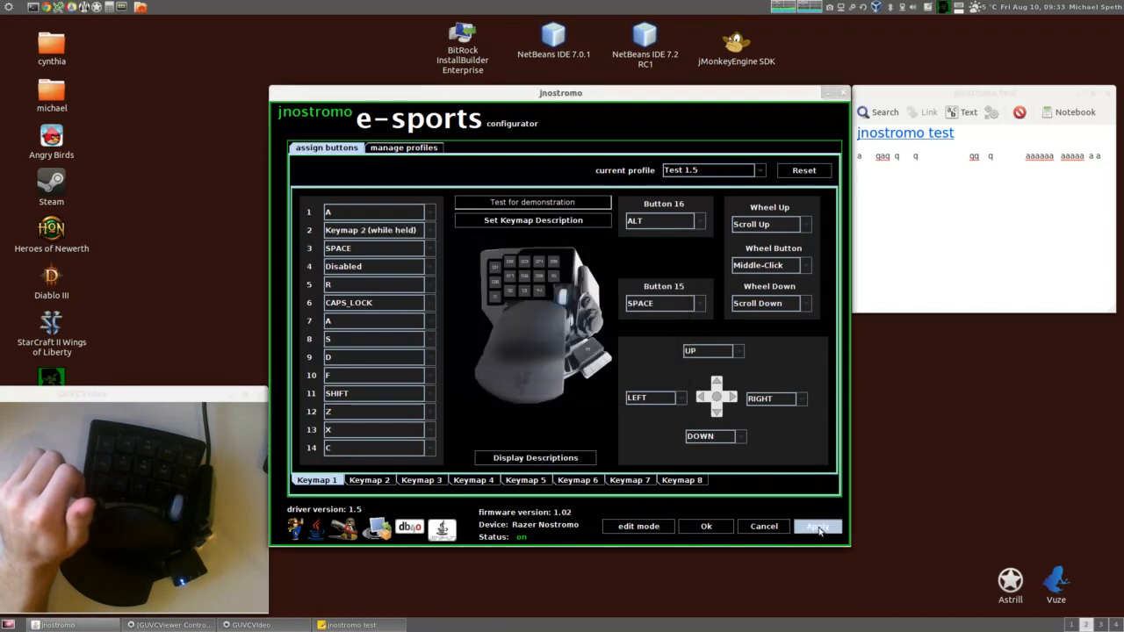
click(934, 216)
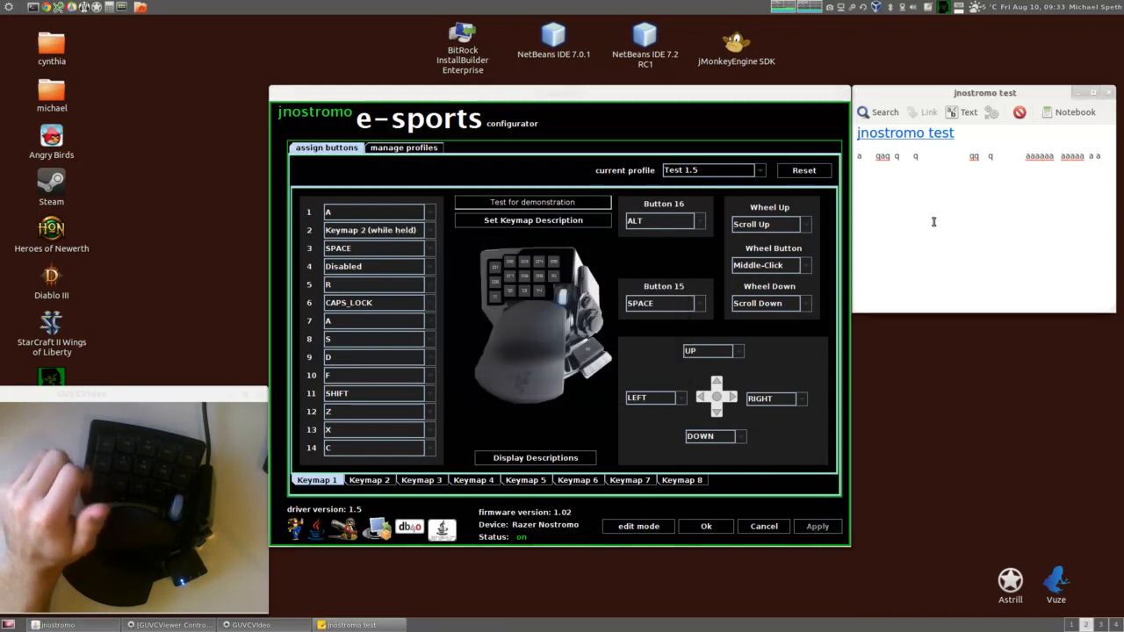
text(aaaaaaaaaa)
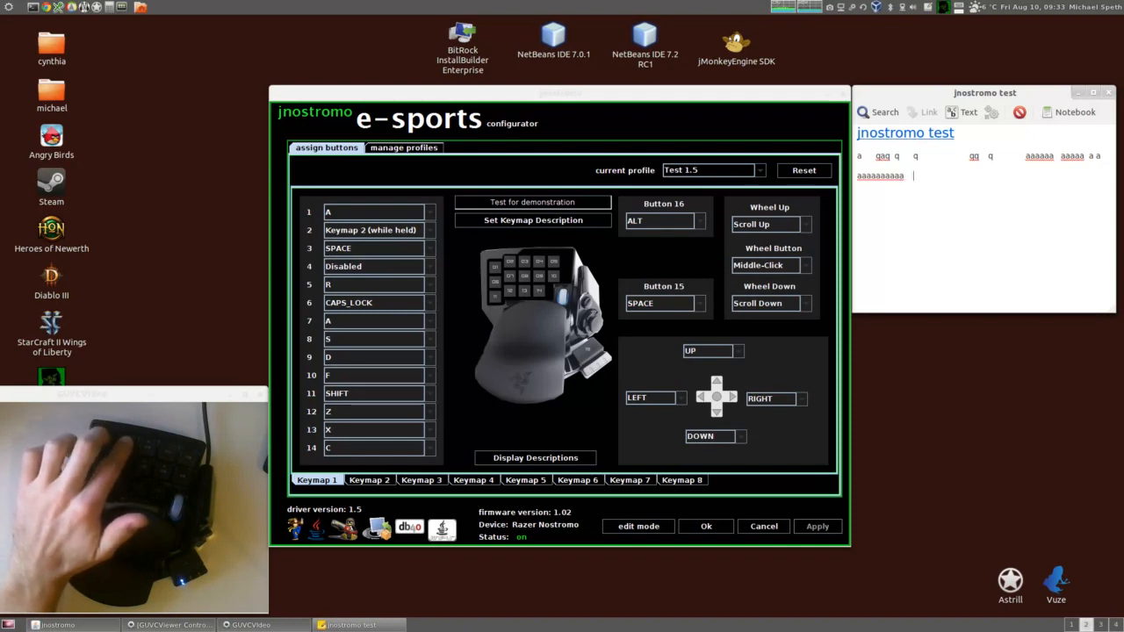
Compare the button 2 and button 3 assignments in Keymap 2 with those in Keymap 1
click(376, 483)
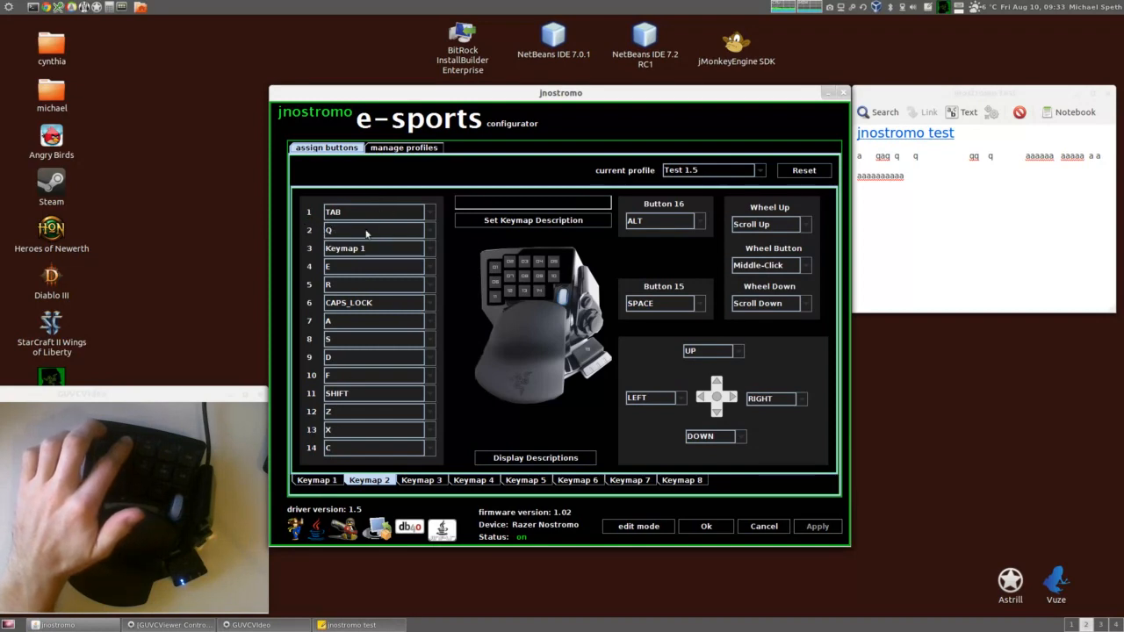
click(331, 480)
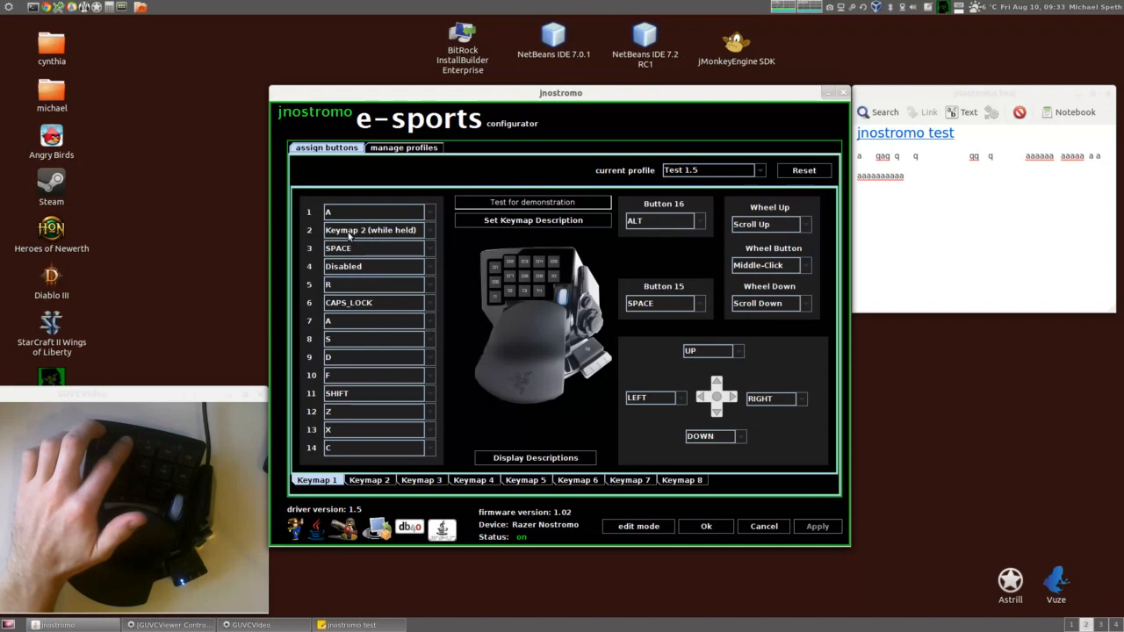
key(q)
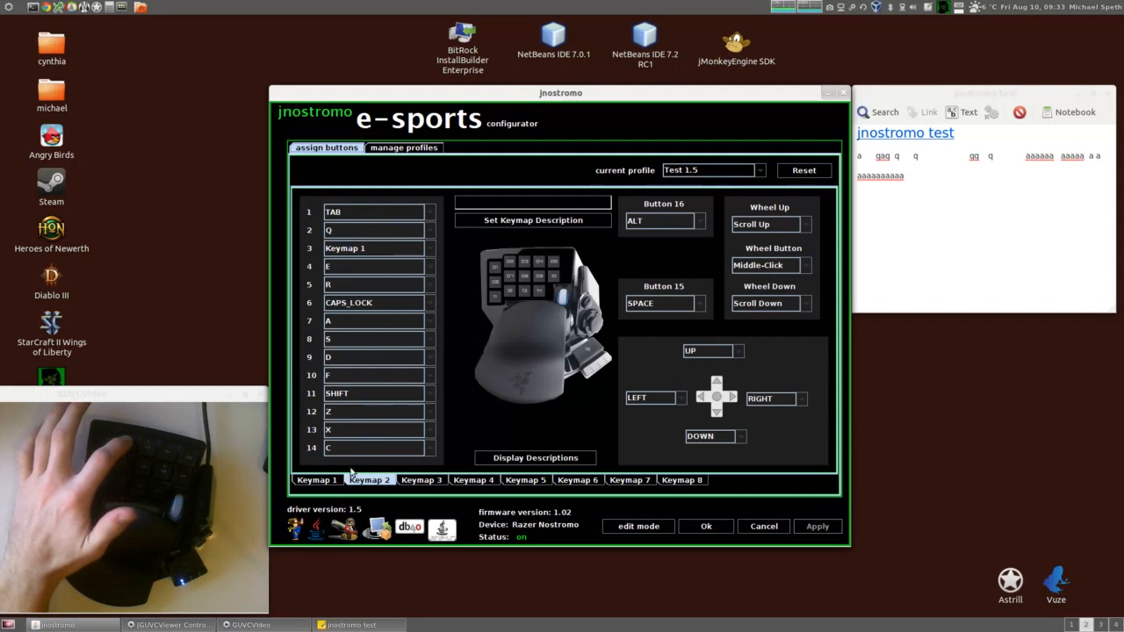
click(324, 483)
Test the Keymap 1 buttons, including the while-held switch, by entering further runs of a and spaces in the jnostromo test note
click(894, 251)
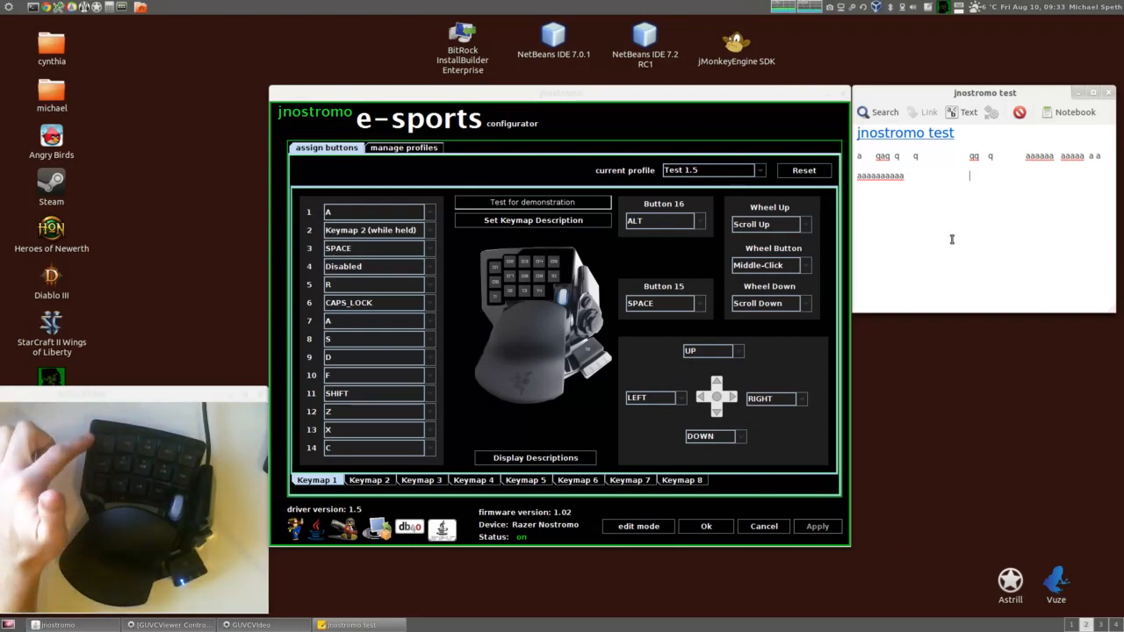
text(aaaaaaaaaa)
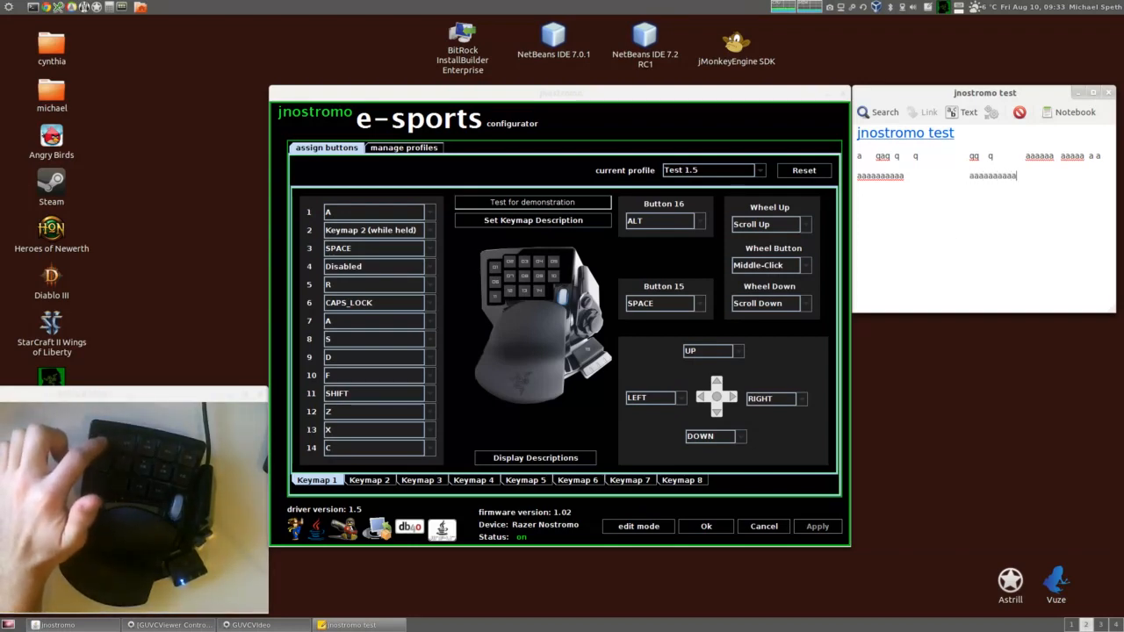
text(aaaaa                )
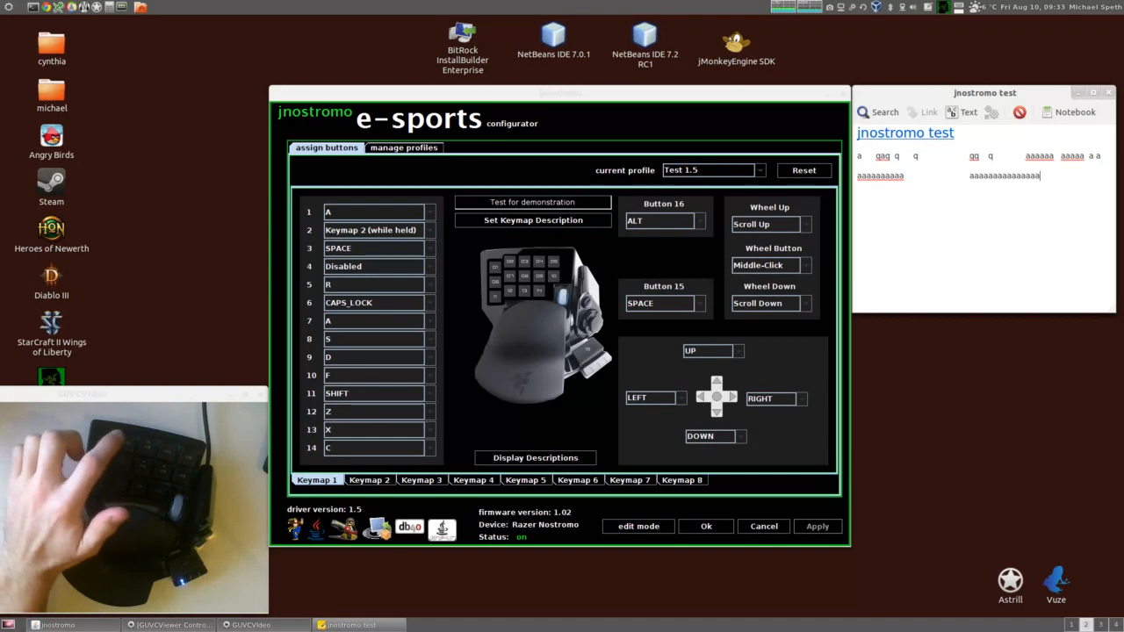
text(                             aaa)
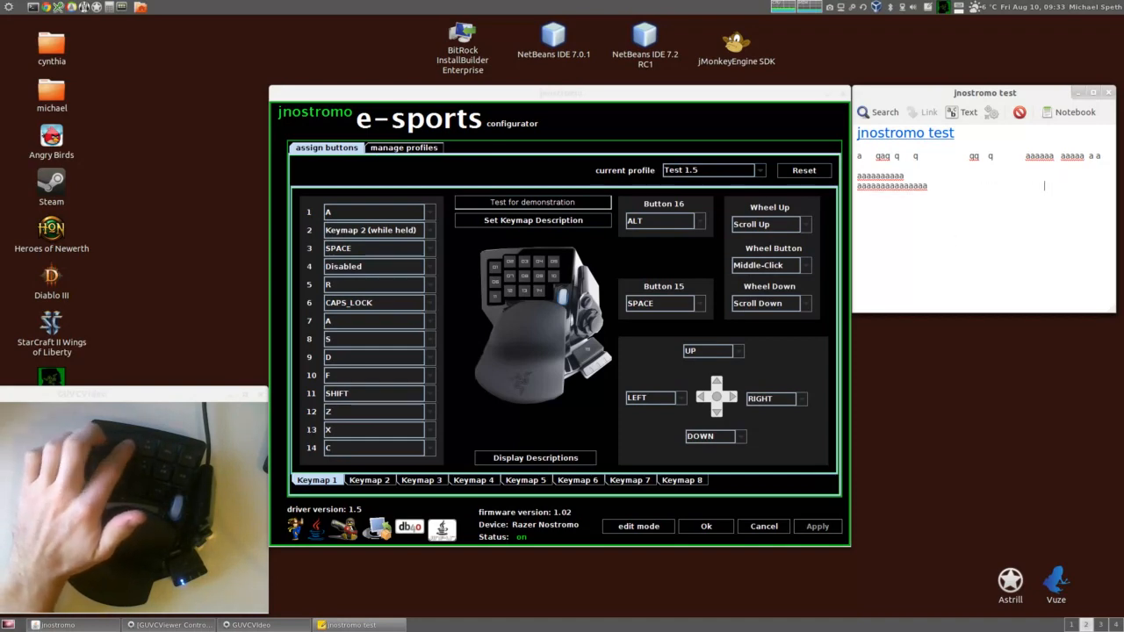
text(                            aaa)
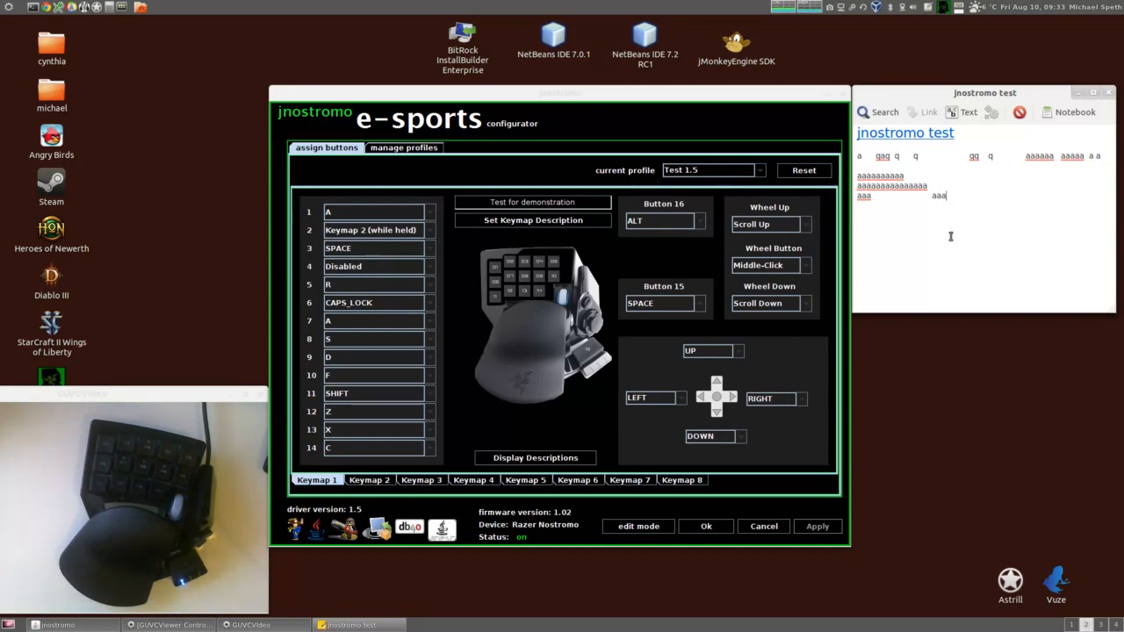
Test the device's directional pad by moving the text cursor up and down through the lines of the jnostromo test note
key(Up)
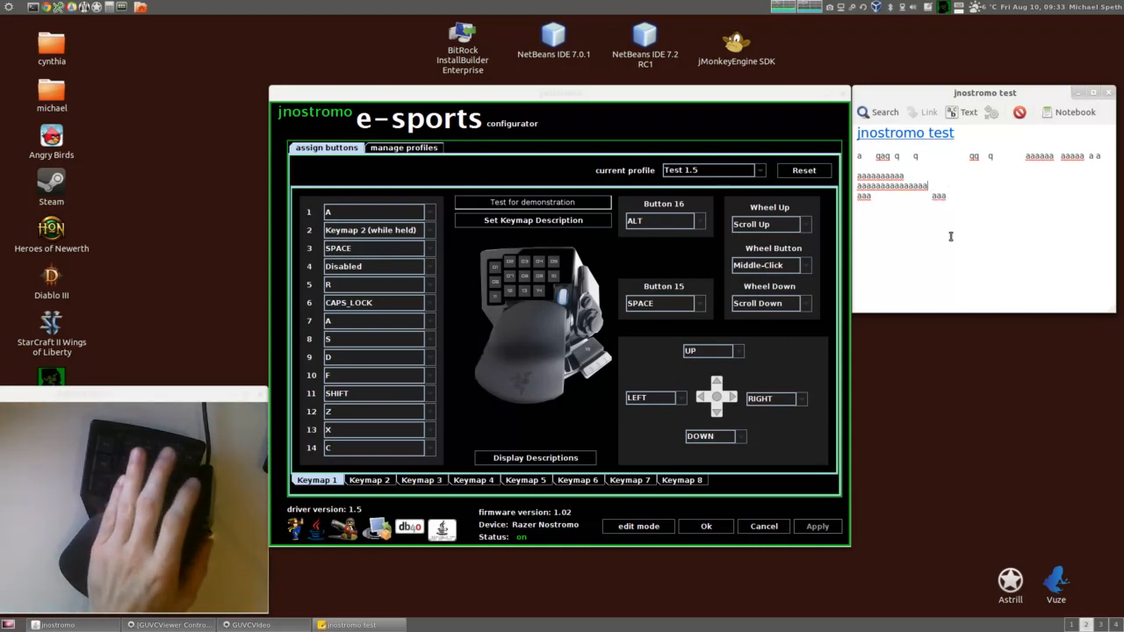
key(Up)
key(Up)
key(Up)
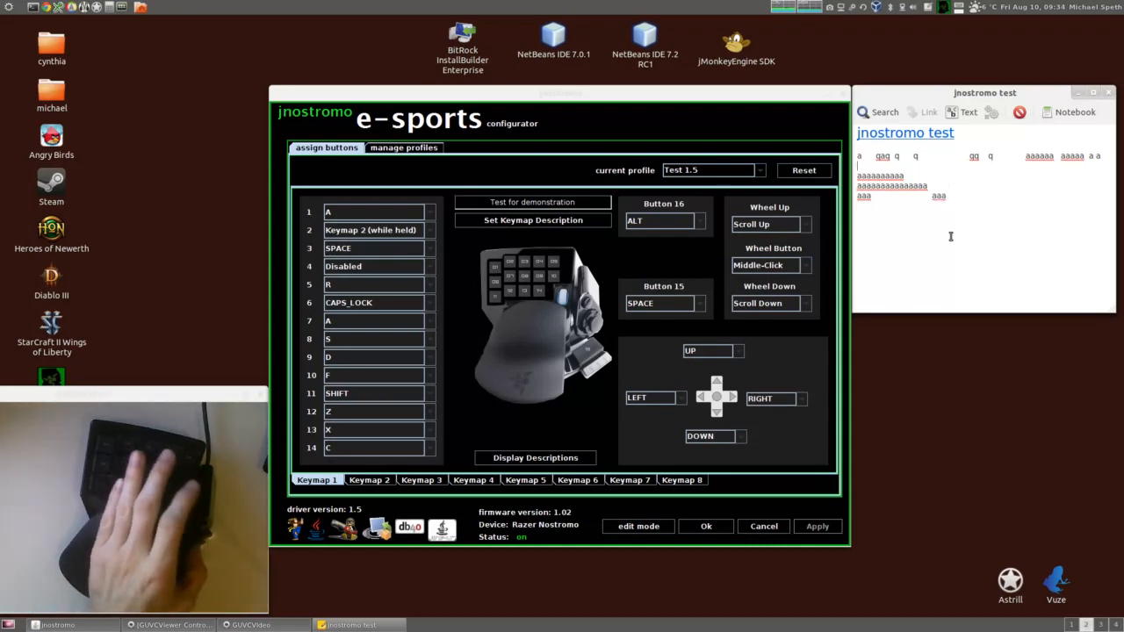
key(Down)
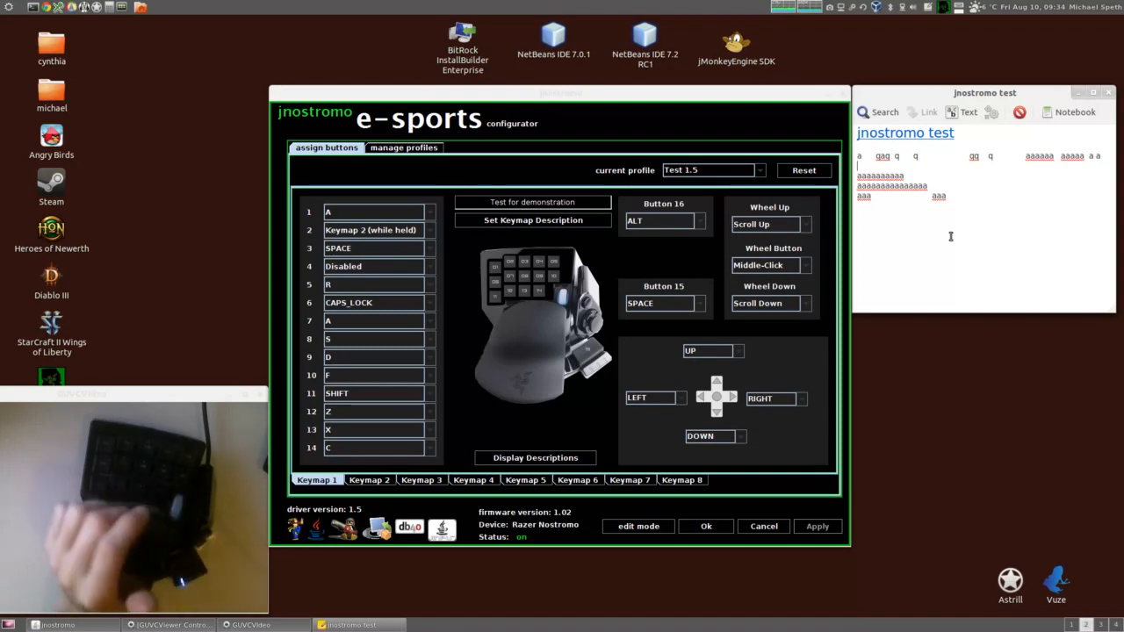
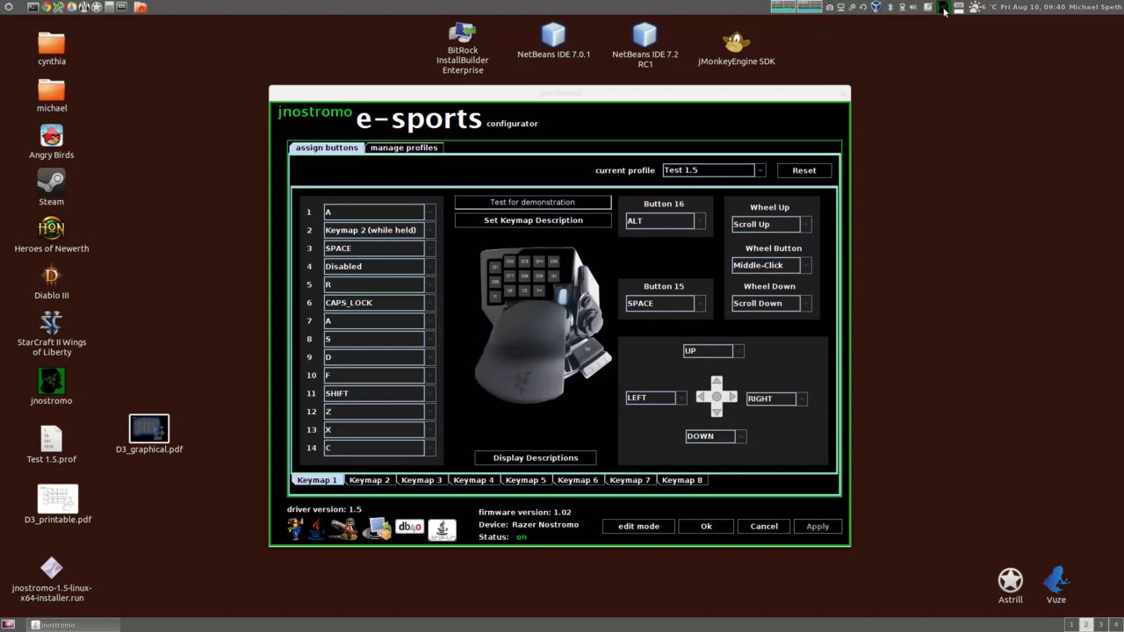
View the About information for jnostromo 1.5 from the system tray and again from the configurator's monkey logo, closing it each time
right_click(944, 10)
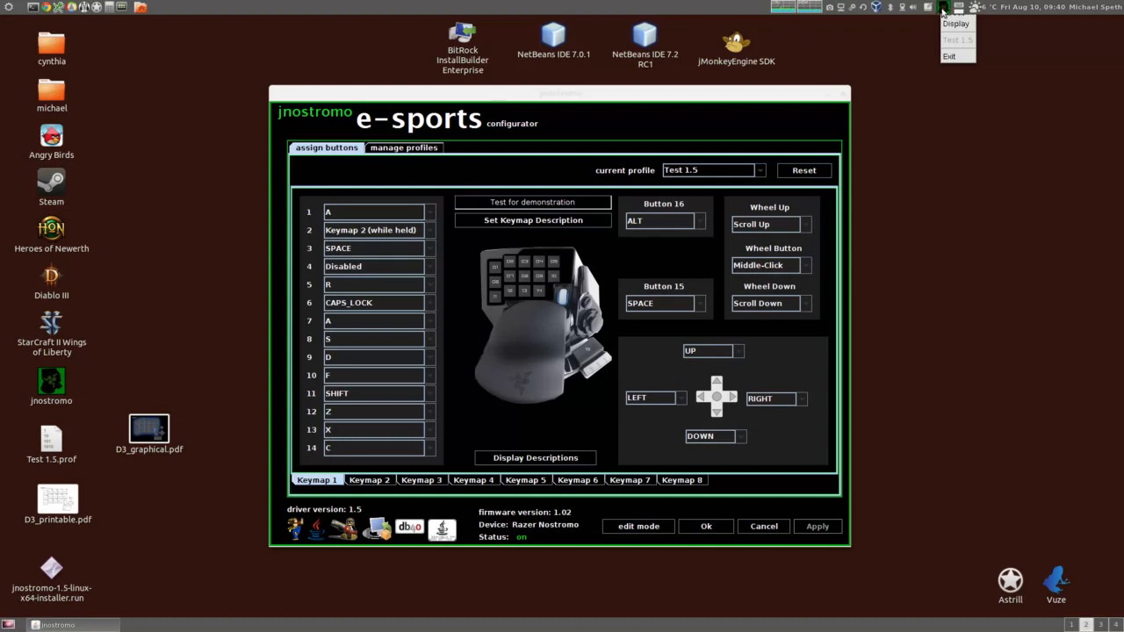
click(957, 14)
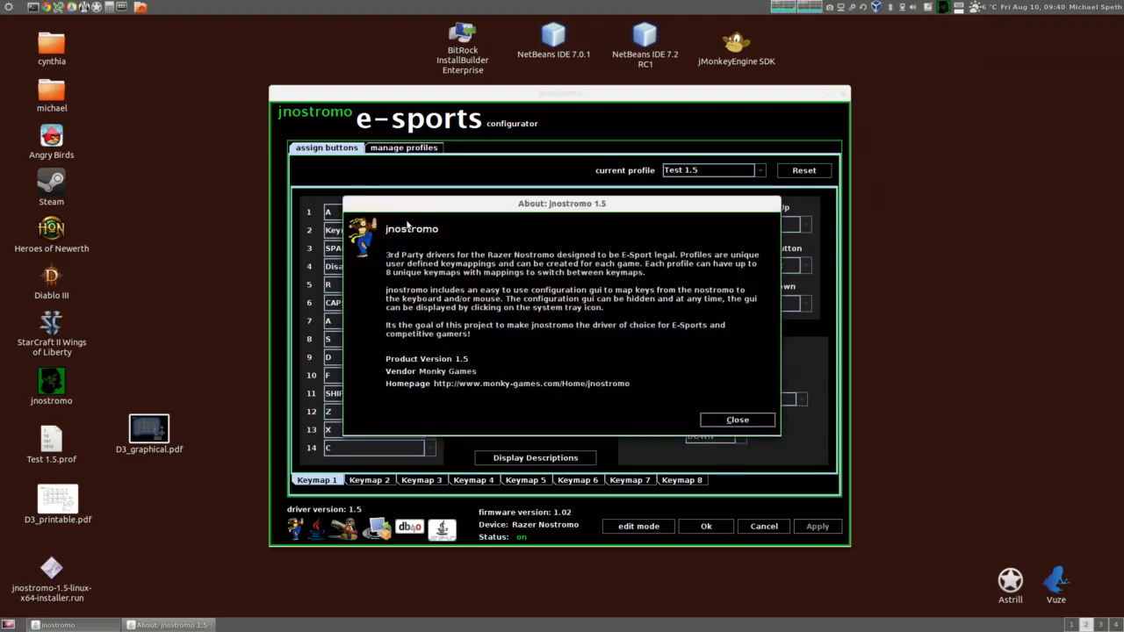
click(737, 420)
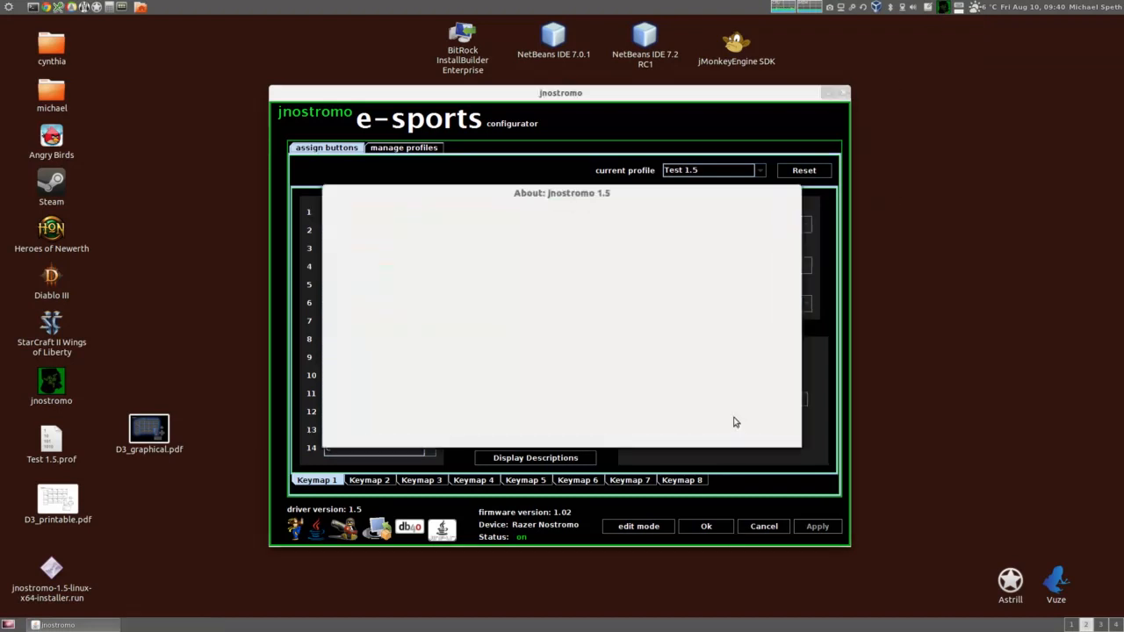
click(295, 532)
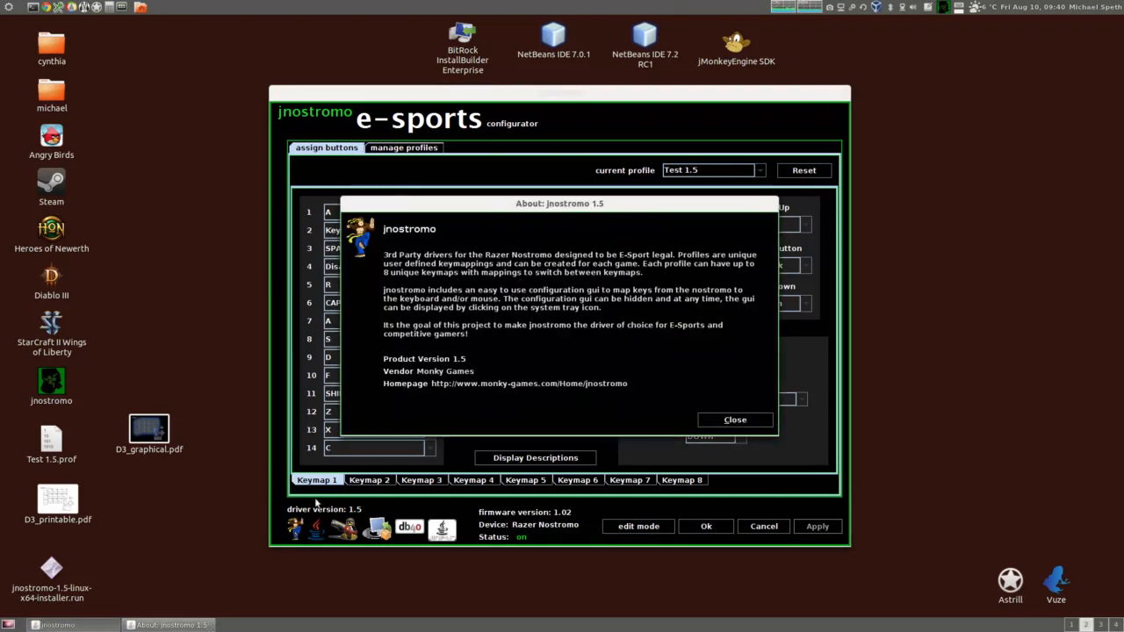
click(735, 420)
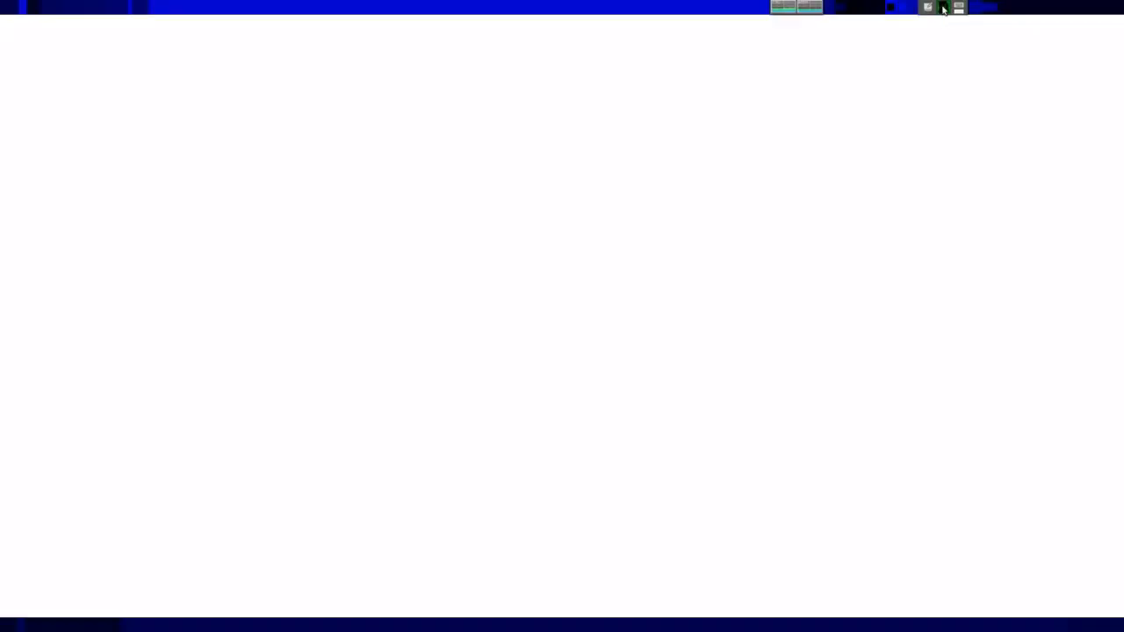
Hide the jnostromo configurator to the system tray and display it again from there
click(943, 7)
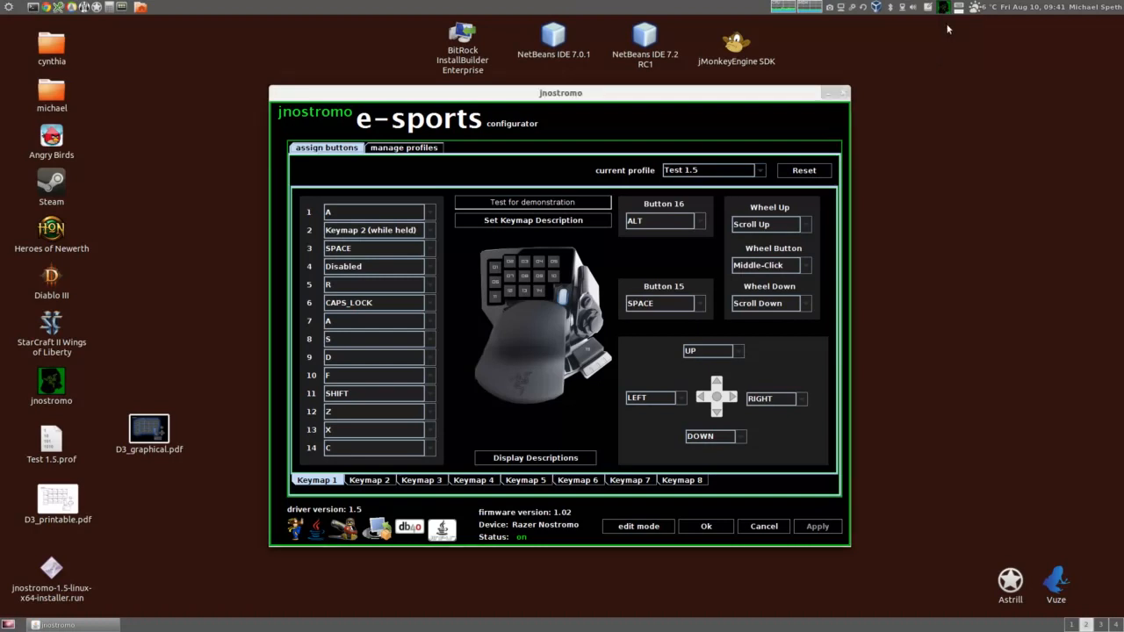
click(946, 27)
click(709, 529)
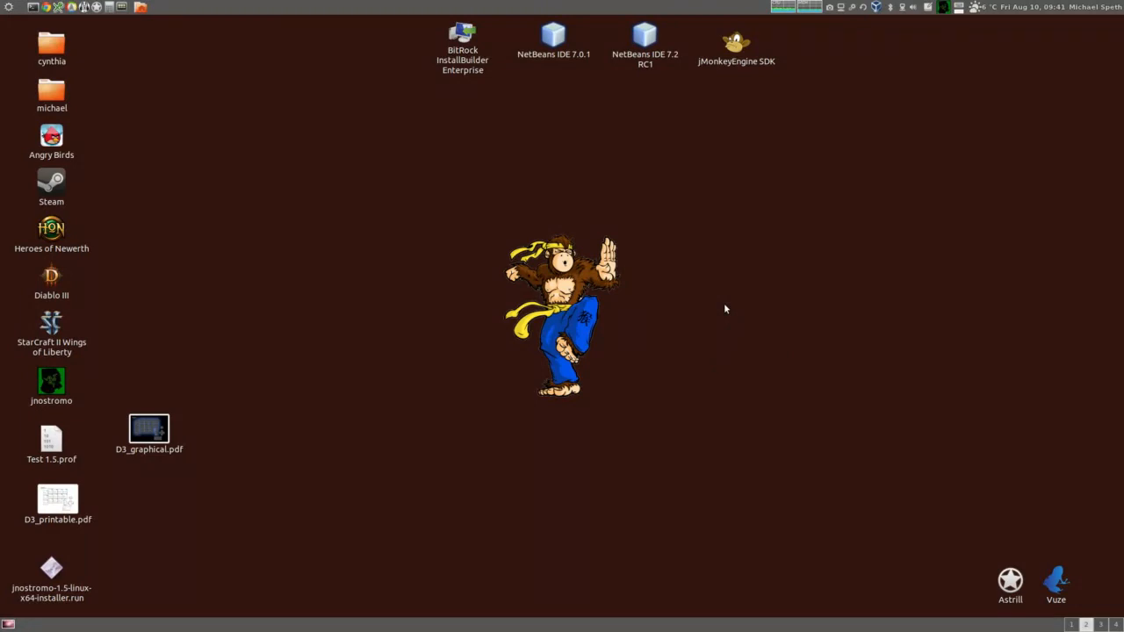
click(943, 8)
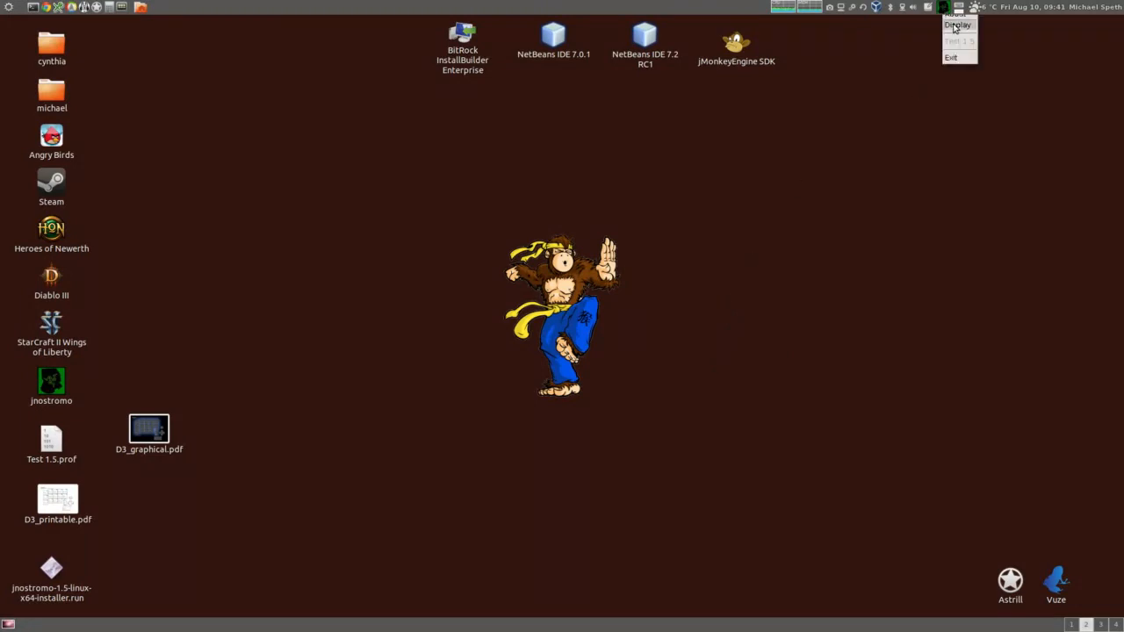
click(953, 27)
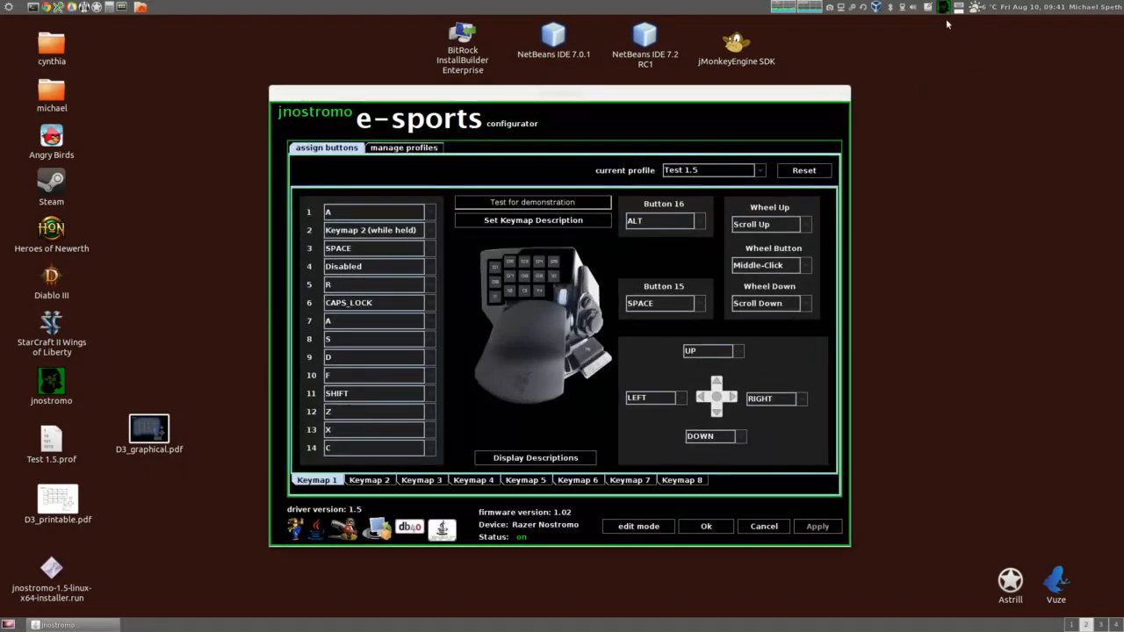
Check the active profile shown by the system tray entry, hide the configurator, and bring it back with Display
click(945, 10)
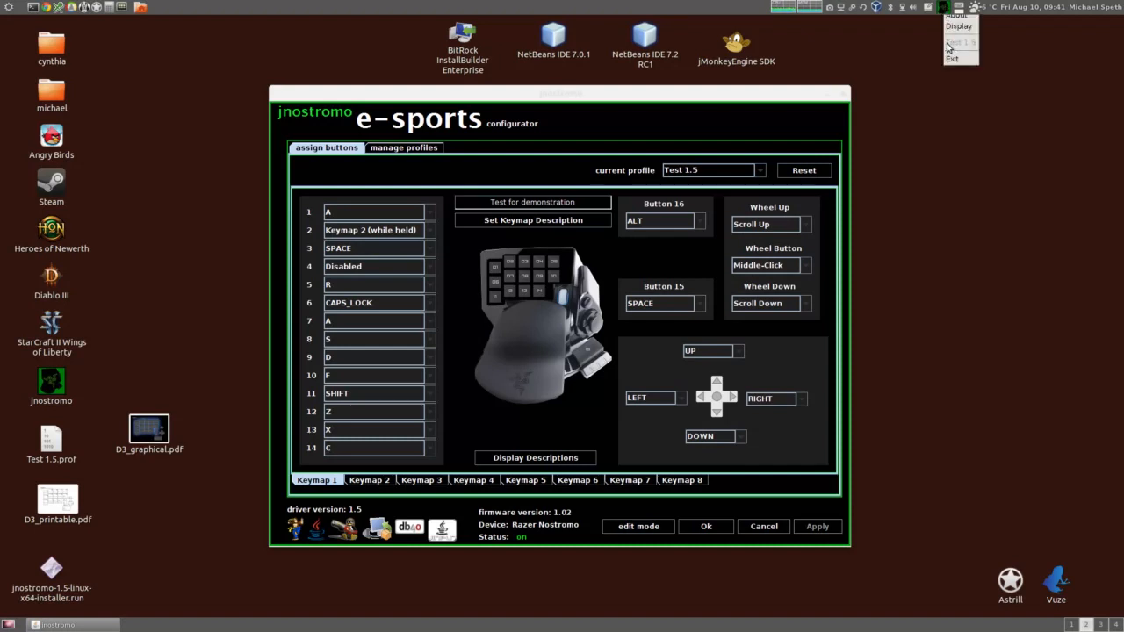
click(896, 179)
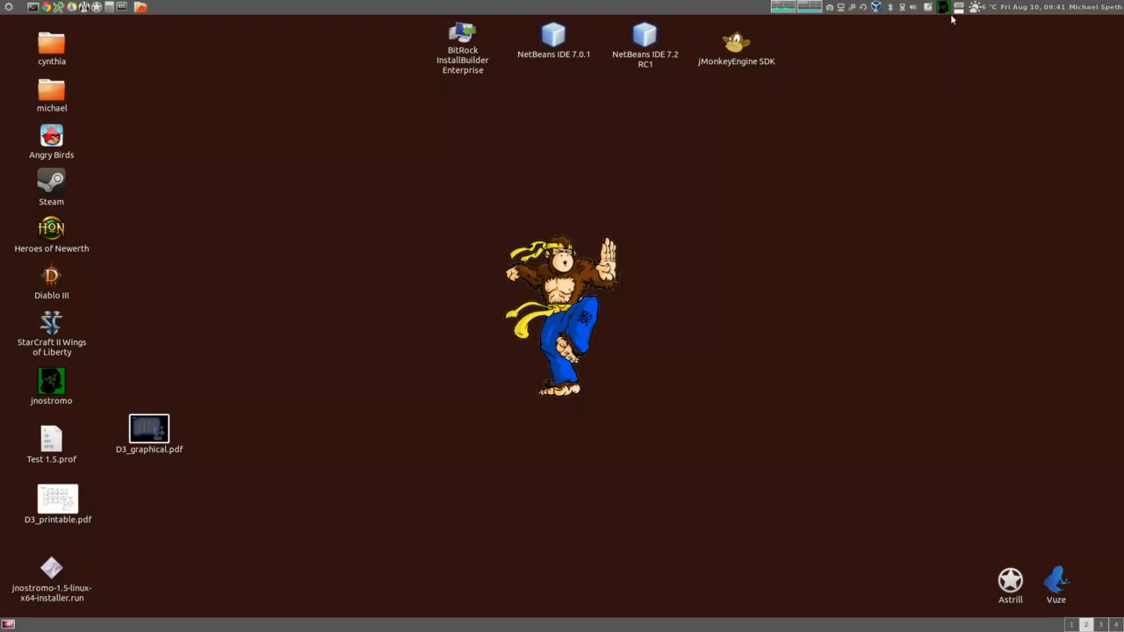
click(945, 8)
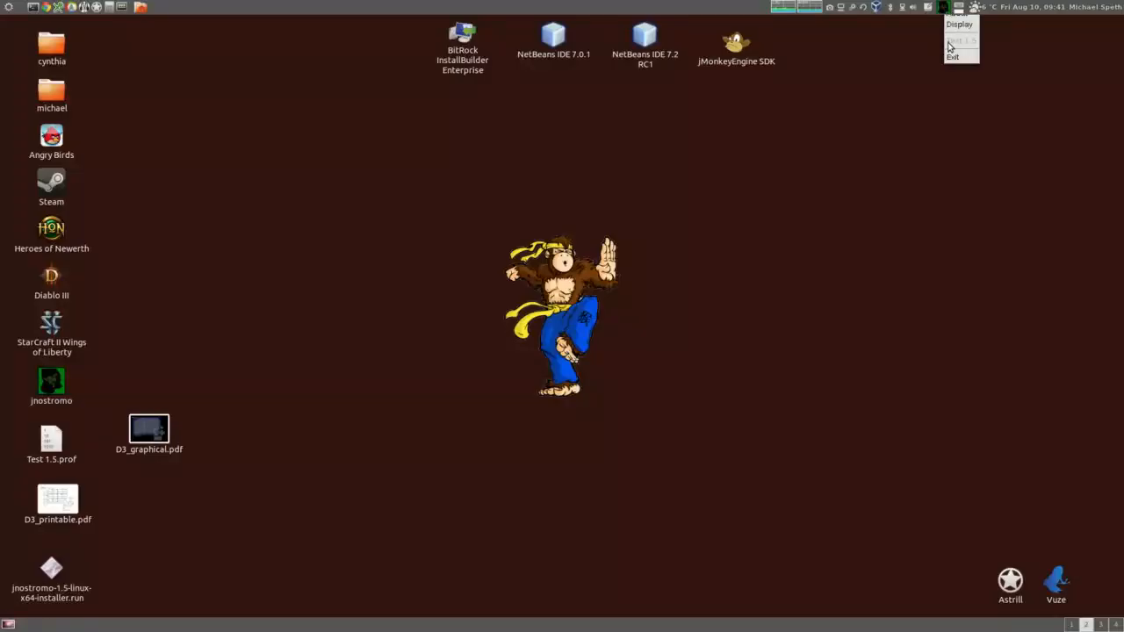
click(961, 24)
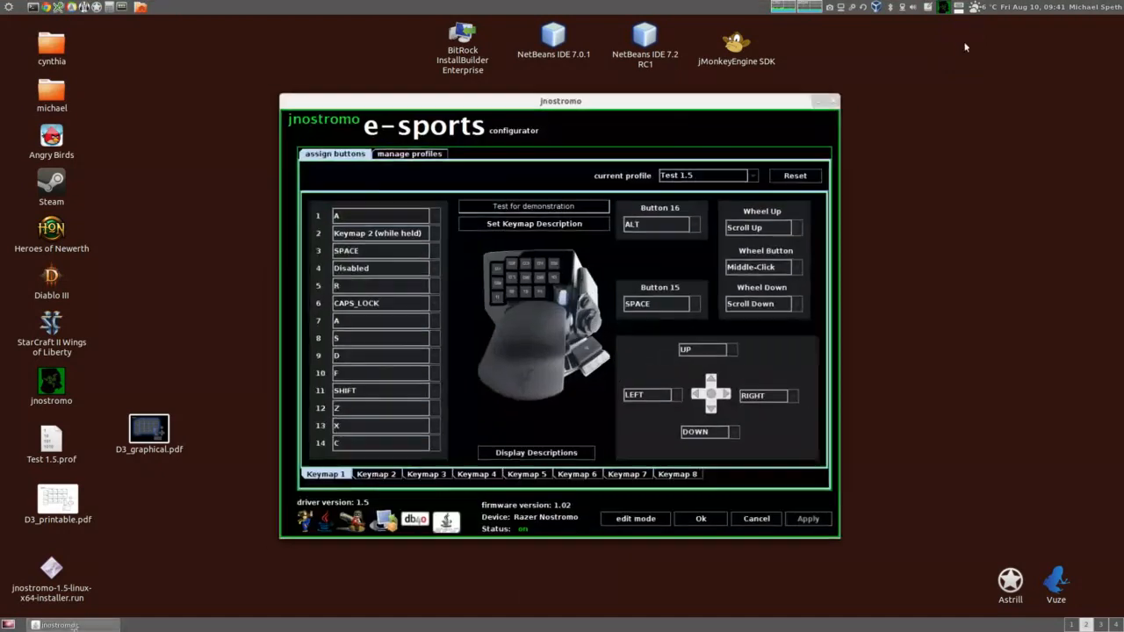
Switch the current profile to Diablo III, hide the configurator, and check the active profile from the system tray
click(761, 171)
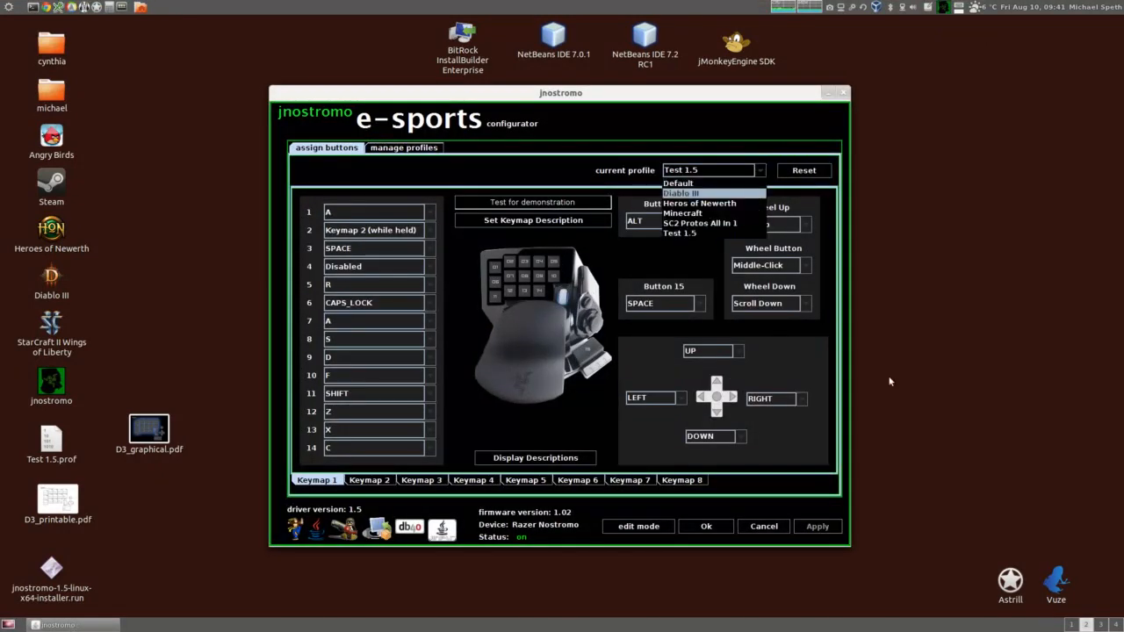
key(Return)
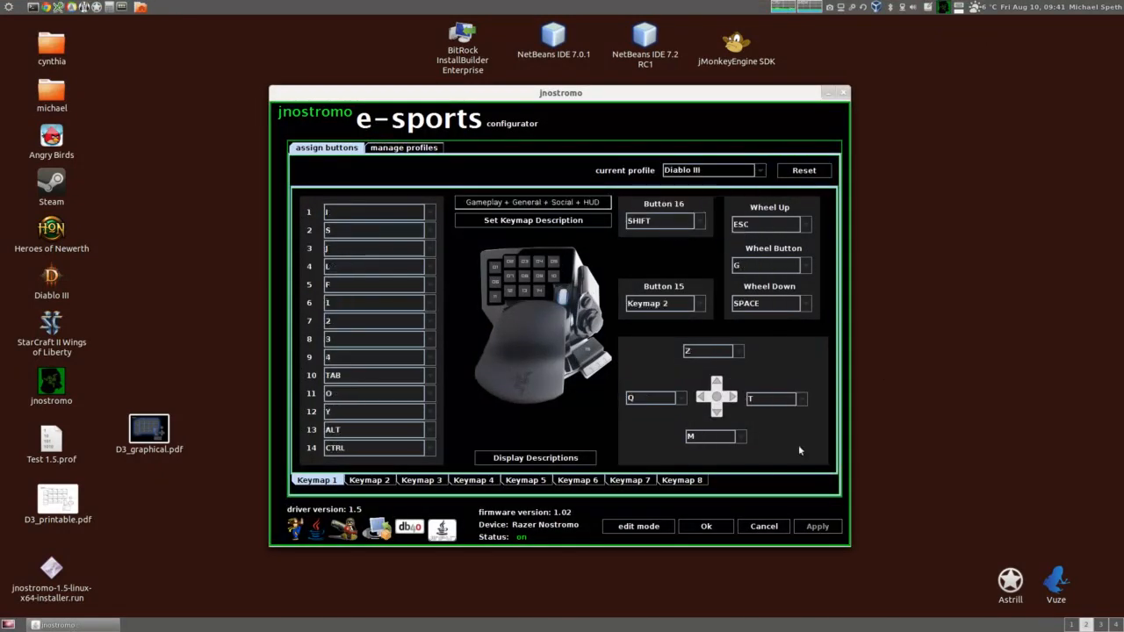
click(729, 533)
click(942, 7)
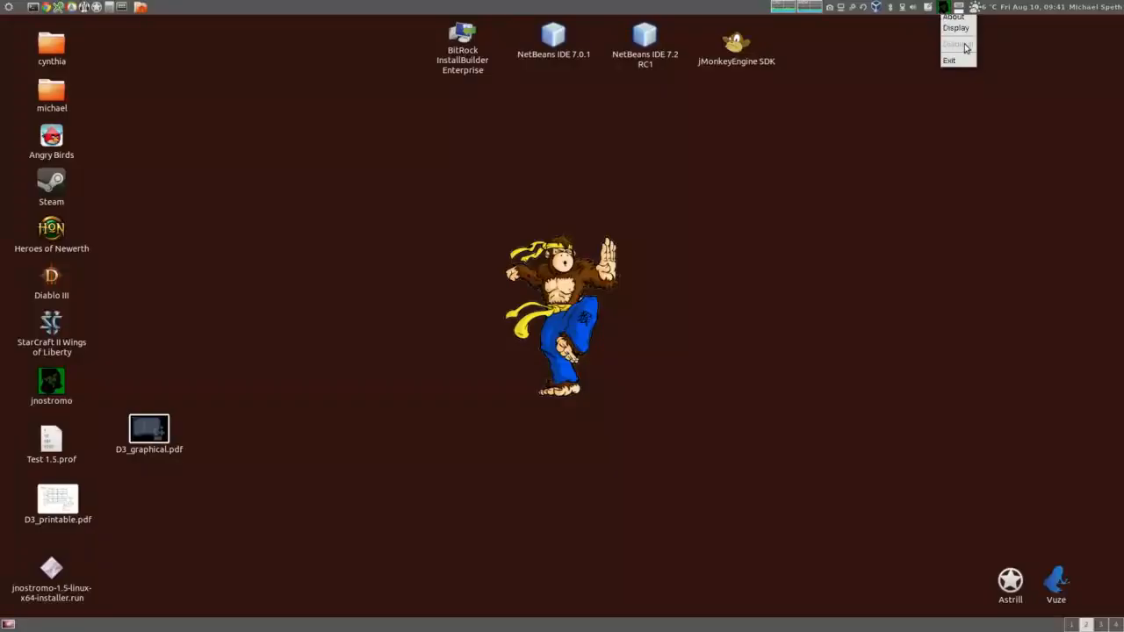
click(840, 137)
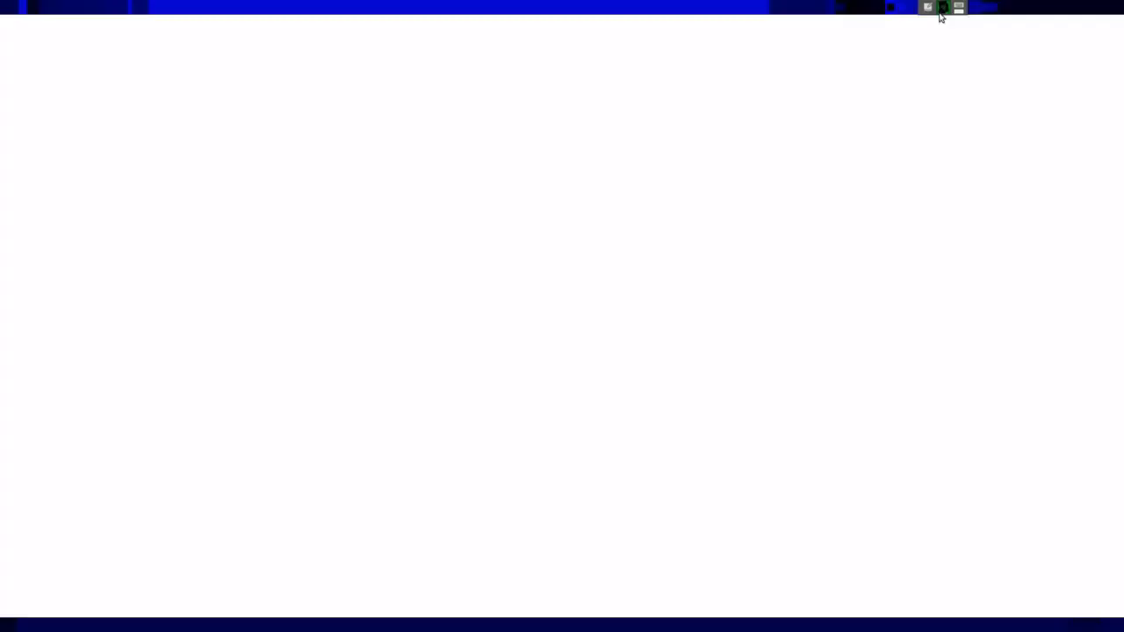
Review the system tray options again and display the configurator with the Diablo III profile
click(941, 9)
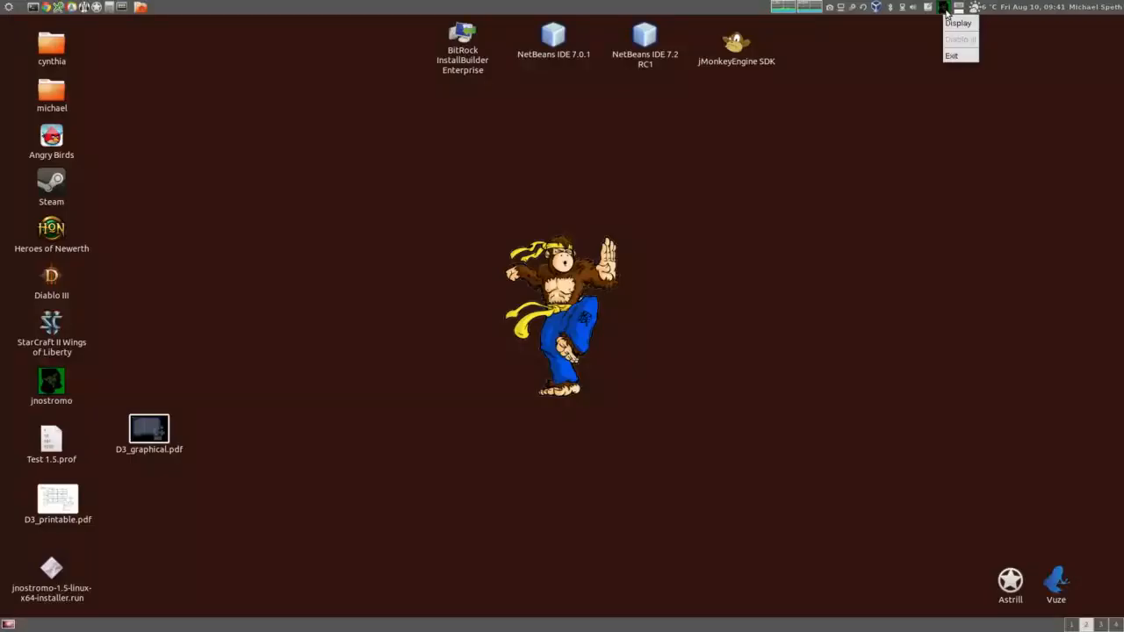
click(924, 51)
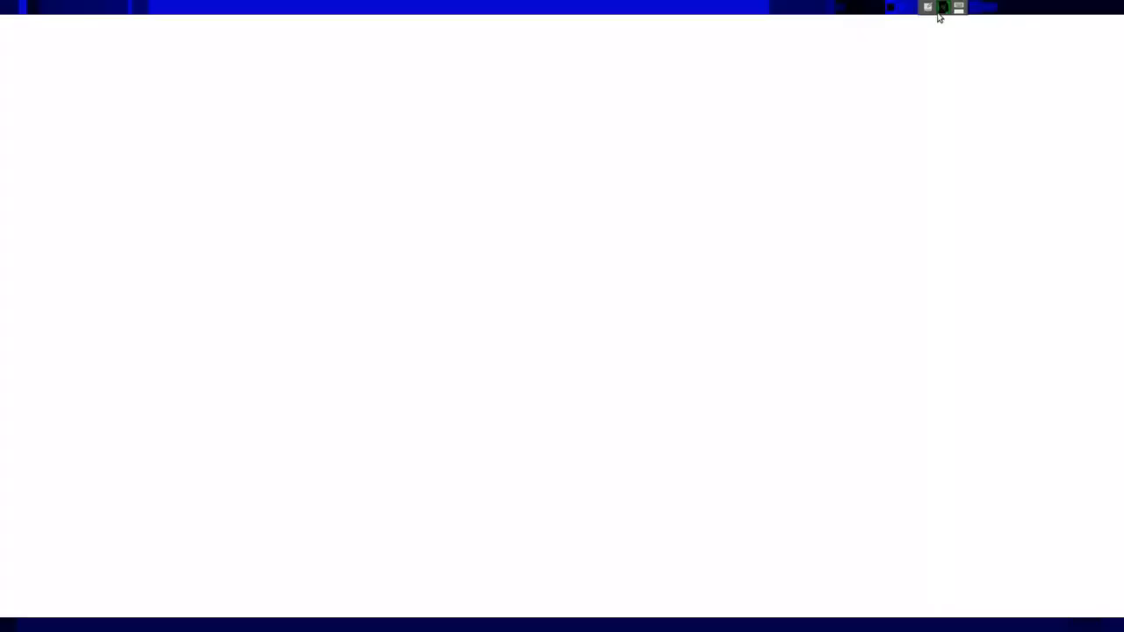
click(945, 9)
click(947, 26)
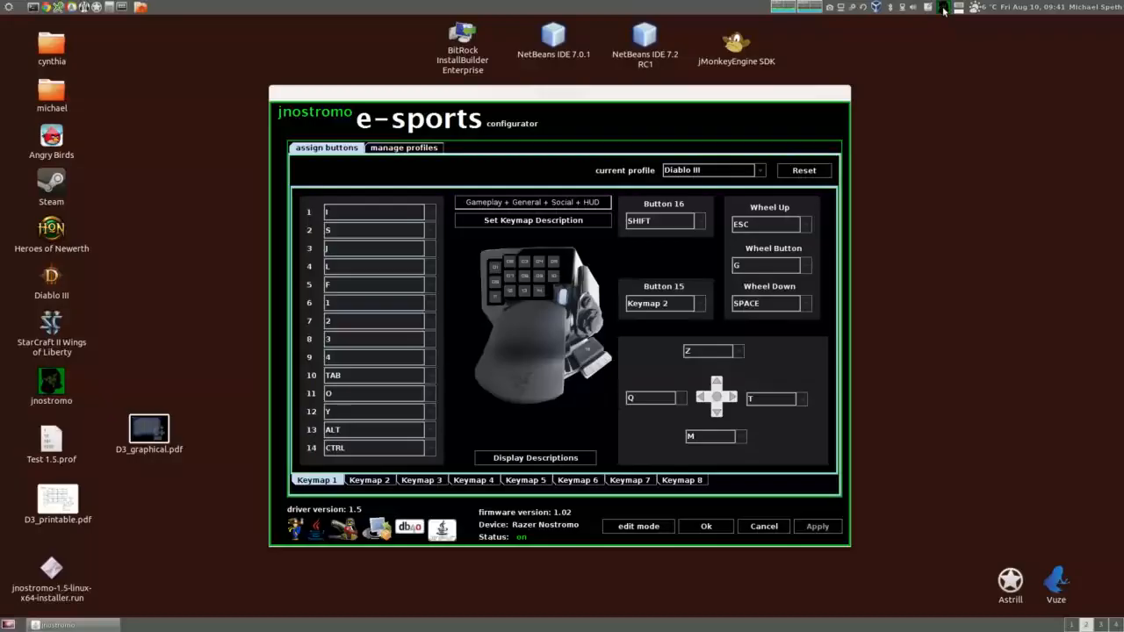
Review the system tray options, display the jnostromo configurator from the tray, and hide it again
click(943, 9)
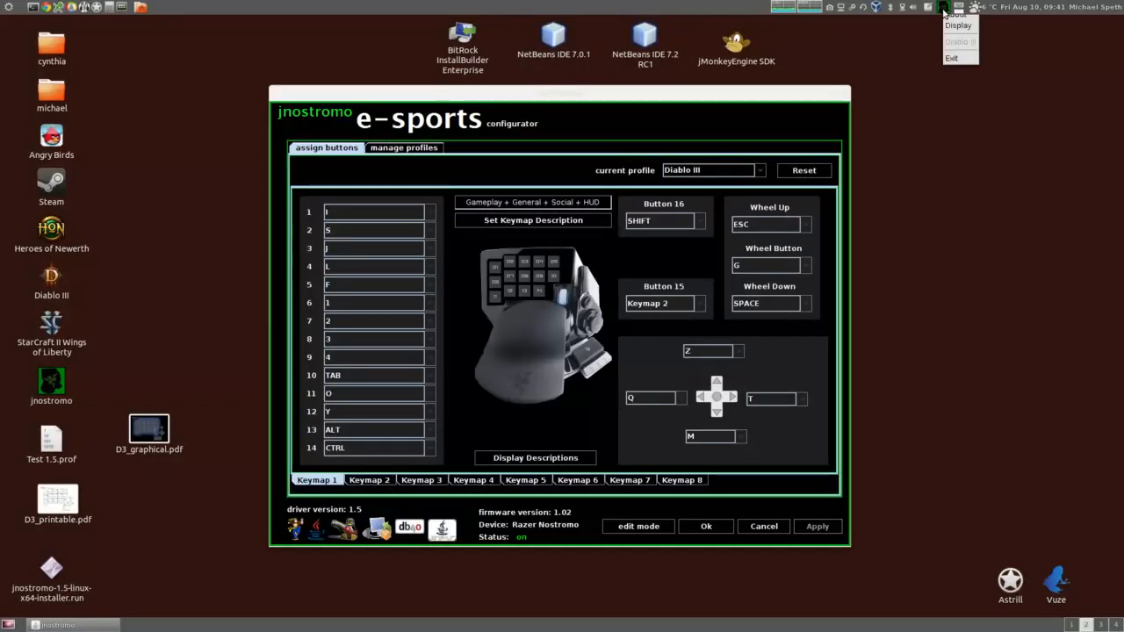
click(951, 58)
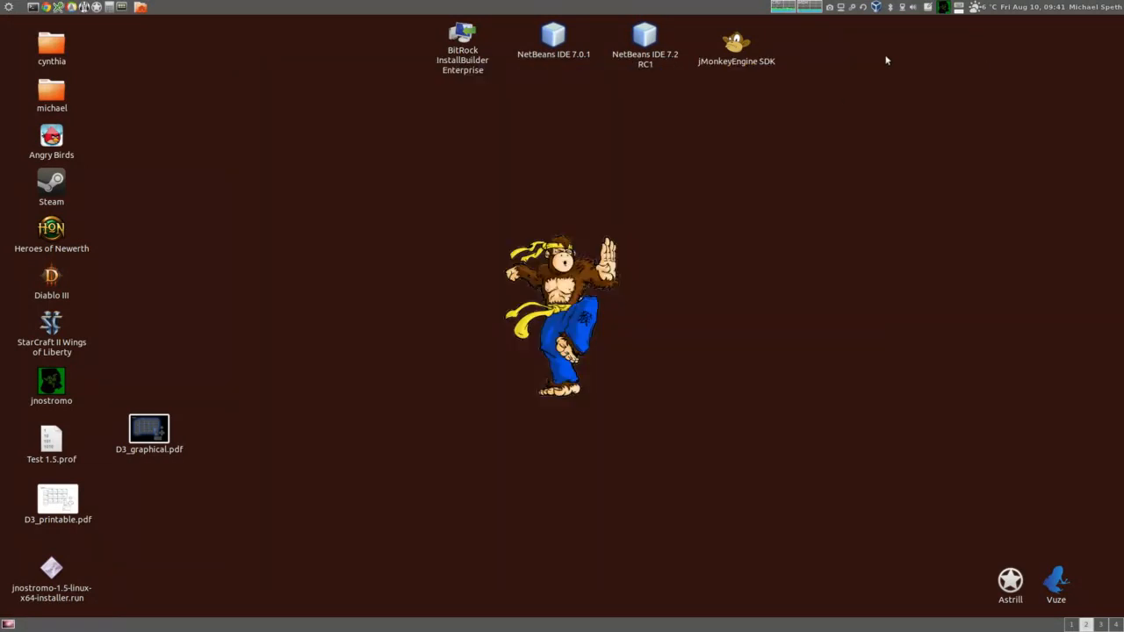
click(944, 8)
click(948, 32)
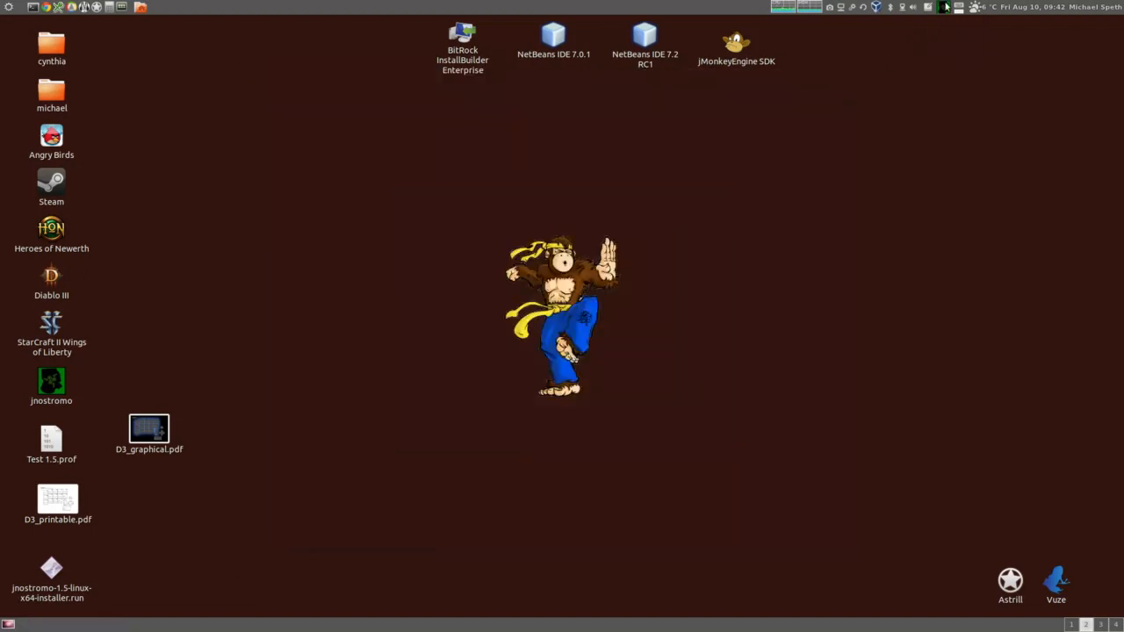
click(946, 8)
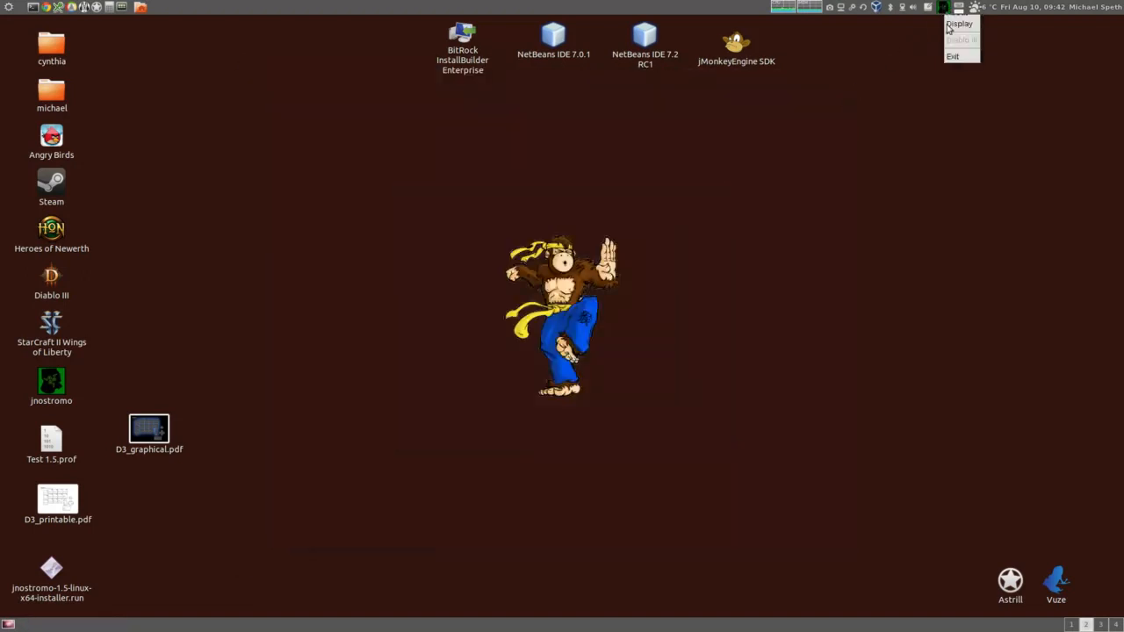
click(952, 32)
click(846, 91)
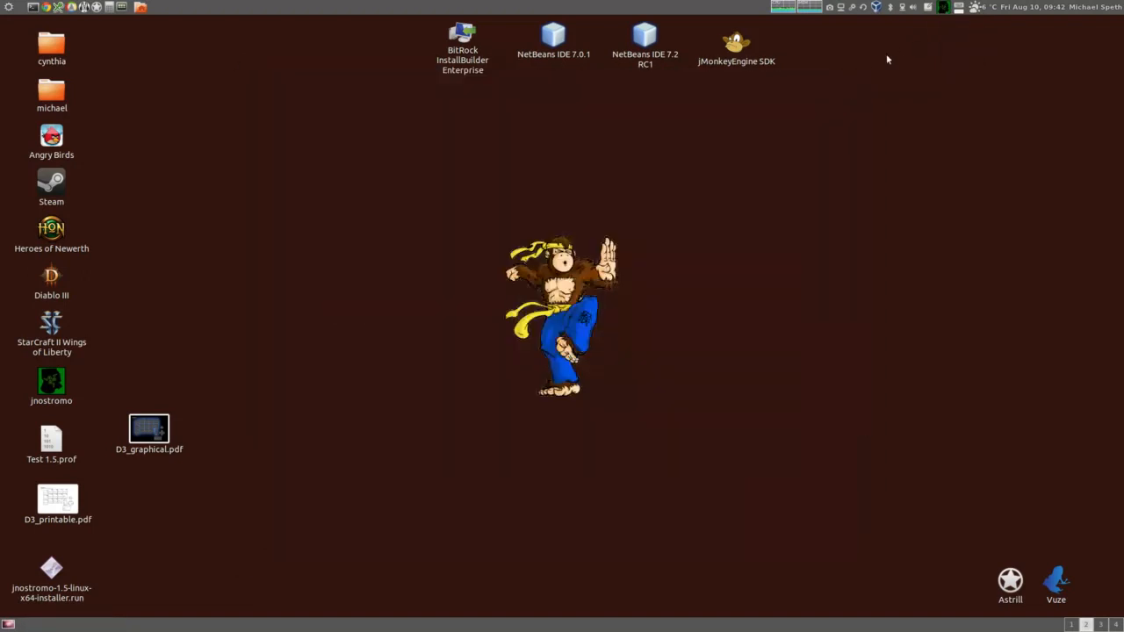
Exit jnostromo completely from its system tray options and relaunch it from the desktop
click(944, 9)
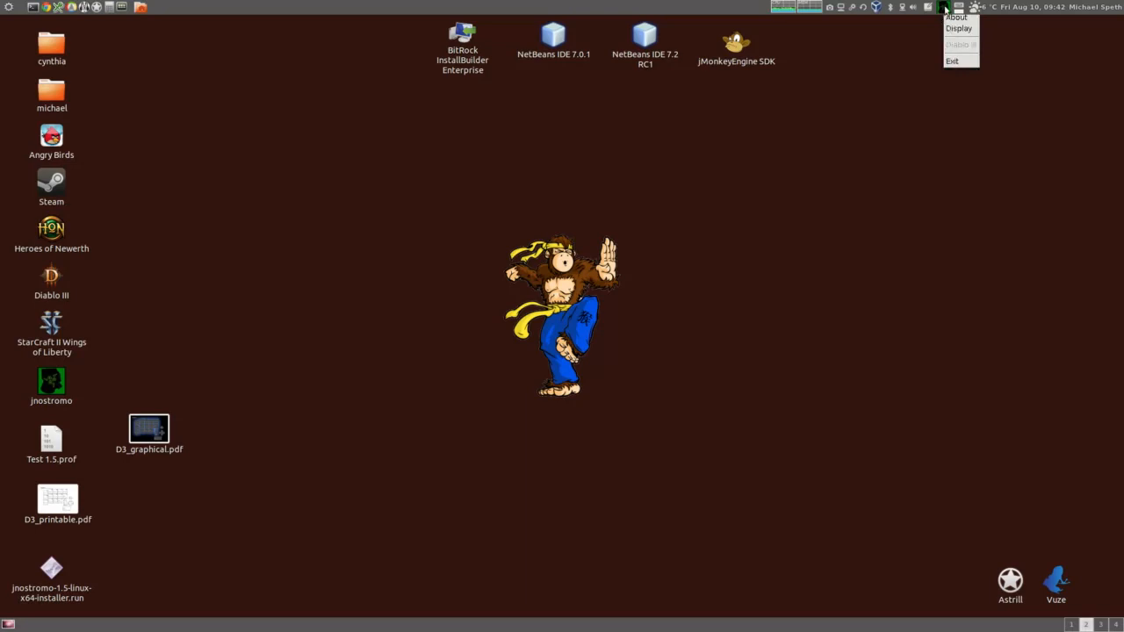
click(953, 59)
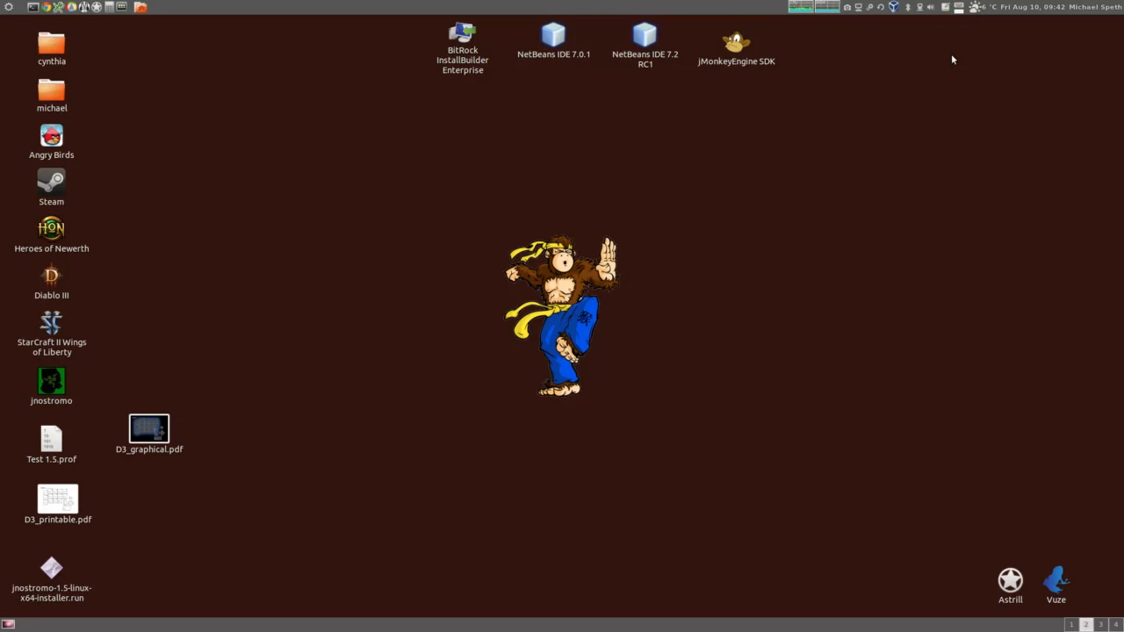
double_click(51, 383)
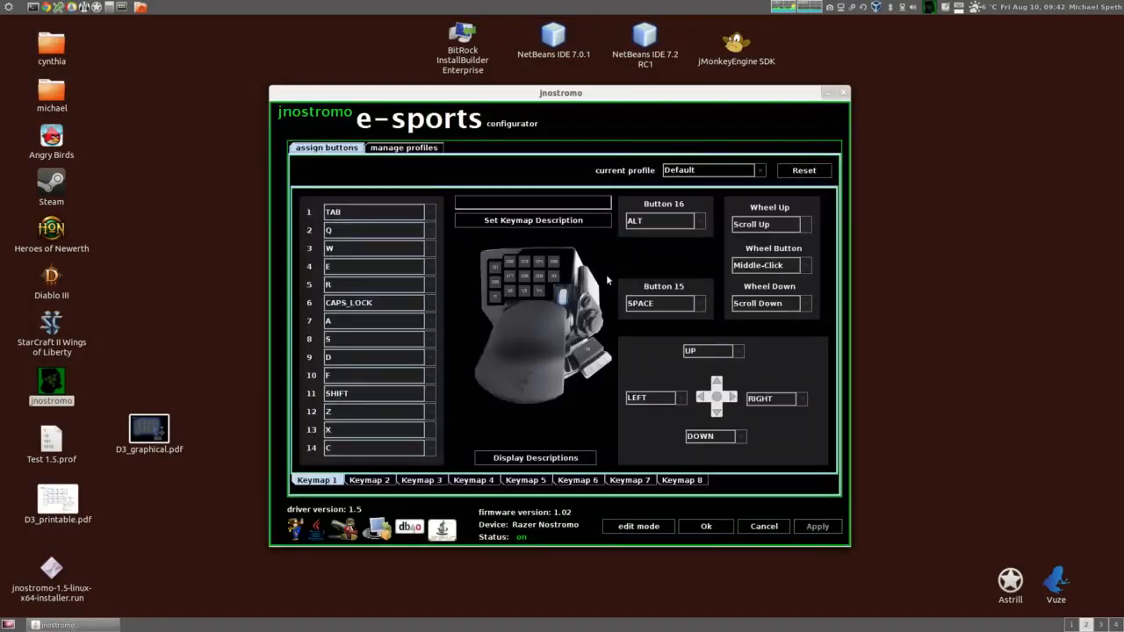
Check the active profile in the system tray after the relaunch and review the available profiles in the configurator
click(929, 8)
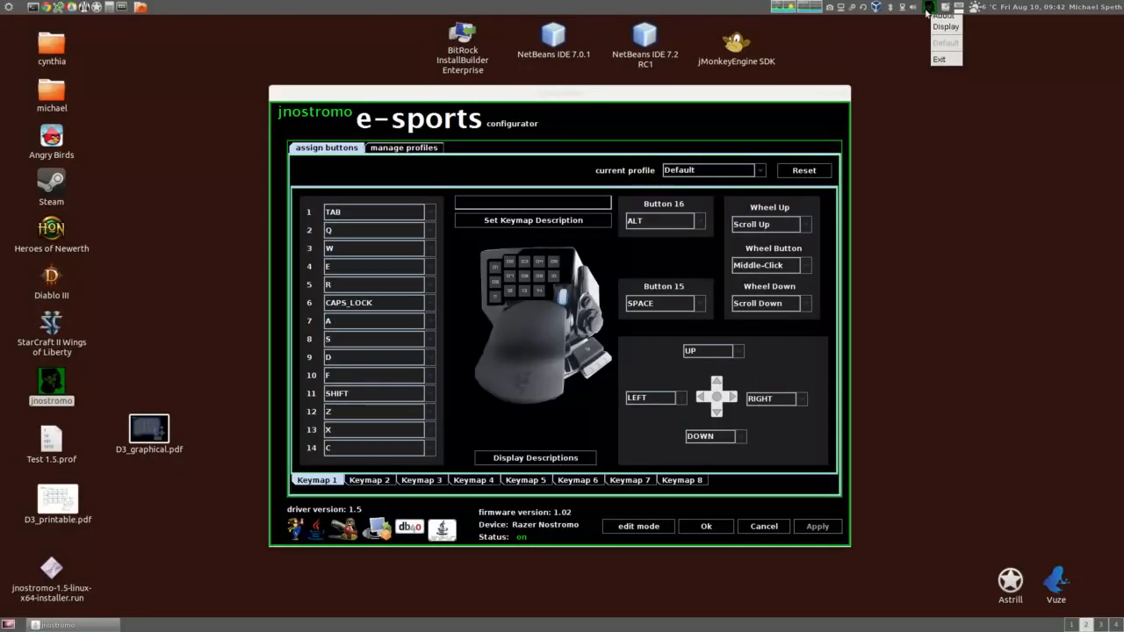
click(898, 48)
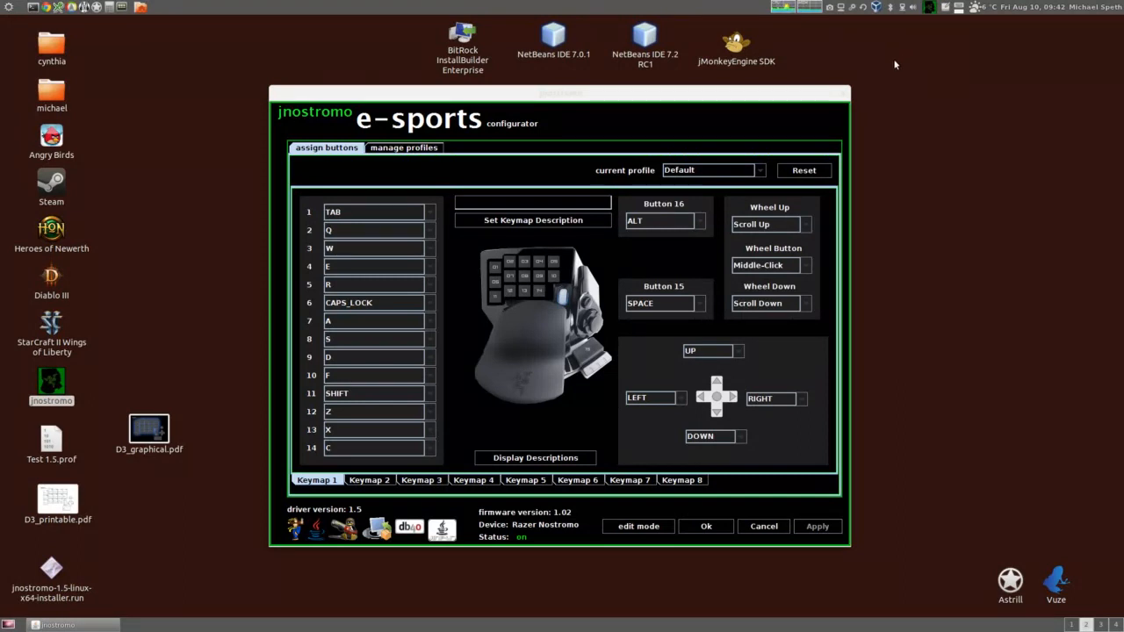
click(760, 170)
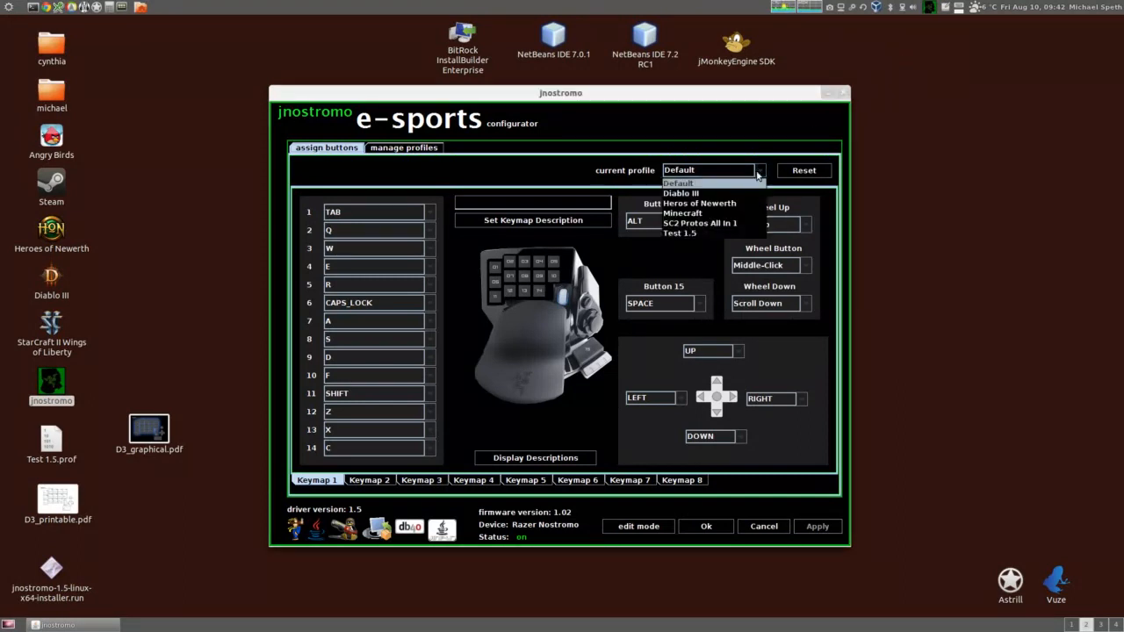
click(769, 148)
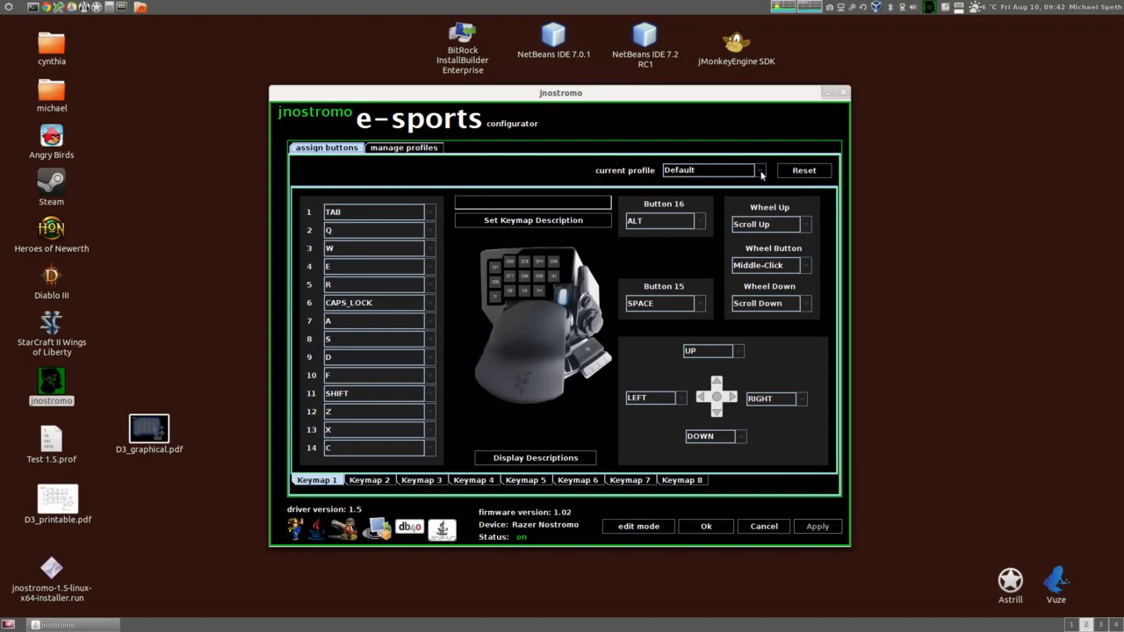